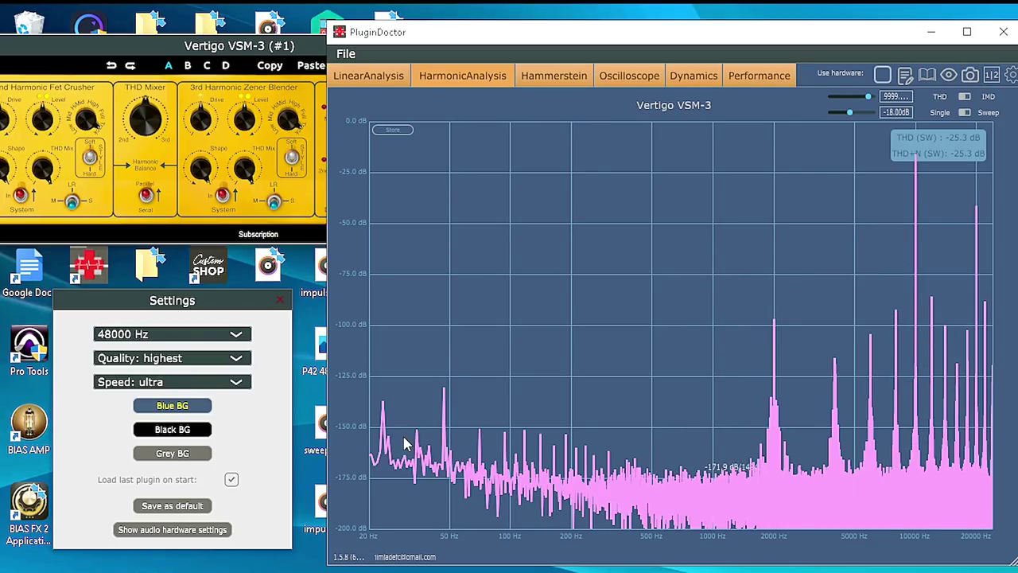
Set PluginDoctor's sample rate to 96000 Hz with a 9999 Hz test tone
left_click(233, 335)
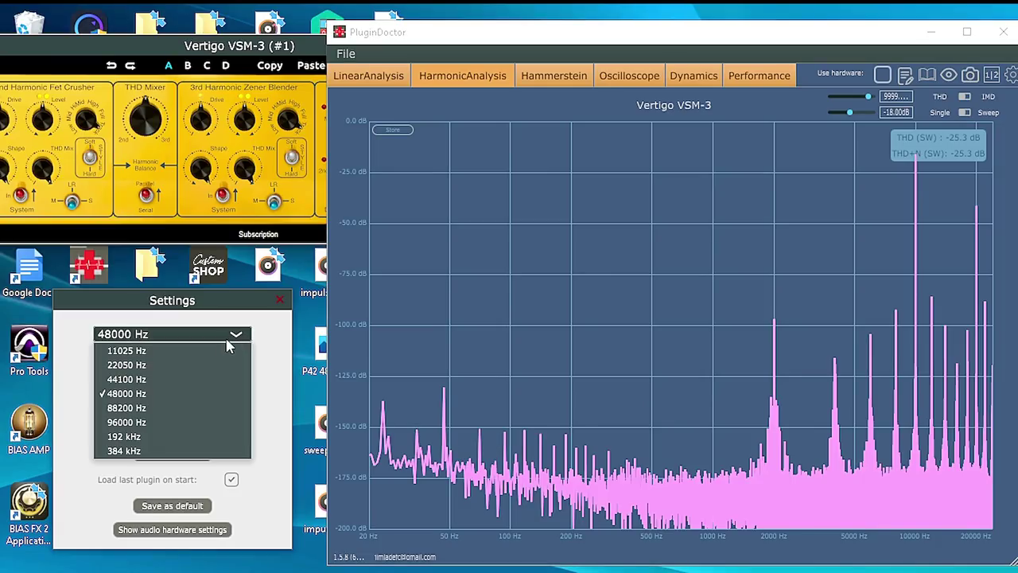
left_click(132, 422)
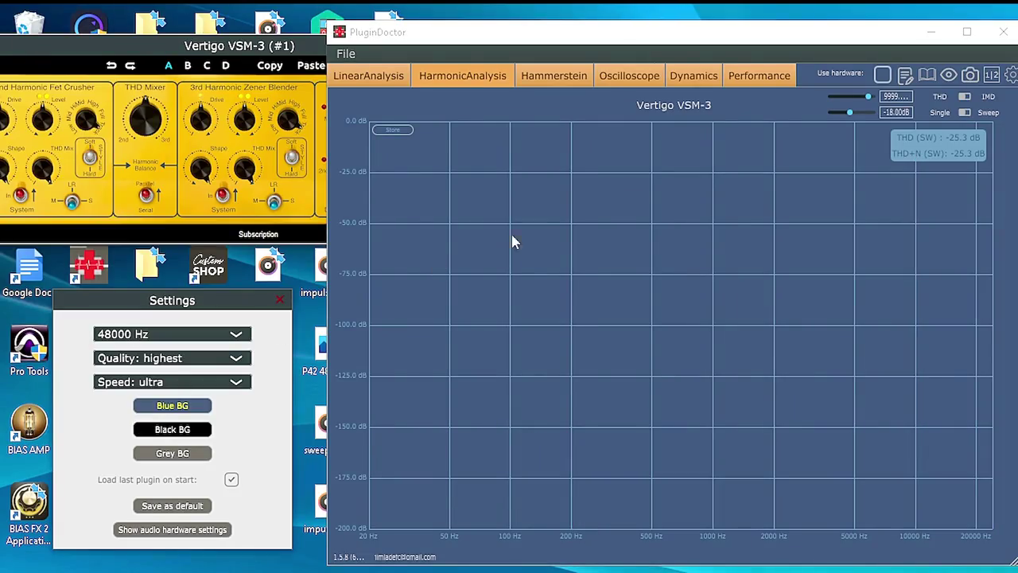
double_click(895, 96)
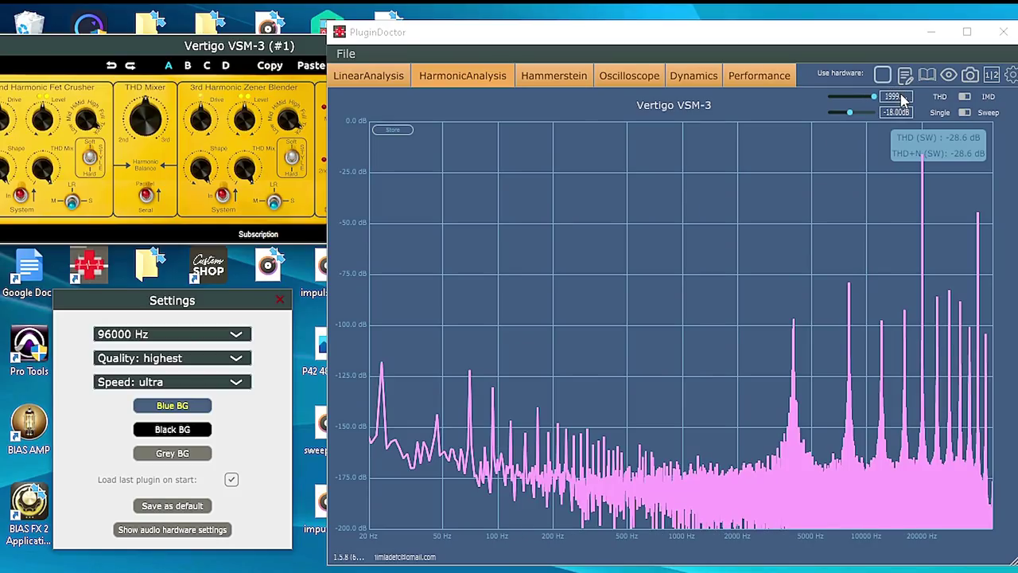
type("9999")
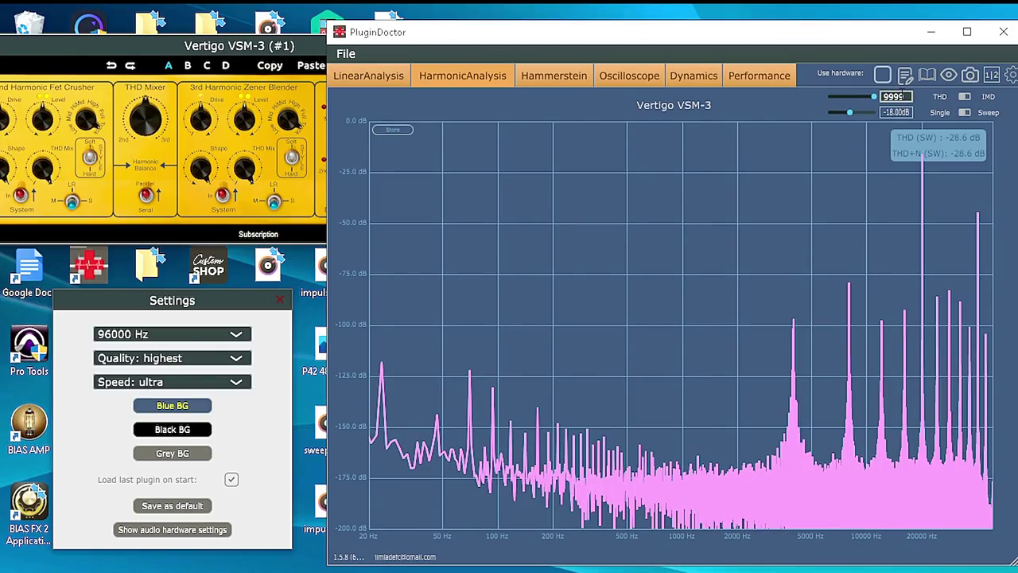
key("Return")
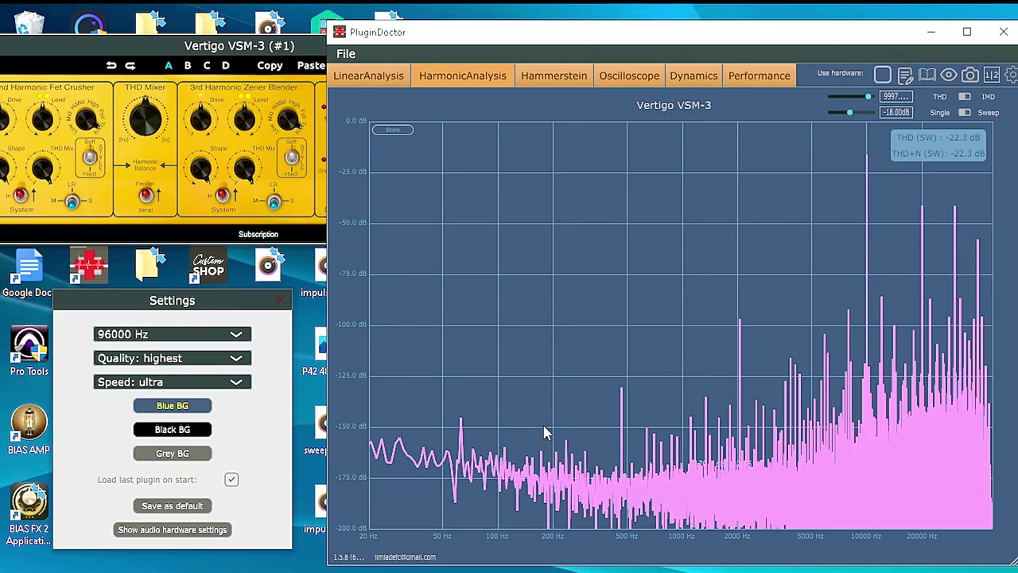
Raise the sample rate to 192 kHz and re-enter the 9999 Hz test frequency
left_click(236, 338)
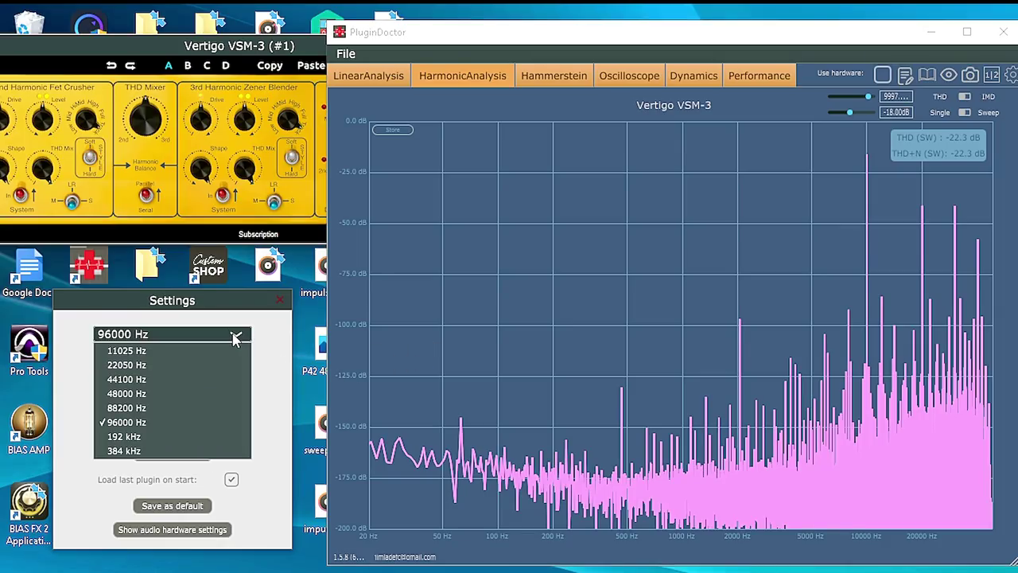
left_click(127, 434)
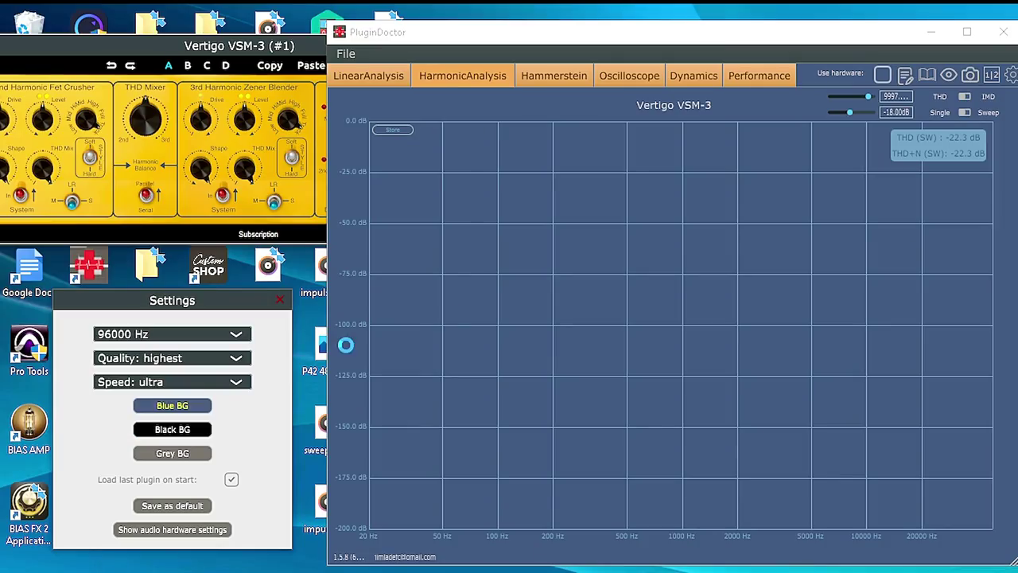
left_click(895, 97)
type("9999")
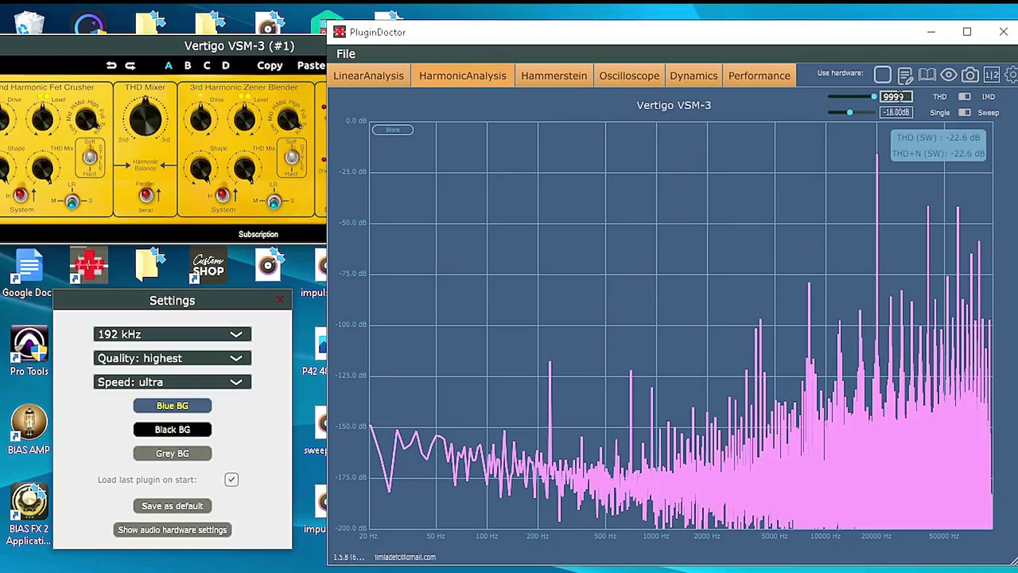
key("Return")
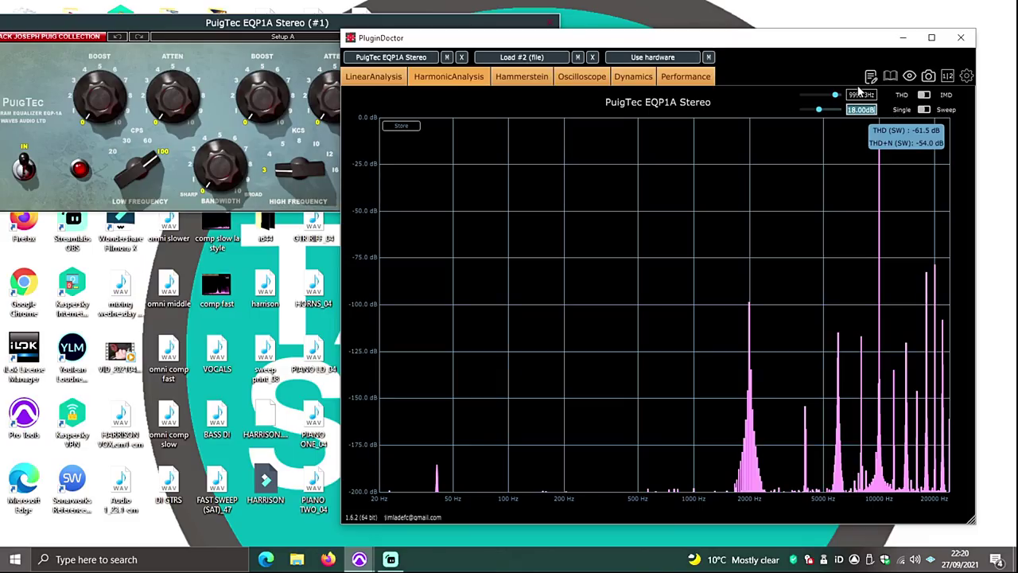
Apply test levels of 0, -6, -12 and -18 dB in turn to measure the harmonics
type("0")
key("Return")
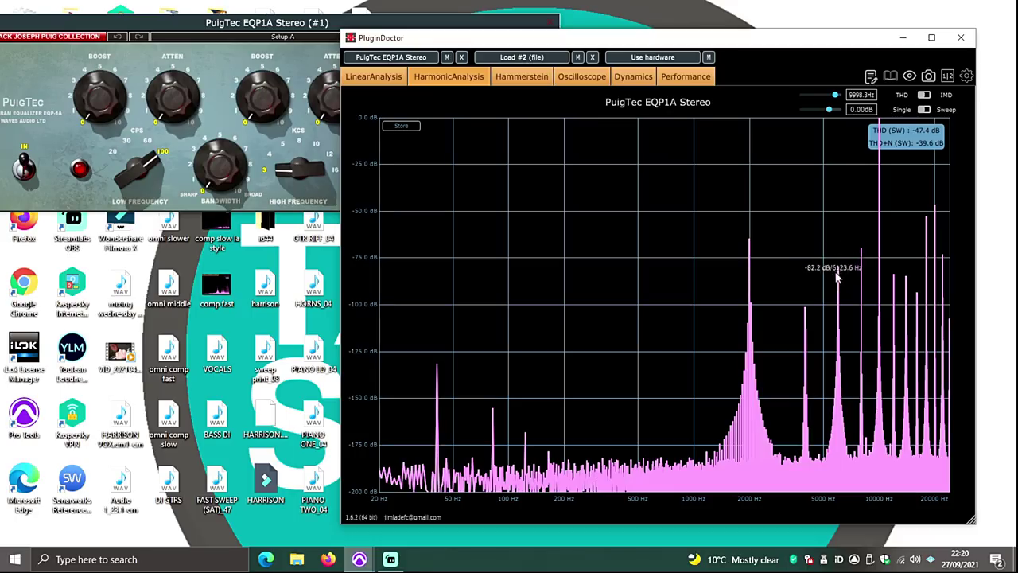
left_click(860, 110)
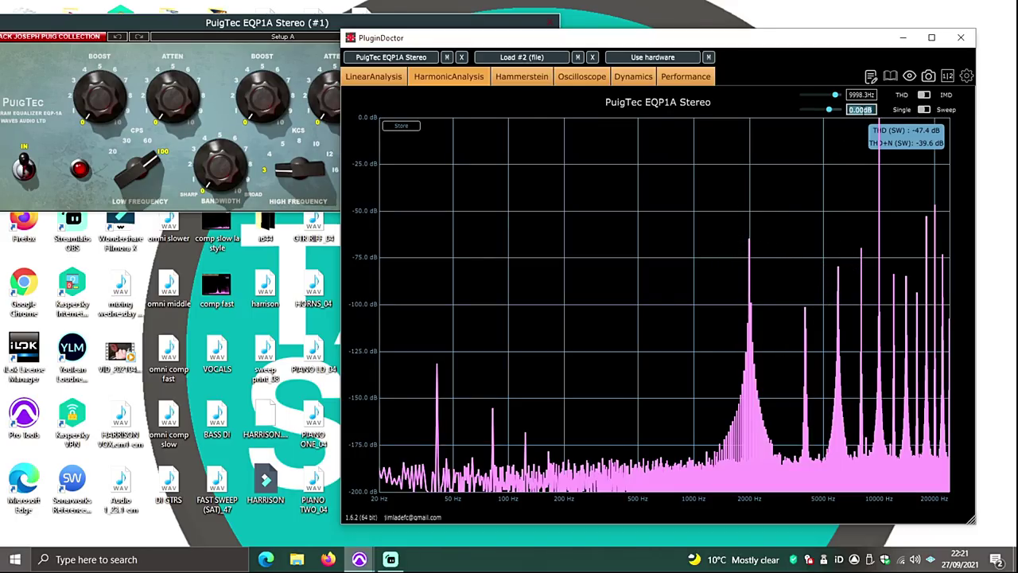
type("-6")
key("Return")
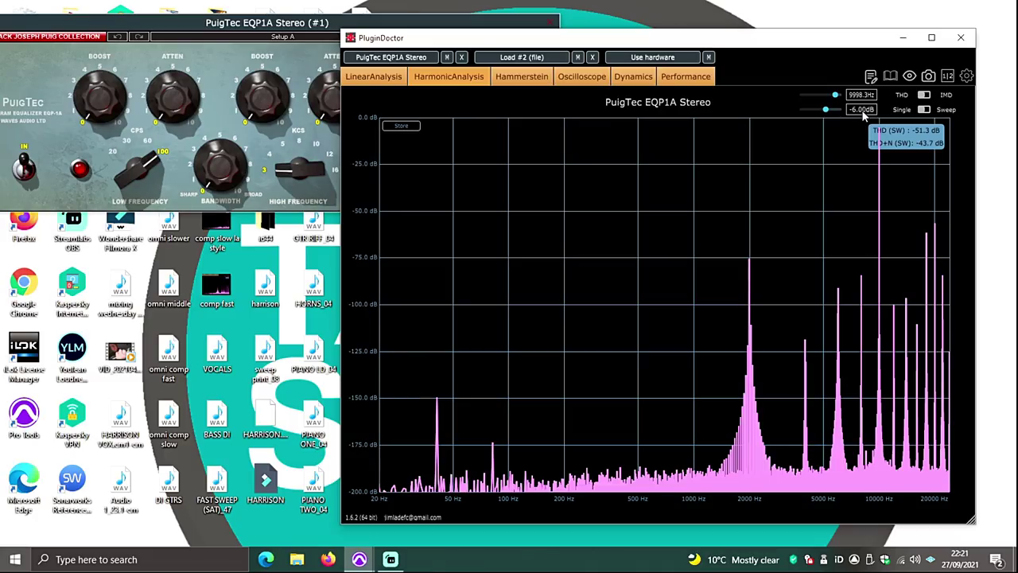
left_click(862, 111)
type("-12")
key("Return")
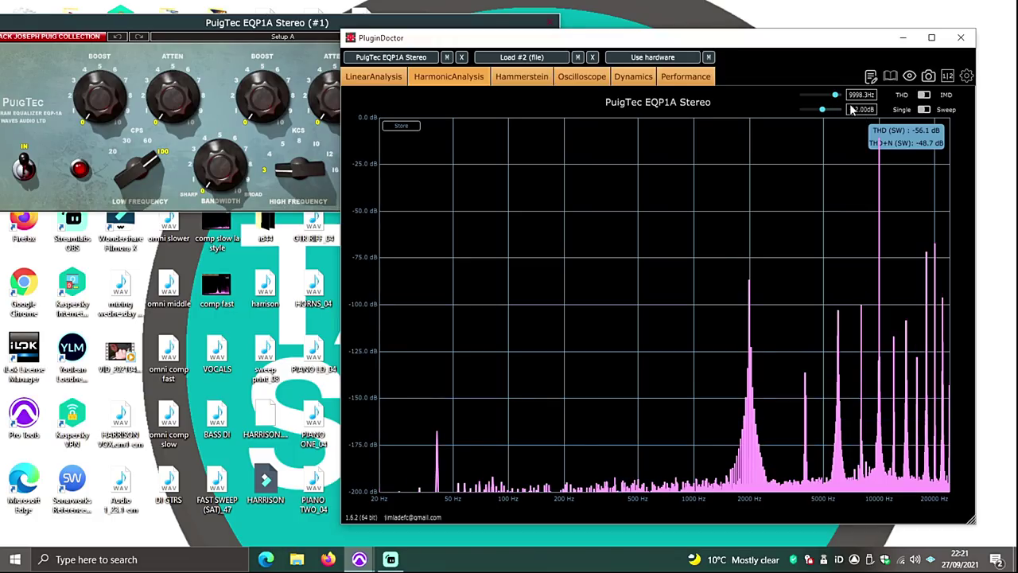
left_click(852, 110)
type("-18")
key("Return")
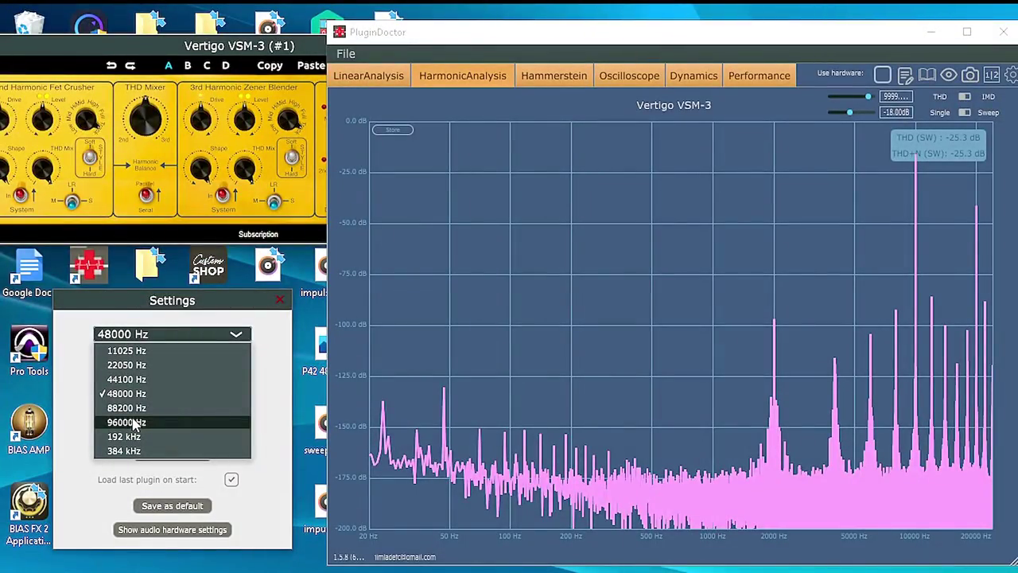
Switch the analysis to 96000 Hz and set the test tone to 9999 Hz
left_click(134, 423)
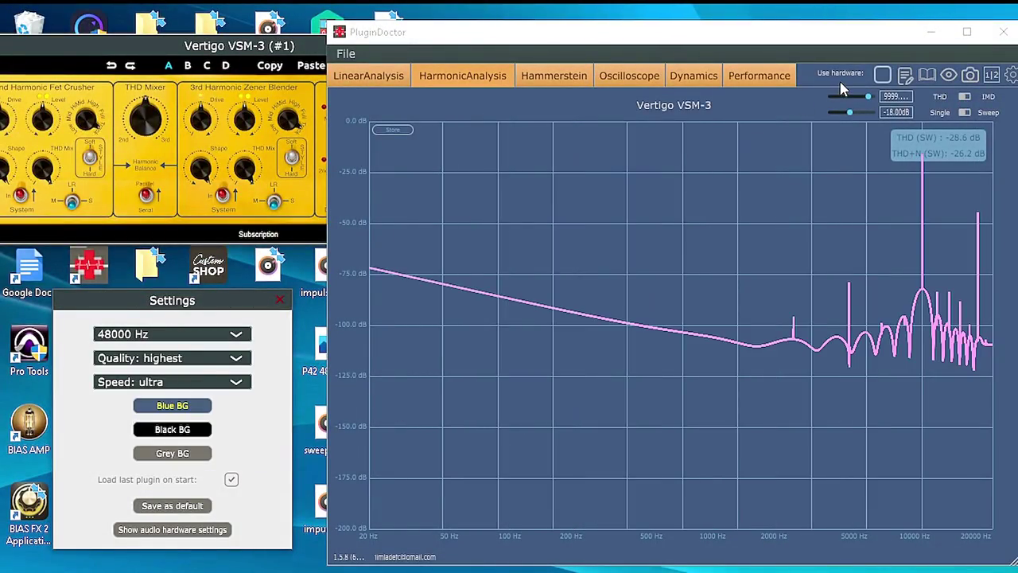
left_click(901, 97)
type("99")
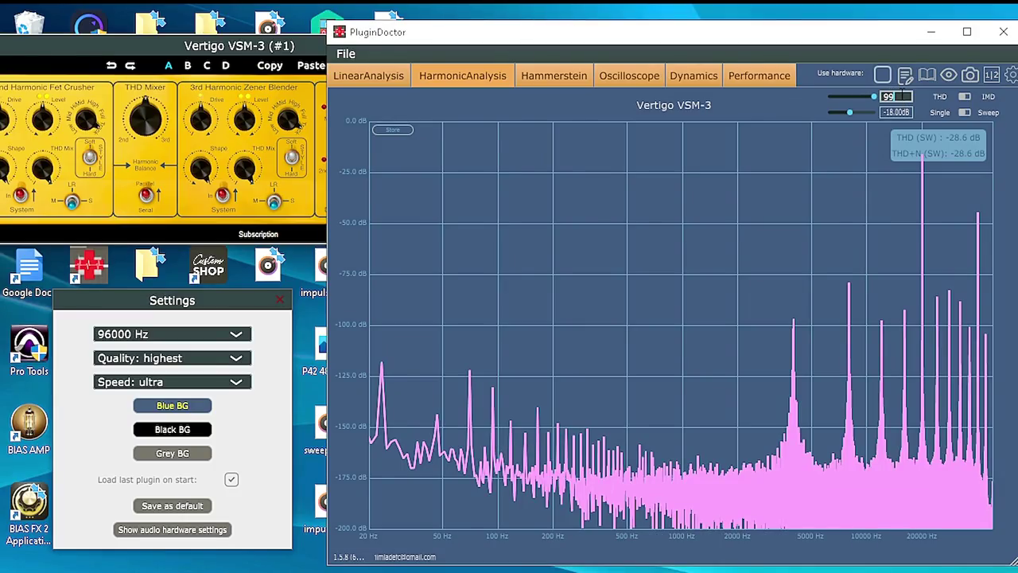
type("99")
key("Return")
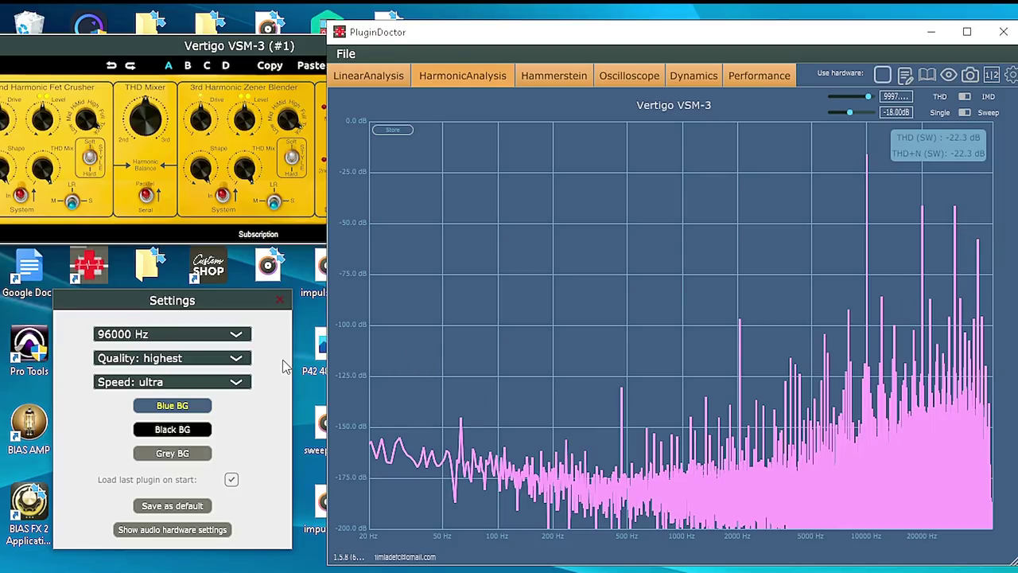
Change to 192 kHz and enter the 9999 Hz test tone again
left_click(235, 336)
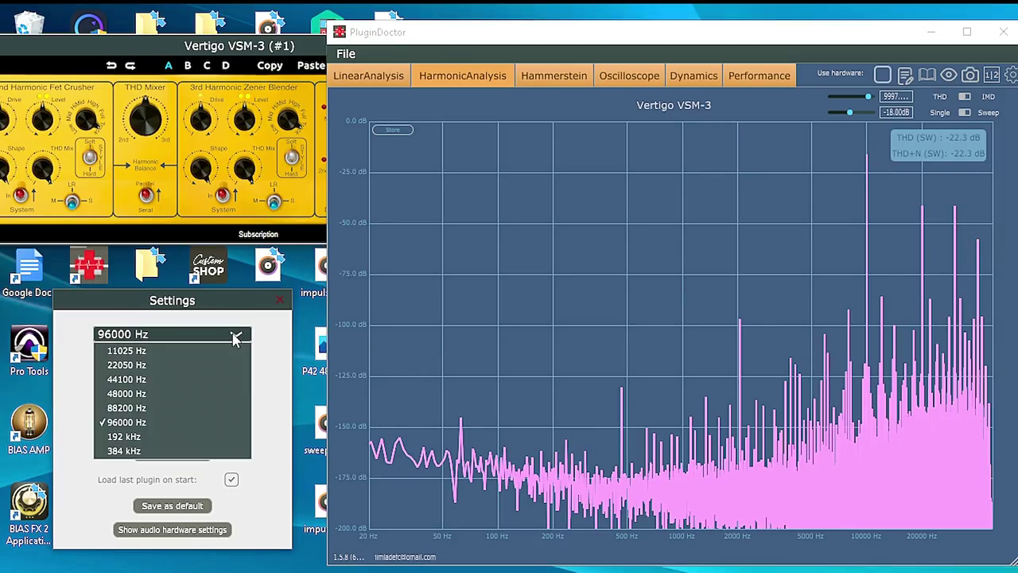
left_click(129, 436)
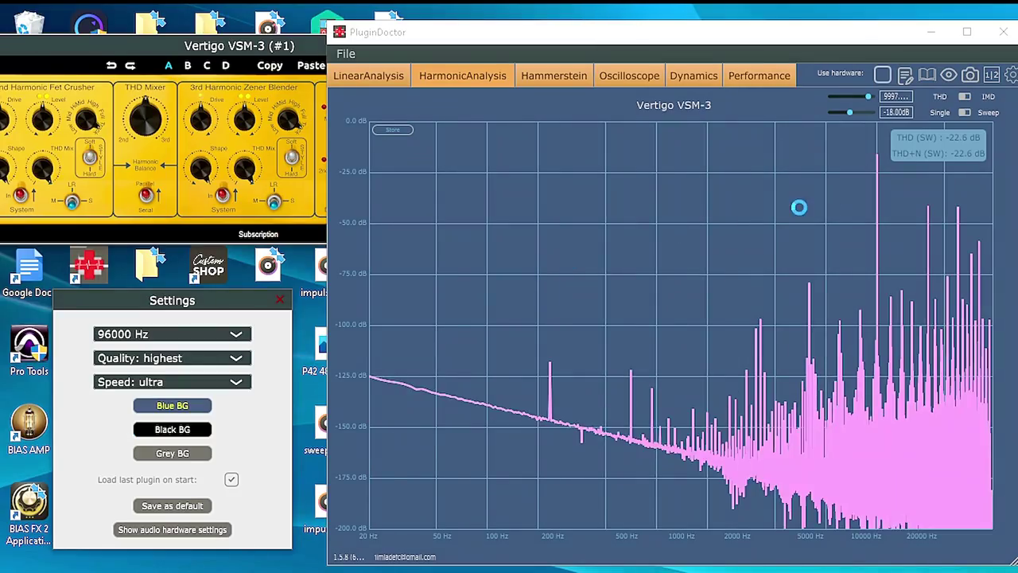
double_click(900, 97)
type("9")
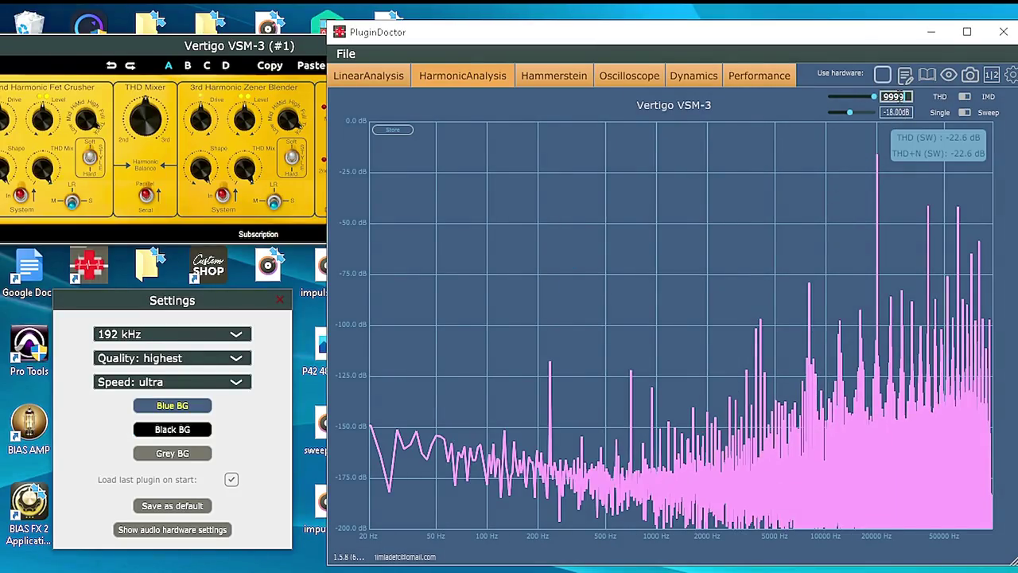
type("999")
key("Return")
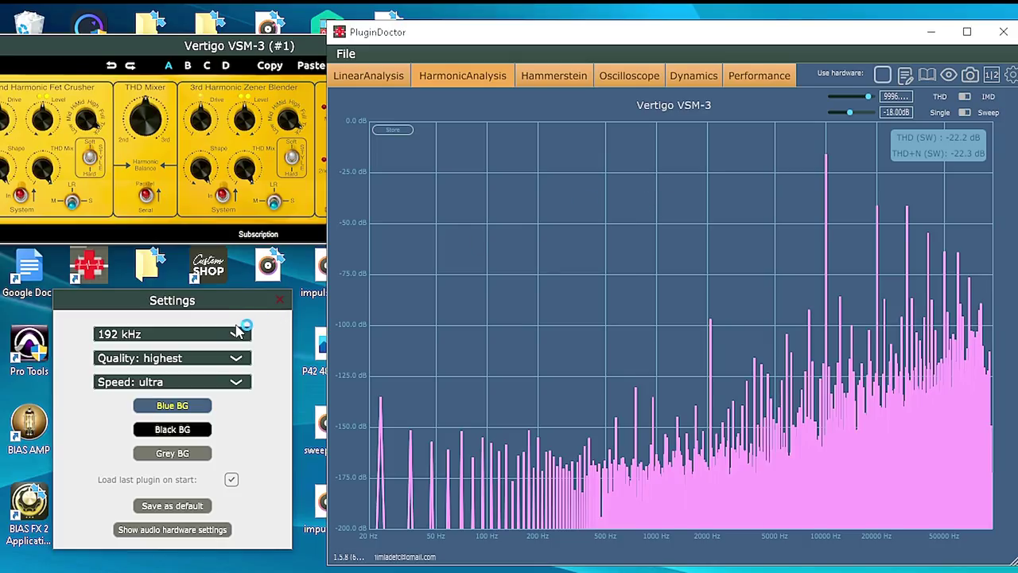
Step the test level through 0, -6, -12 and -18 dB
left_click(897, 112)
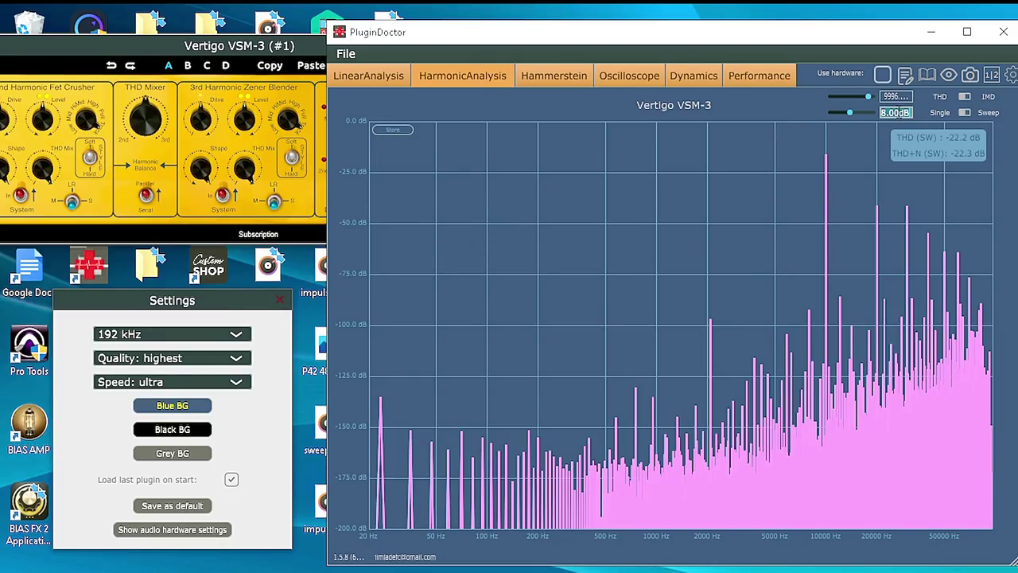
type("0")
key("Return")
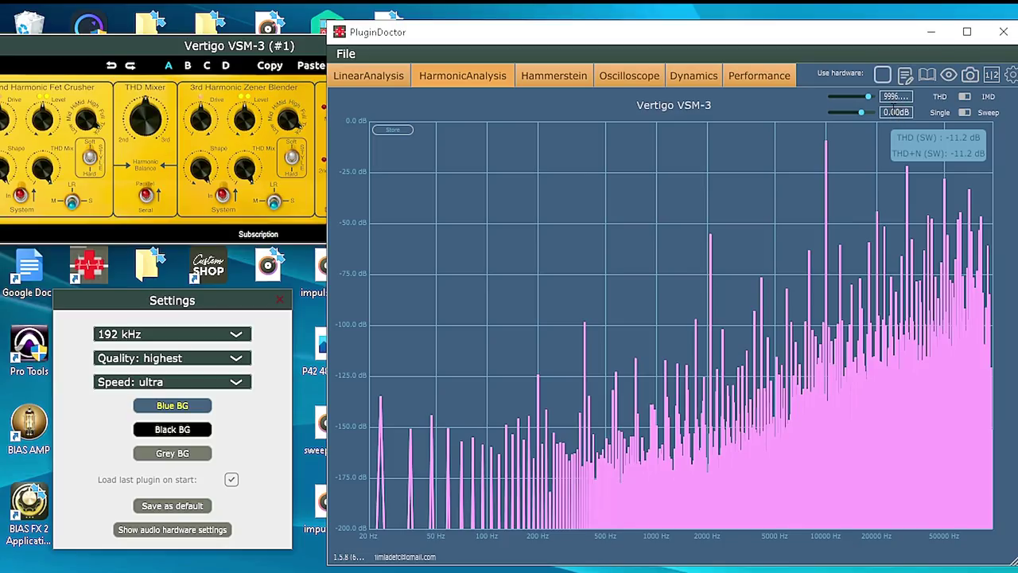
left_click(896, 111)
type("-6")
key("Return")
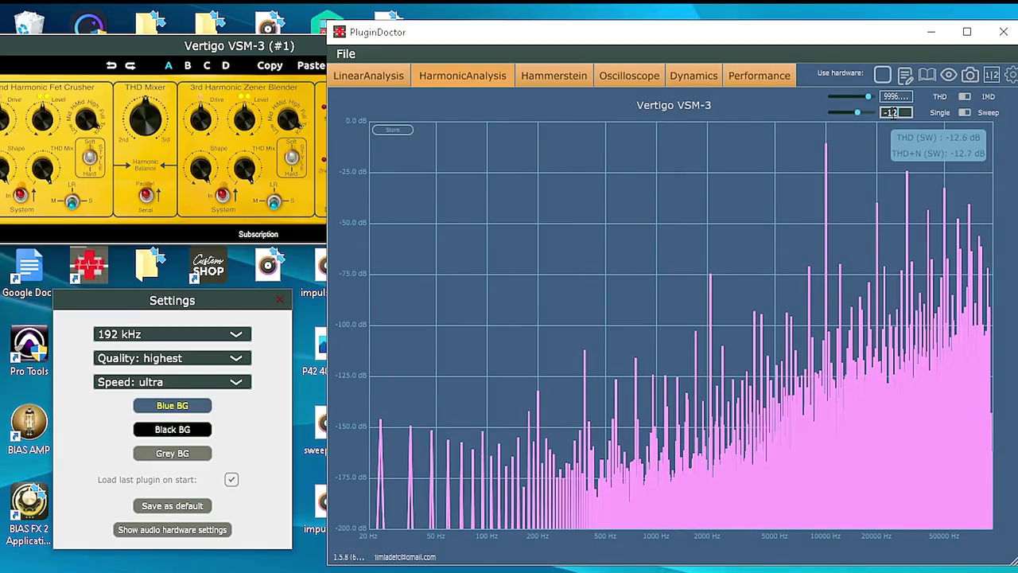
key("Return")
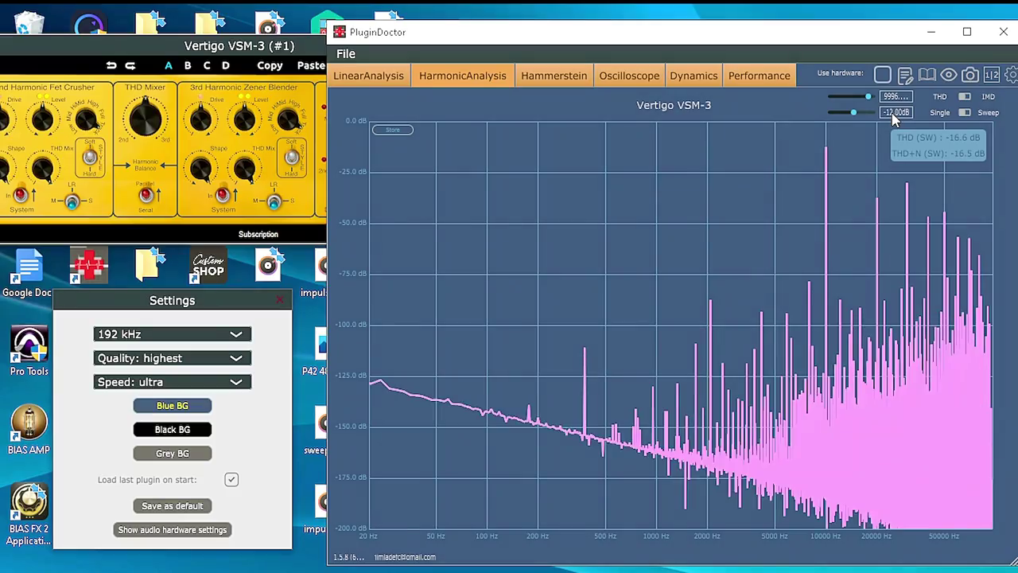
double_click(895, 112)
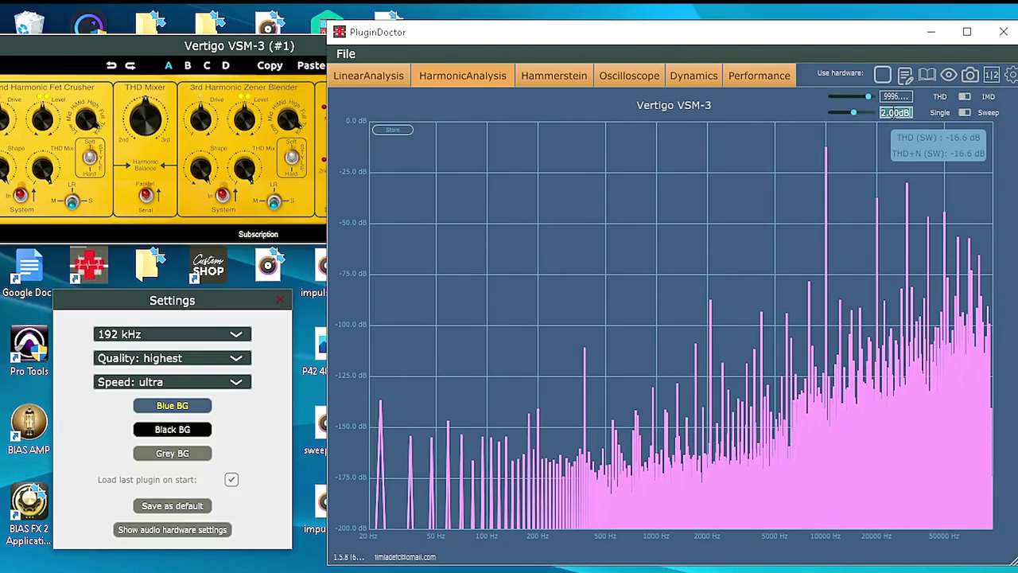
type("-18")
key("Return")
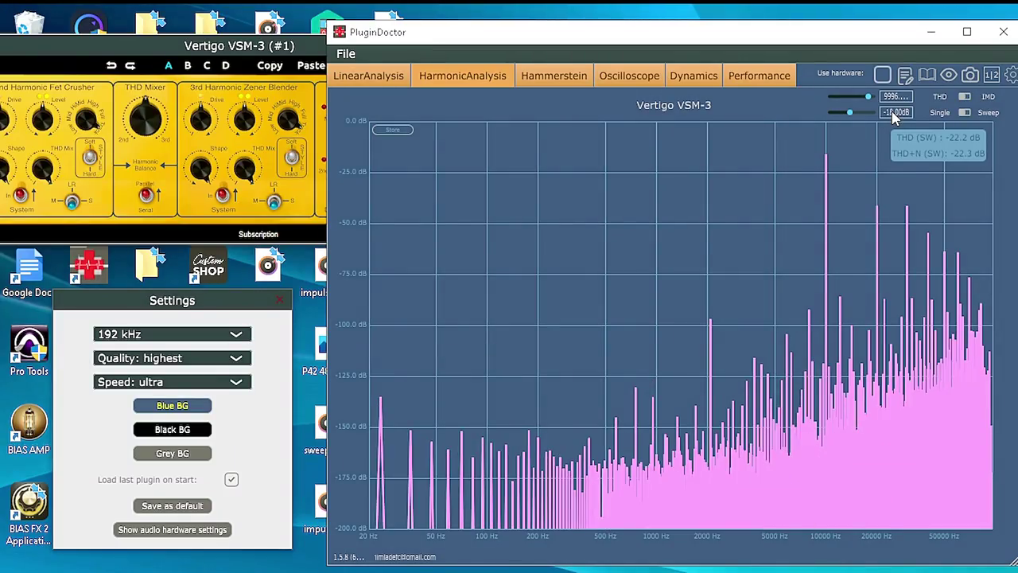
Lower the test level to -20 dB, then to -25 dB
double_click(900, 114)
type("-20")
key("Return")
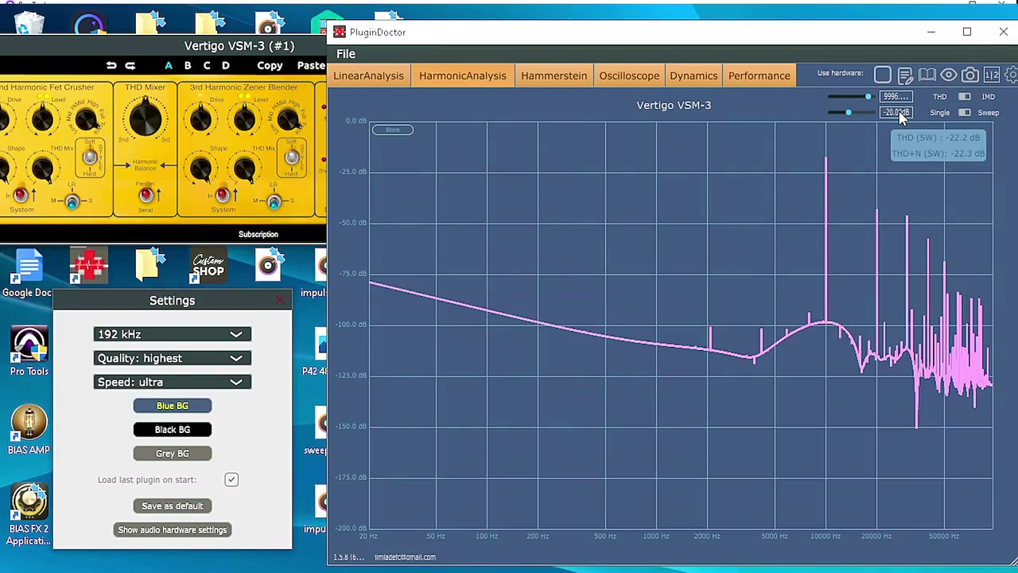
double_click(900, 114)
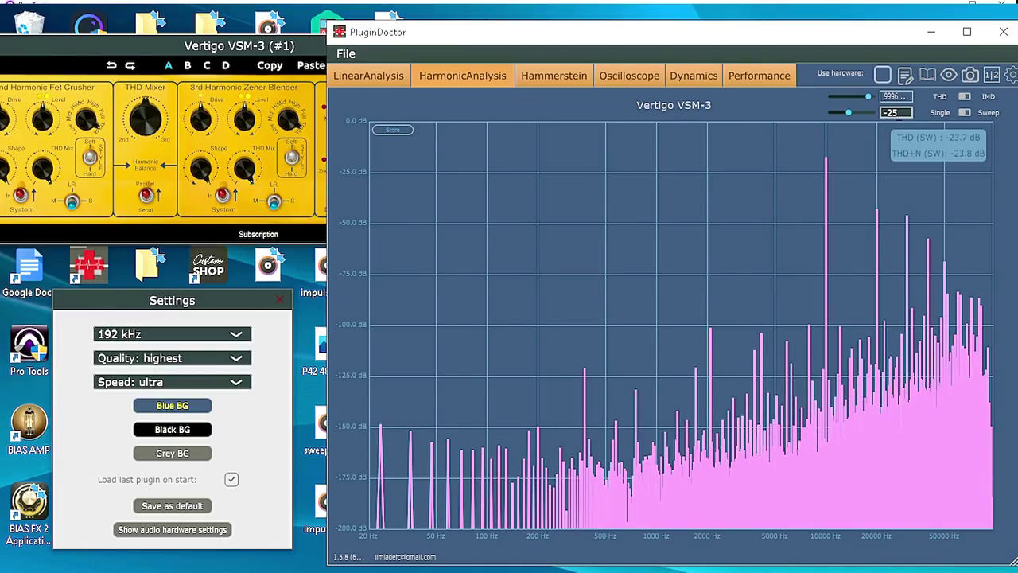
type("-25")
key("Return")
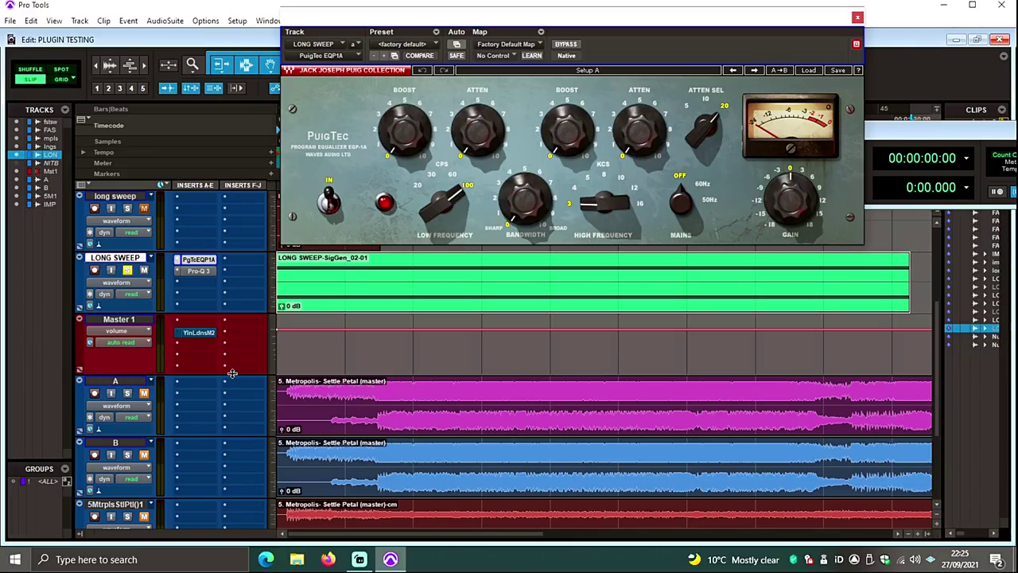
Play the session and view LONG SWEEP's spectrum in the Pro-Q 3 analyzer
left_click(762, 157)
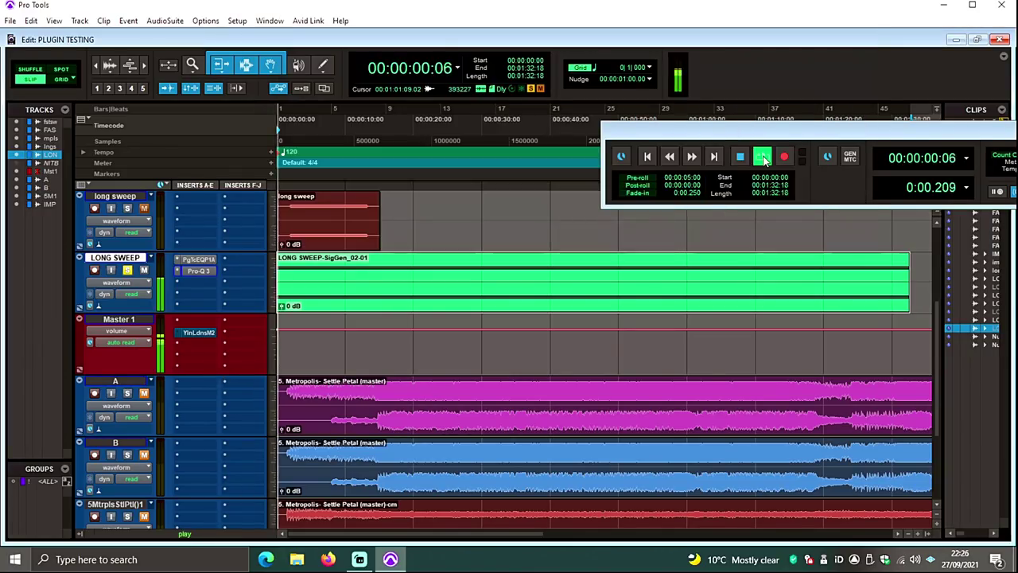
left_click(196, 270)
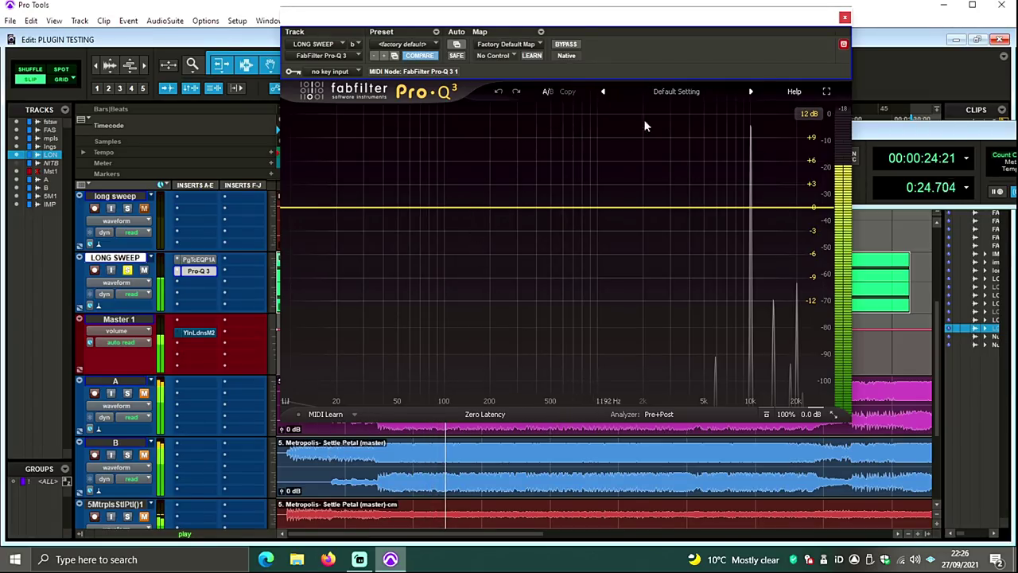
Stop playback and move the PuigTec EQP1A insert to the fast sweep track's first slot
left_click(845, 19)
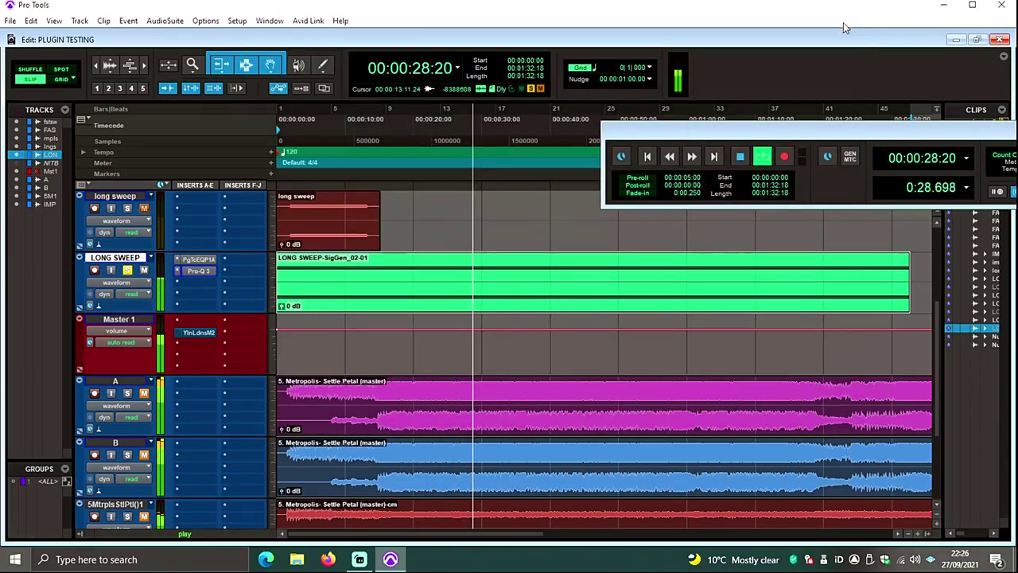
left_click(740, 159)
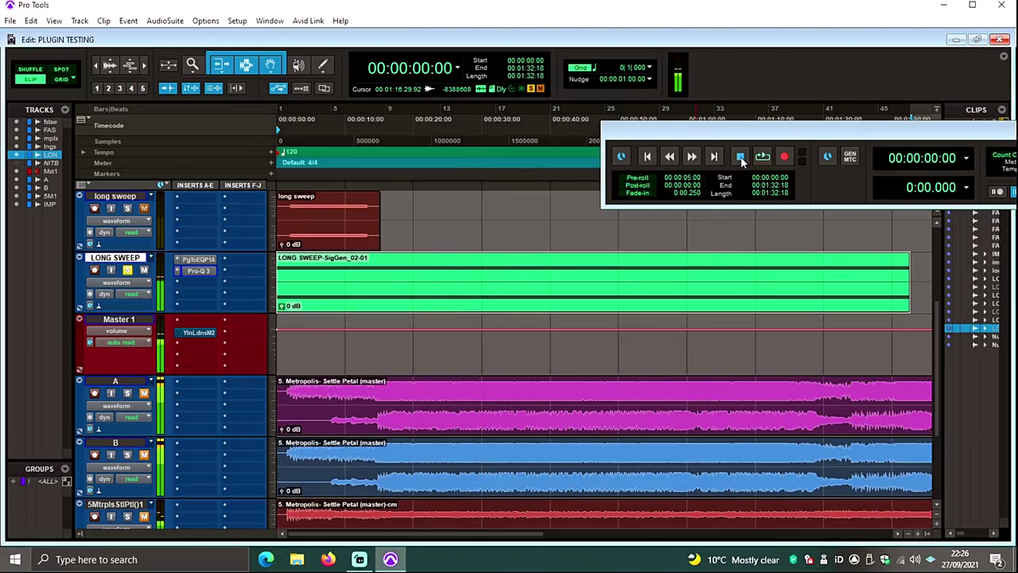
scroll(251, 284, "up", 2)
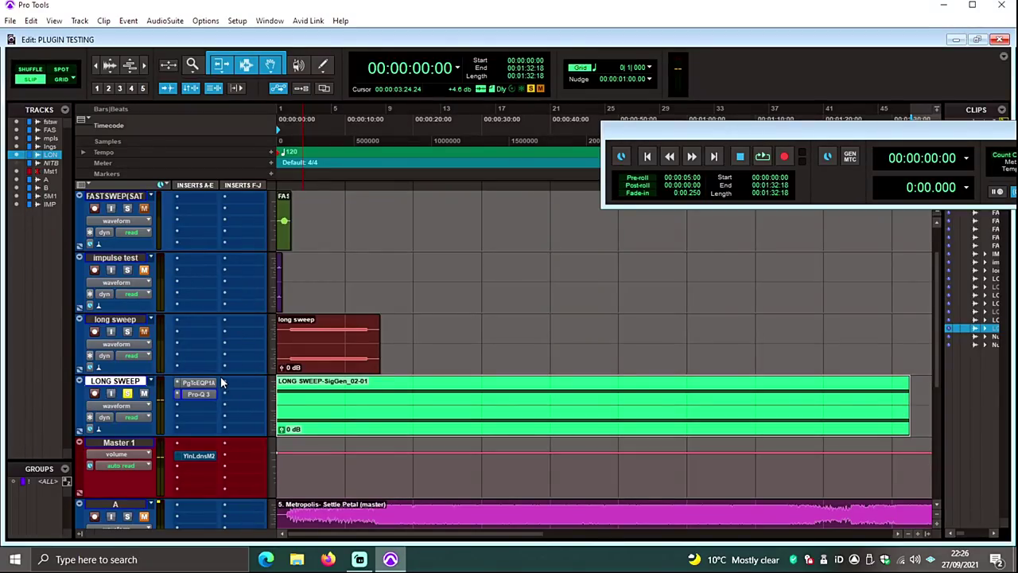
scroll(219, 383, "up", 1)
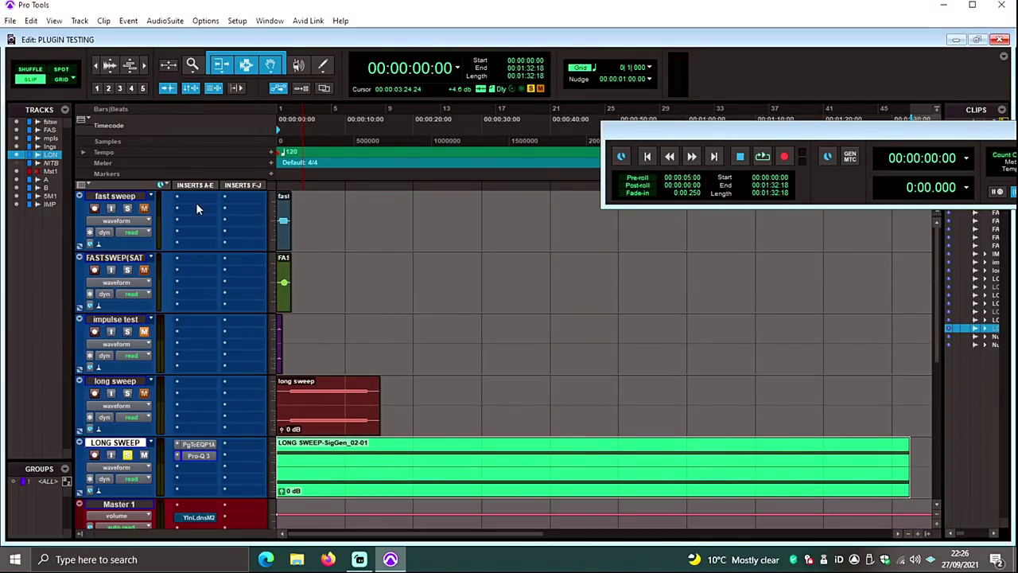
left_click_drag(198, 443, 189, 207)
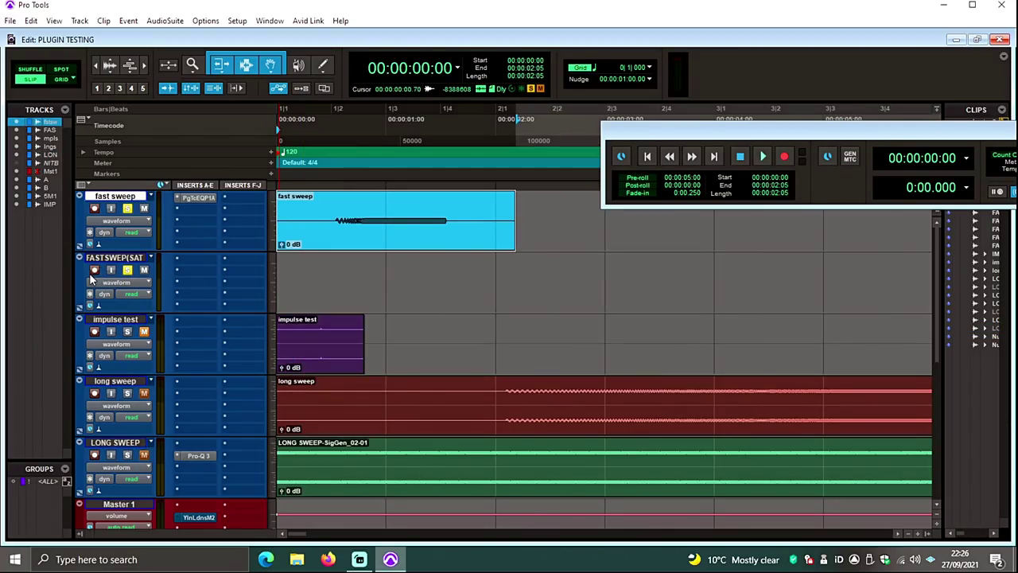
Record-arm FASTSWEEP(SAT) and record the processed fast sweep
left_click(93, 271)
left_click(782, 158)
left_click(762, 156)
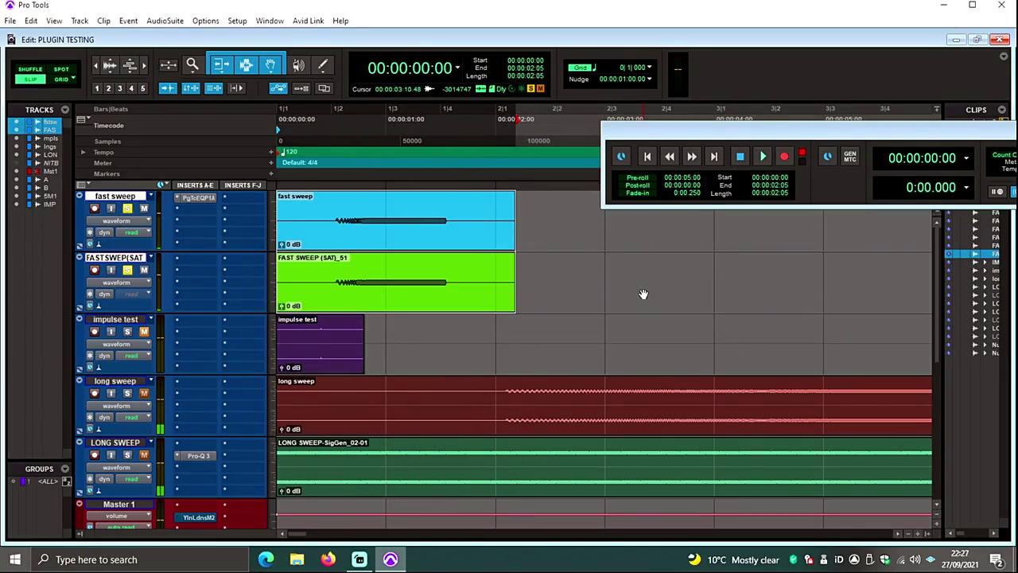
Export the FAST SWEEP (SAT)_51 clip to the Desktop as a 24-bit WAV
right_click(994, 257)
left_click(934, 352)
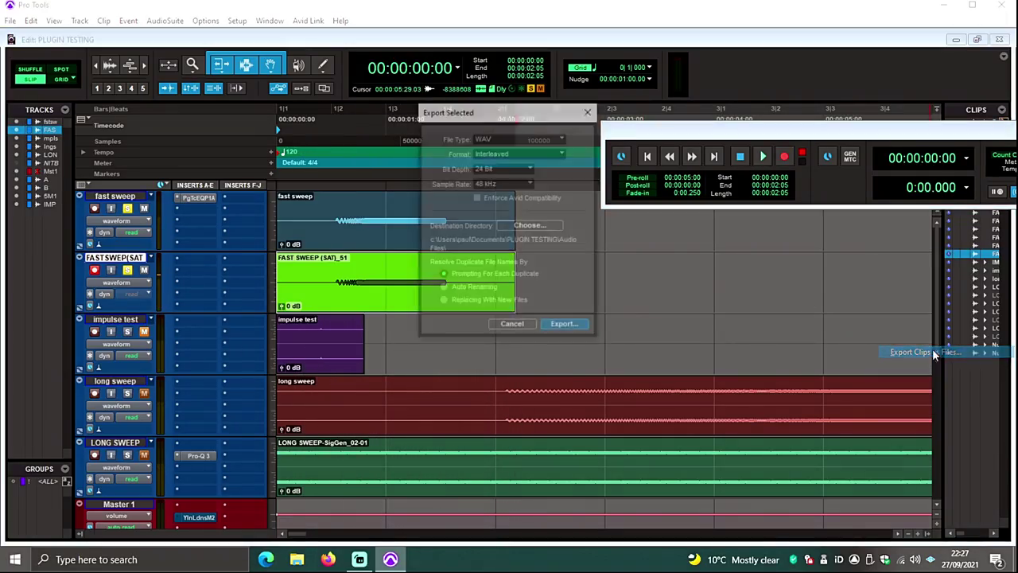
left_click(526, 226)
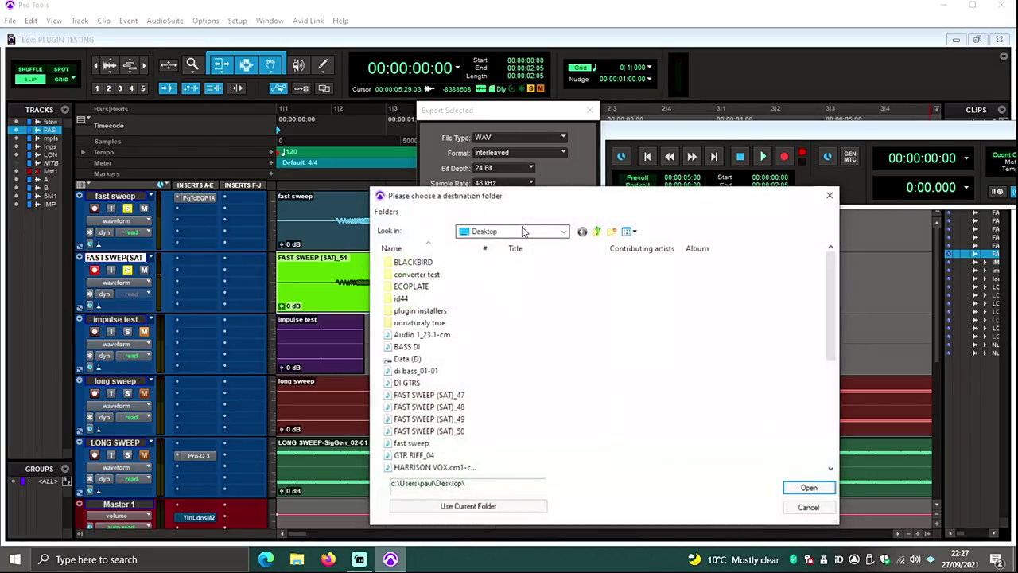
left_click(489, 505)
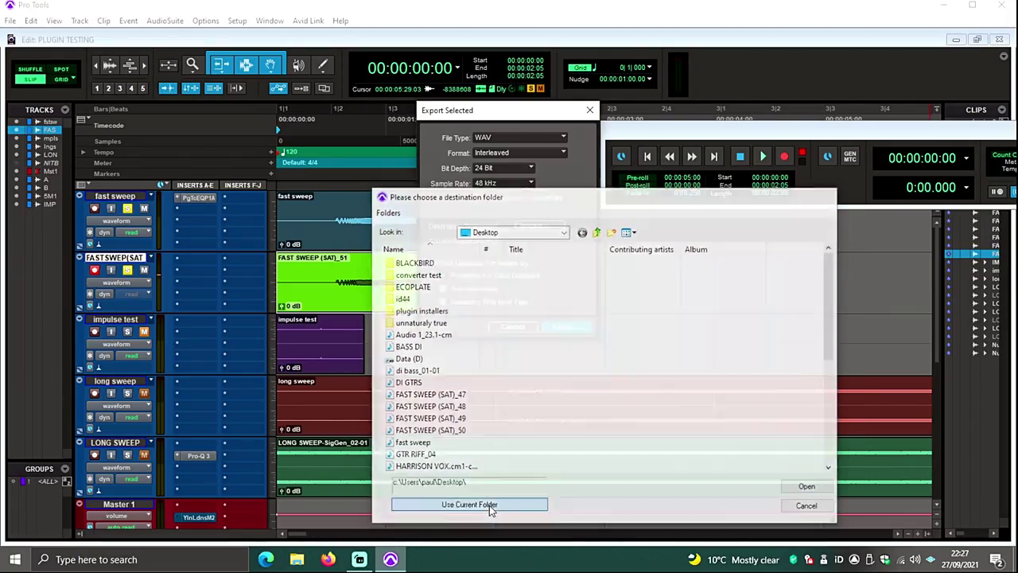
left_click(563, 326)
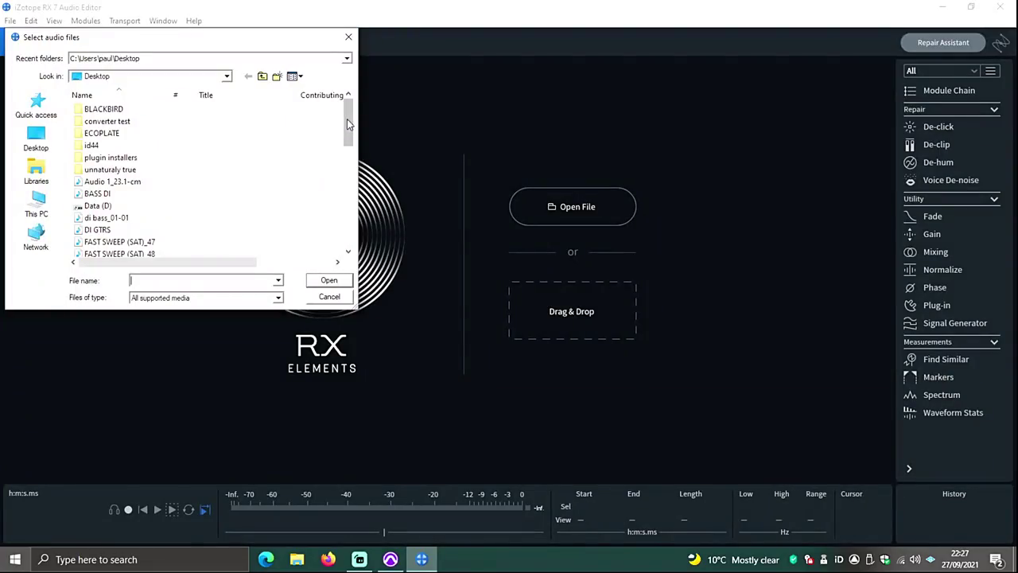
Open FAST SWEEP (SAT)_51.wav from the Desktop in RX and search plugins for 'rule'
left_click_drag(350, 127, 351, 159)
left_click(112, 182)
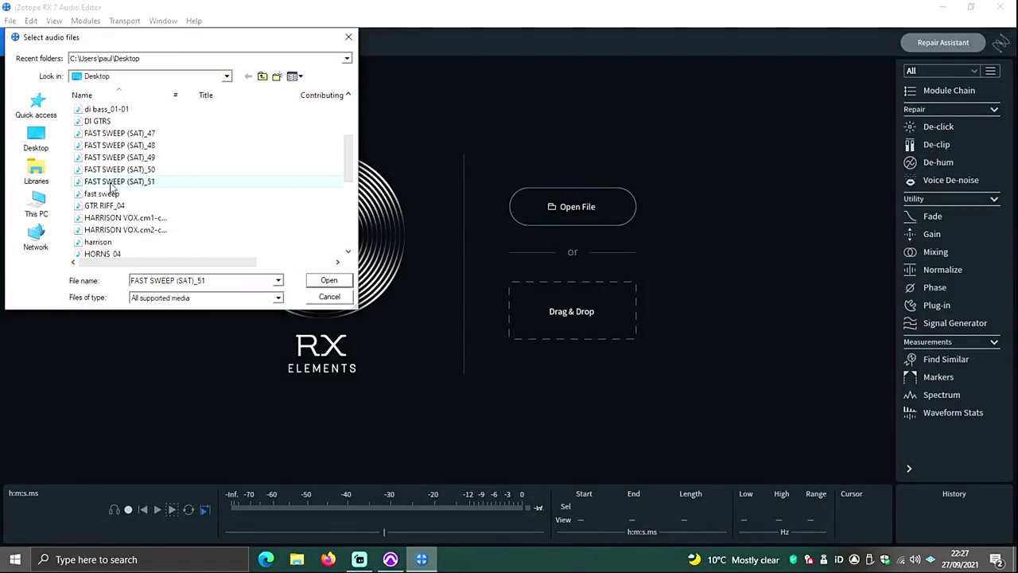
left_click(327, 282)
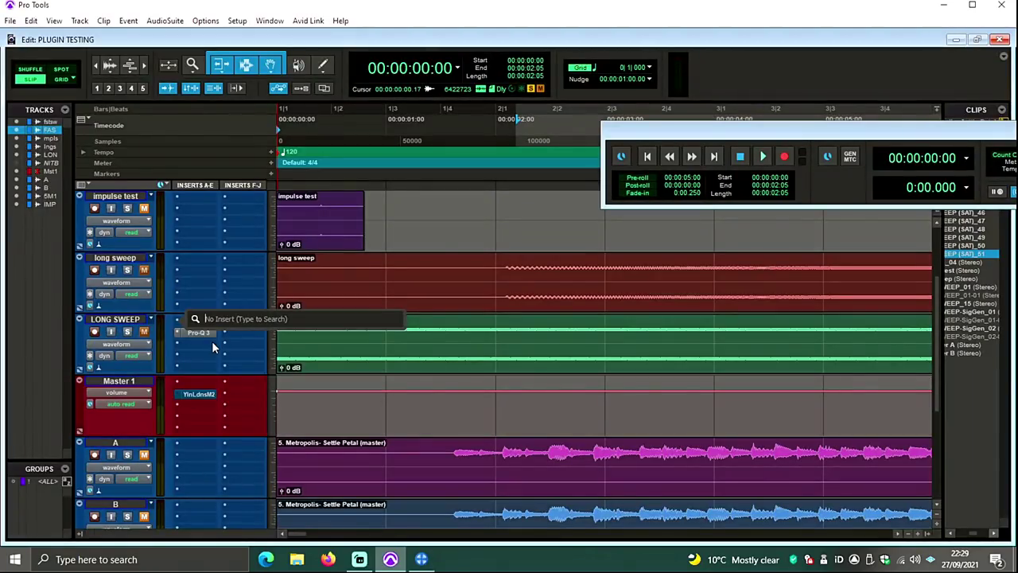
type("rule")
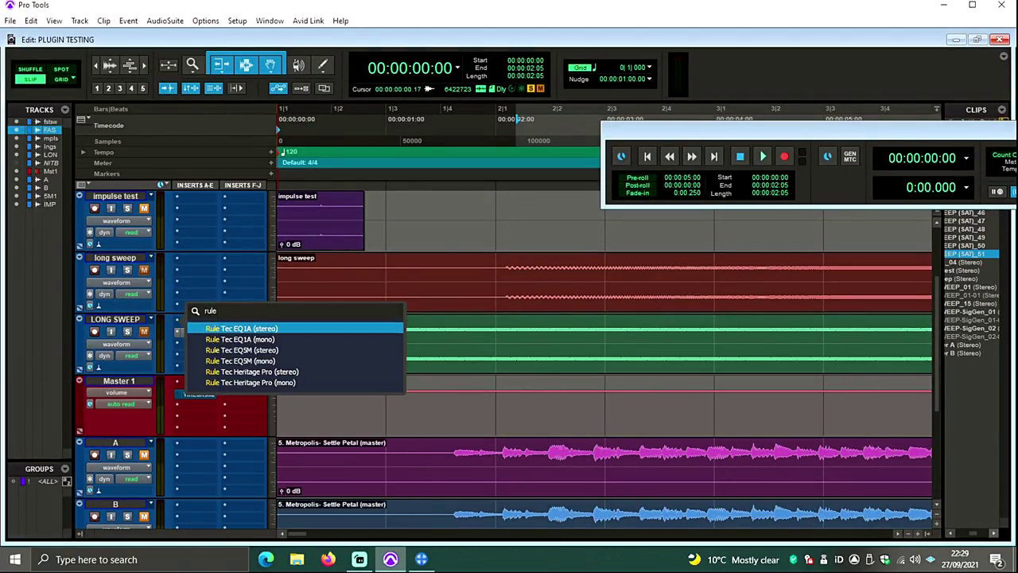
Insert Rule Tec EQ1A on LONG SWEEP with Oversampling OFF and start playback
left_click(241, 327)
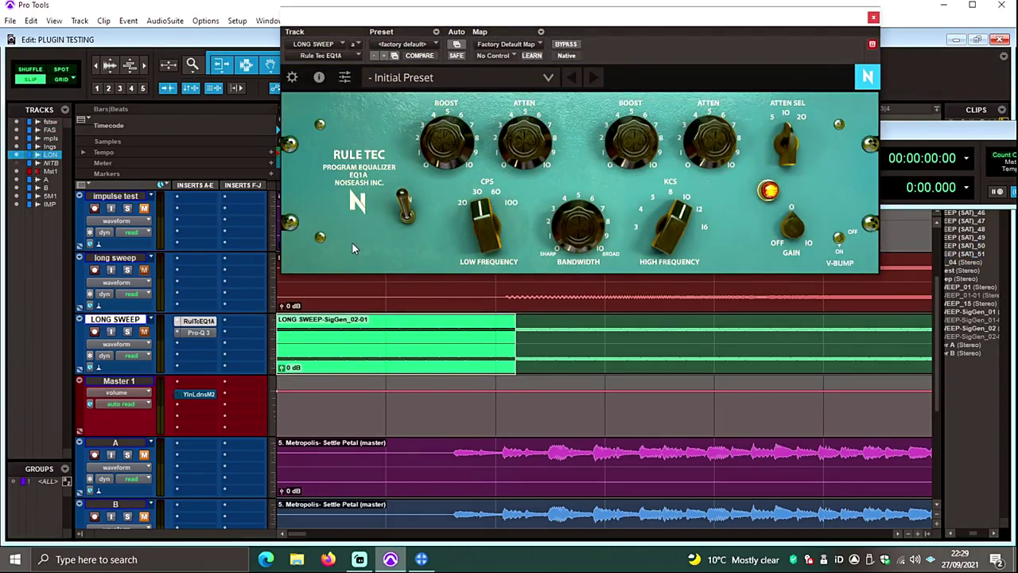
left_click(292, 78)
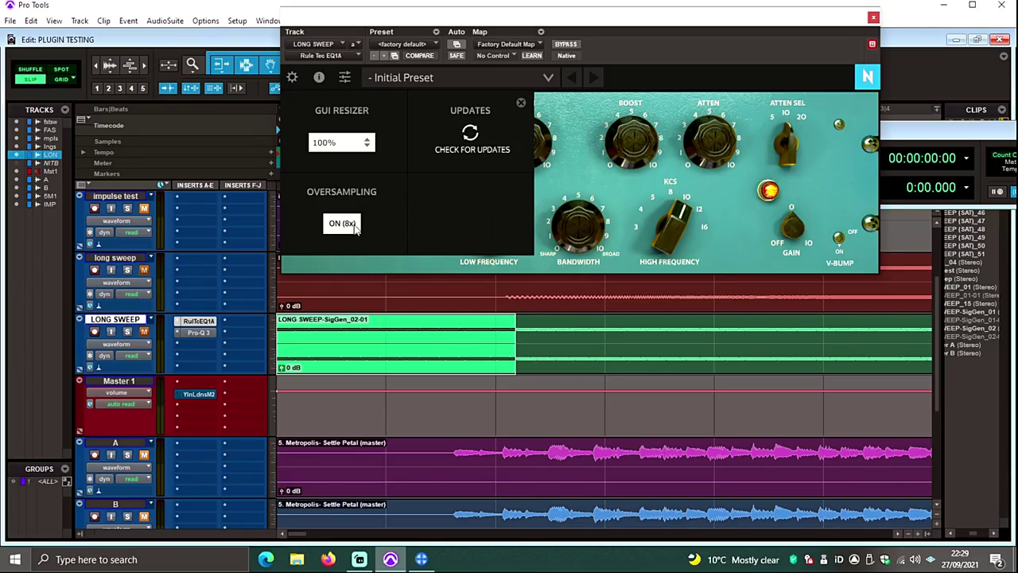
left_click(348, 225)
left_click(874, 16)
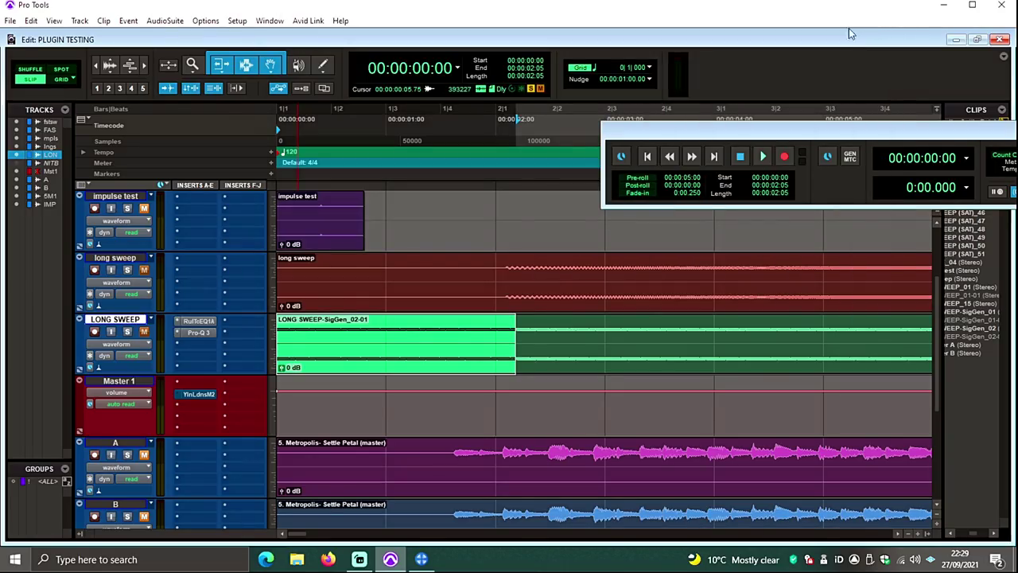
key("space")
Compare Pro-Q 3's spectrum with Rule Tec oversampling toggled, leave it on, and move the EQ to fast sweep
left_click(199, 334)
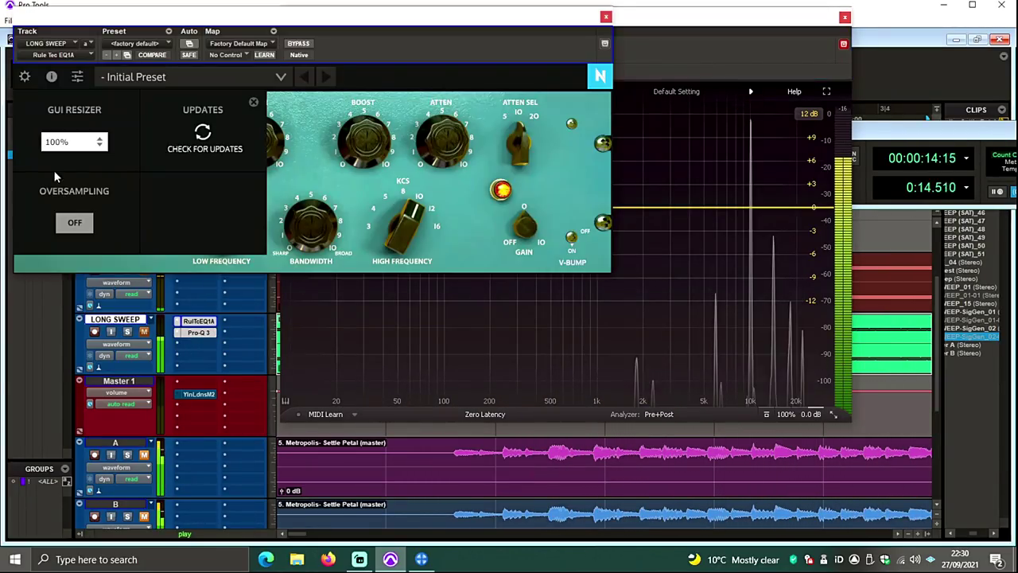
left_click(74, 223)
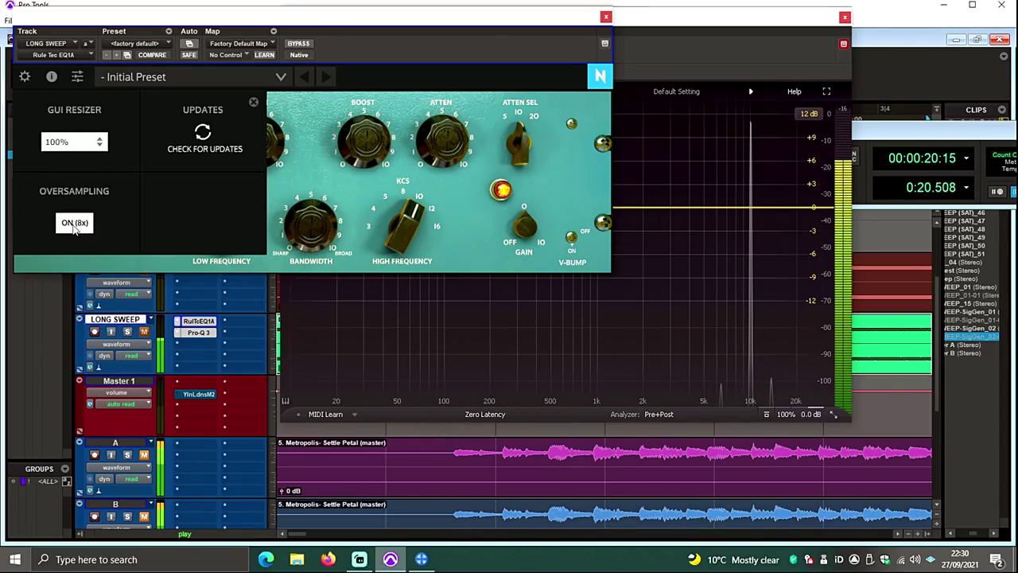
left_click(74, 223)
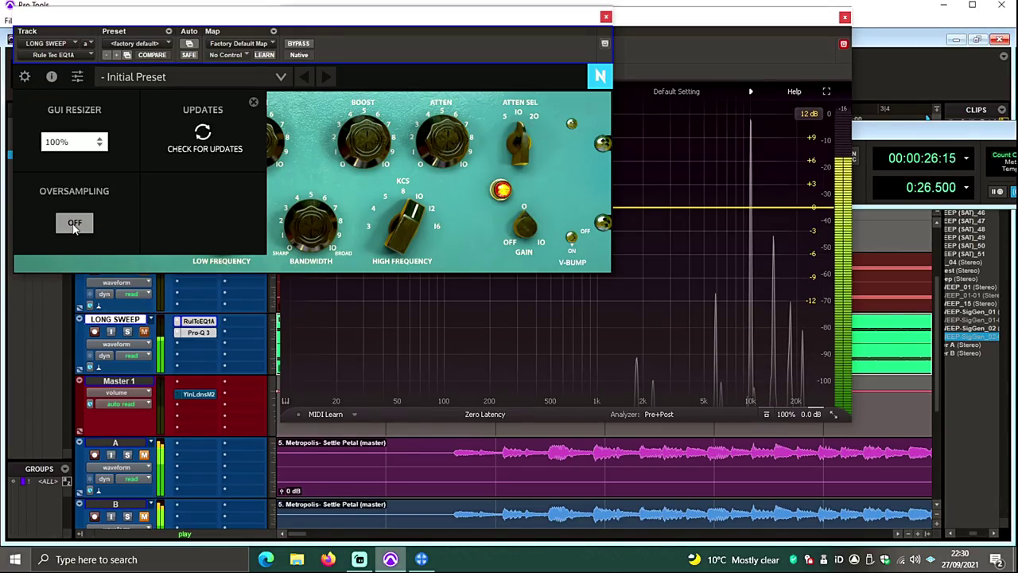
left_click(74, 225)
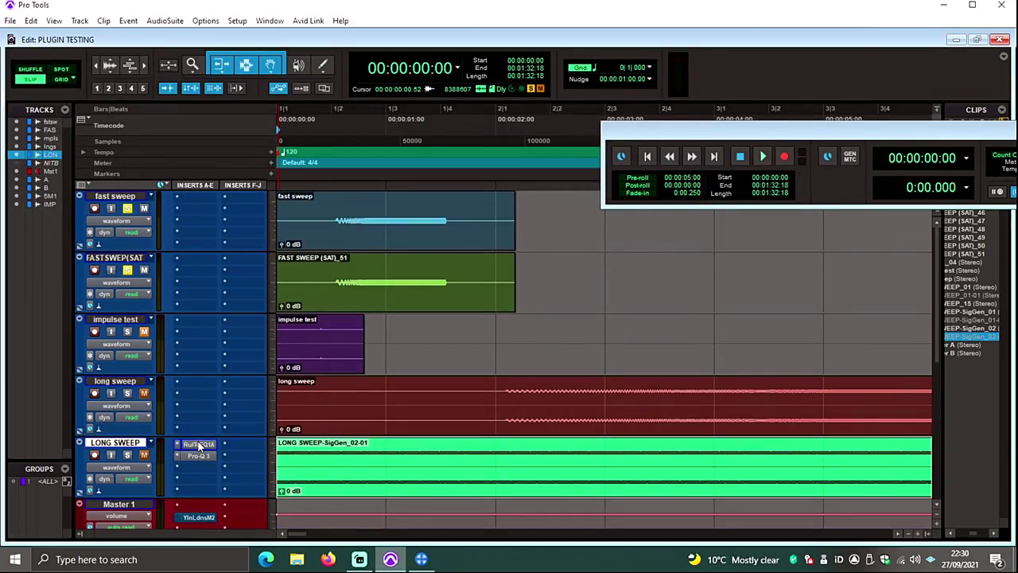
left_click_drag(198, 445, 201, 197)
Check the Rule Tec EQ1A settings, then record a fresh FAST SWEEP (SAT) take
left_click(201, 198)
left_click(292, 77)
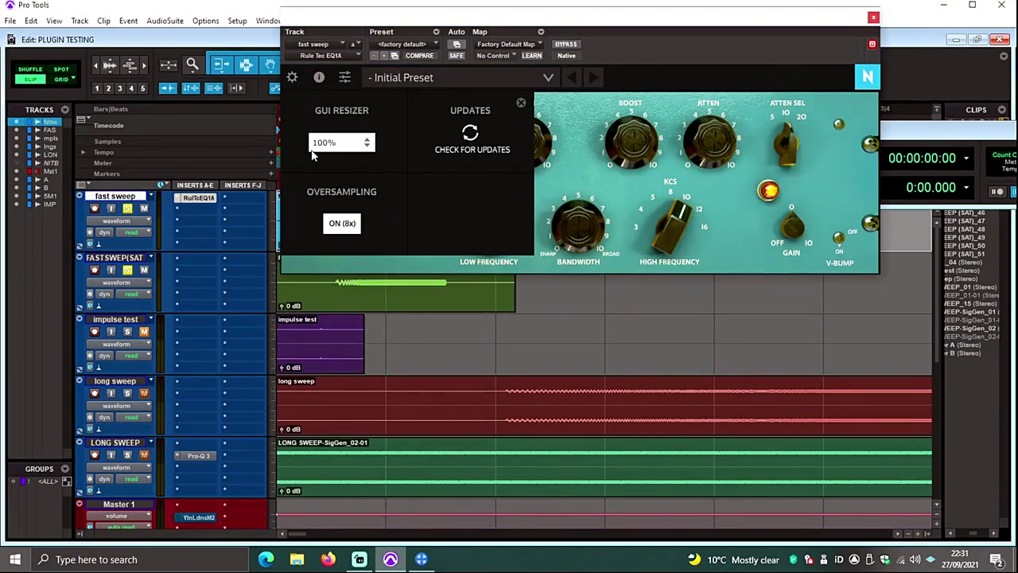
left_click(872, 17)
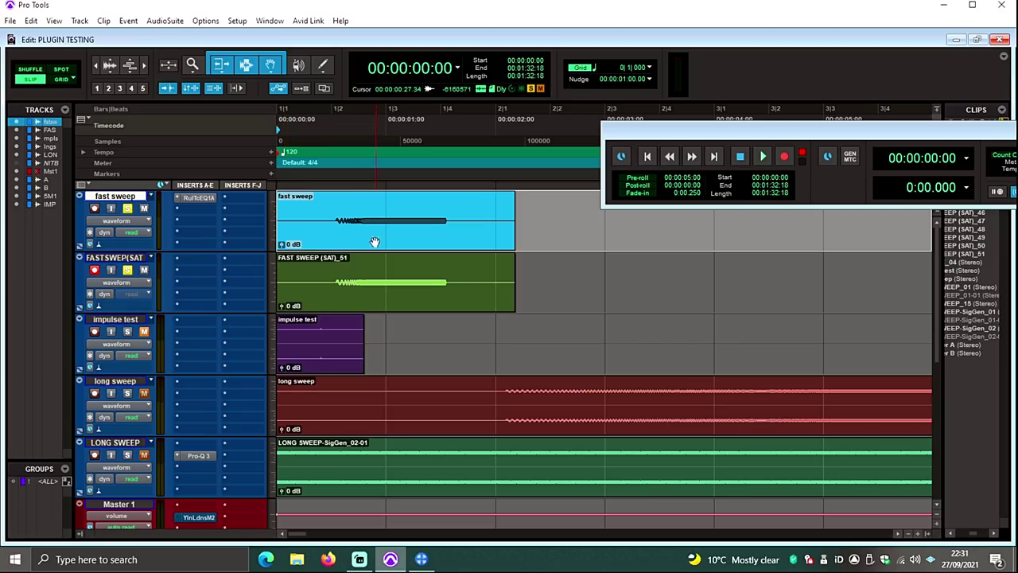
left_click(382, 297)
key("space")
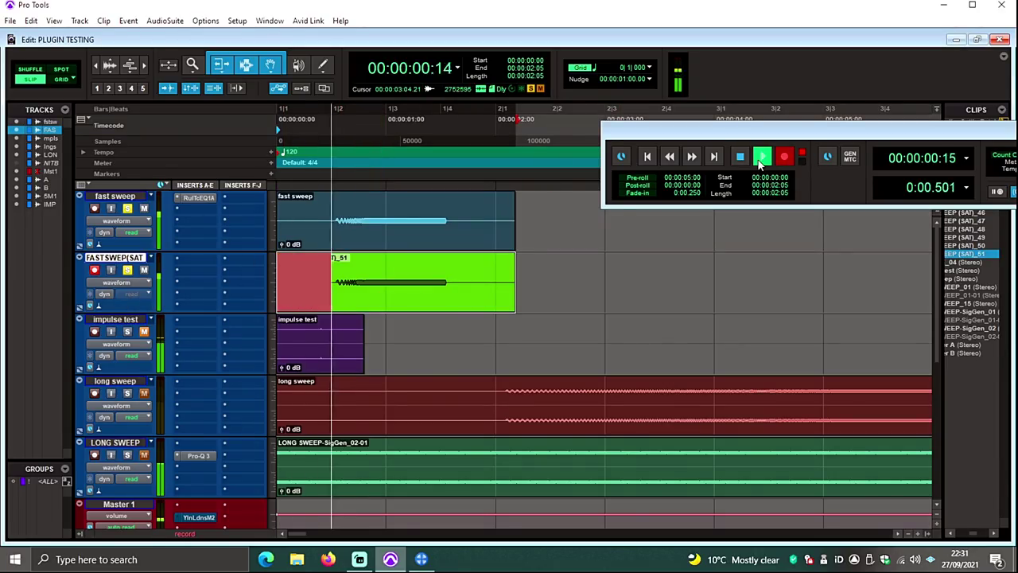
key("space")
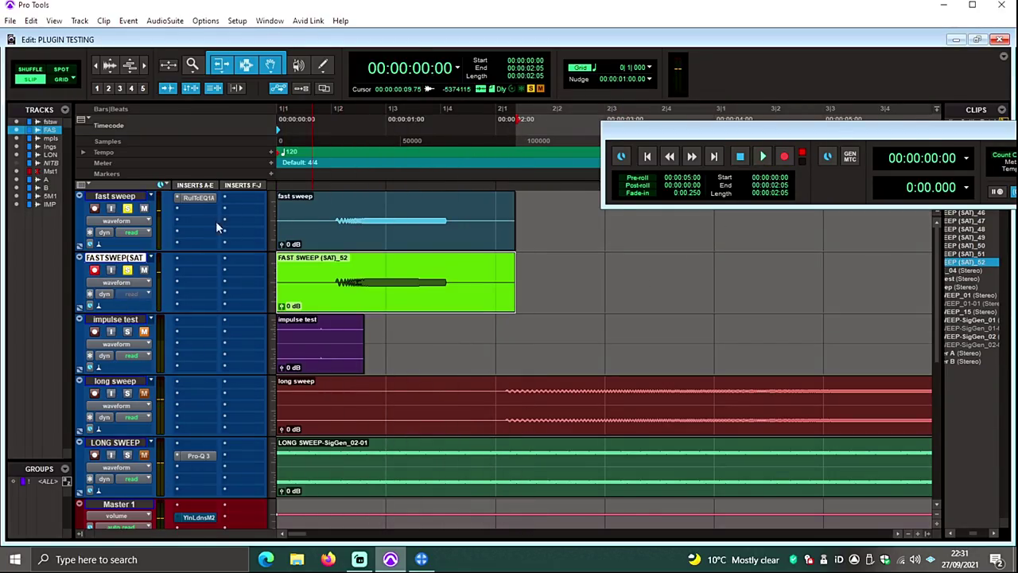
Turn Rule Tec EQ1A oversampling on at 8x and record another fast sweep take
left_click(198, 197)
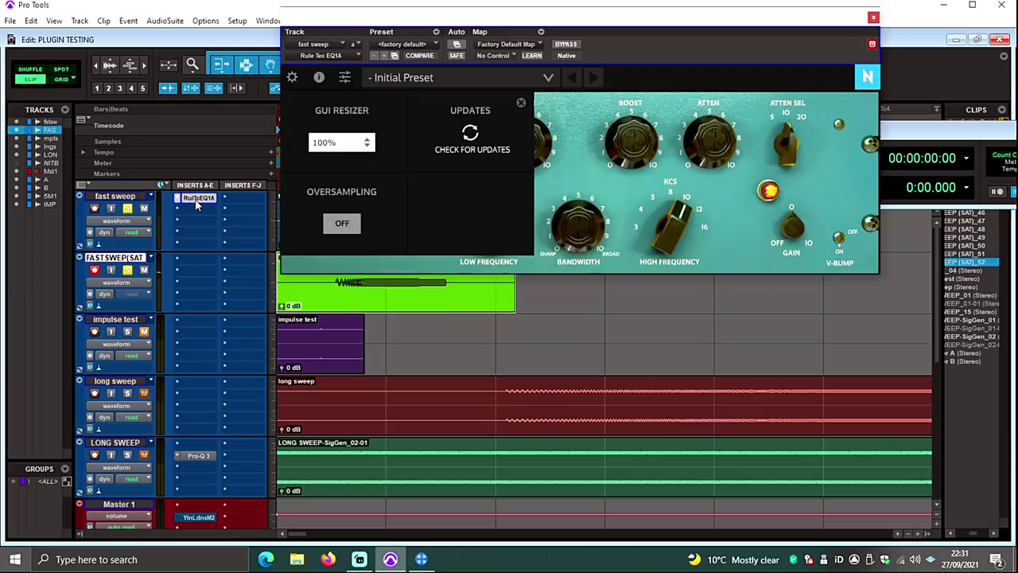
left_click(342, 222)
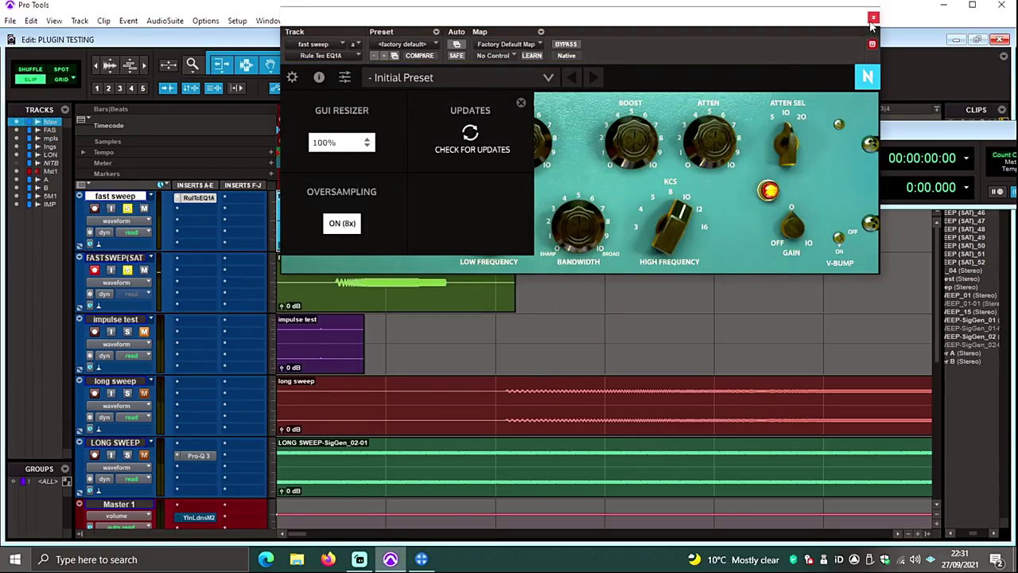
left_click(873, 17)
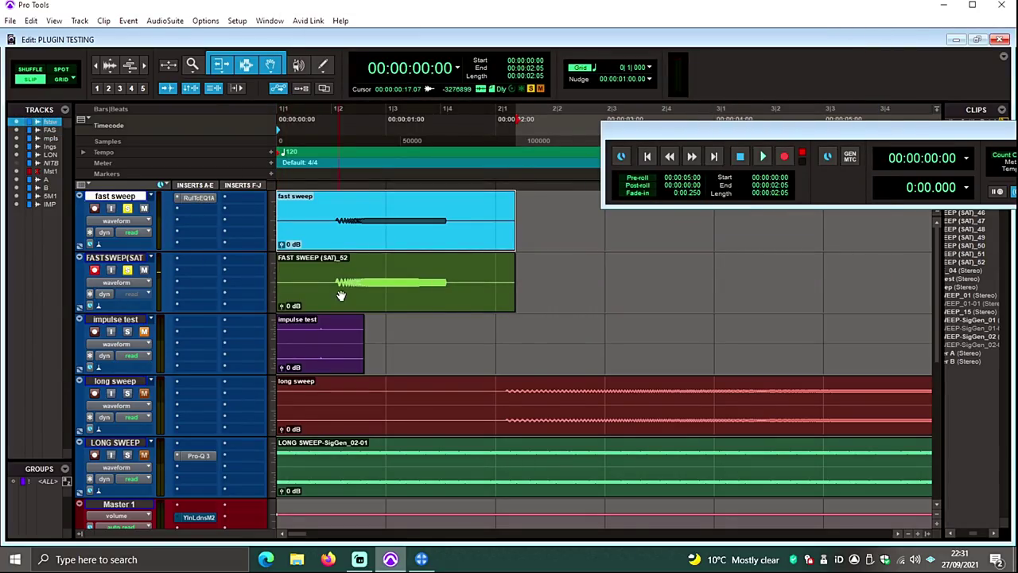
left_click(784, 155)
left_click(762, 156)
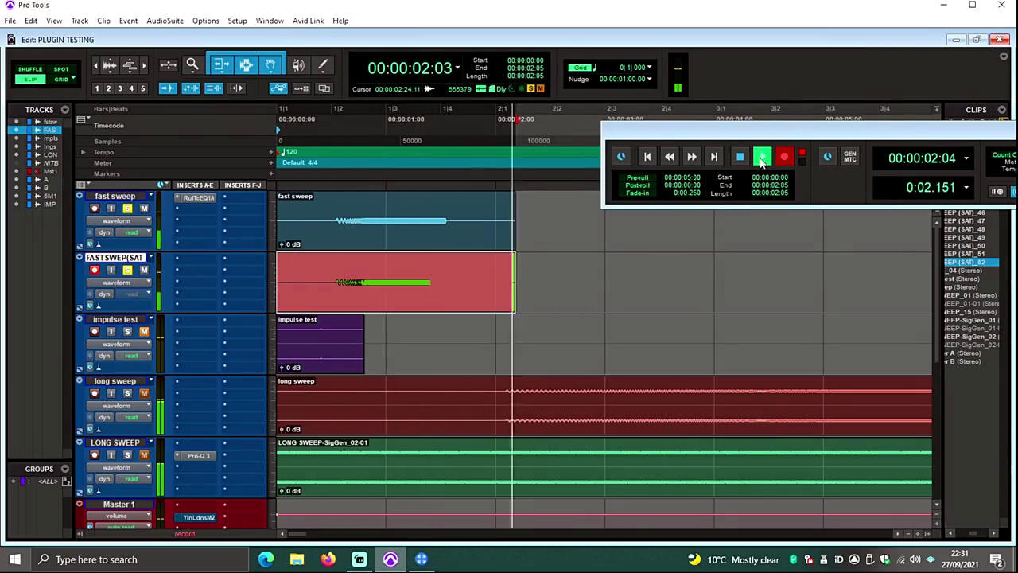
key("space")
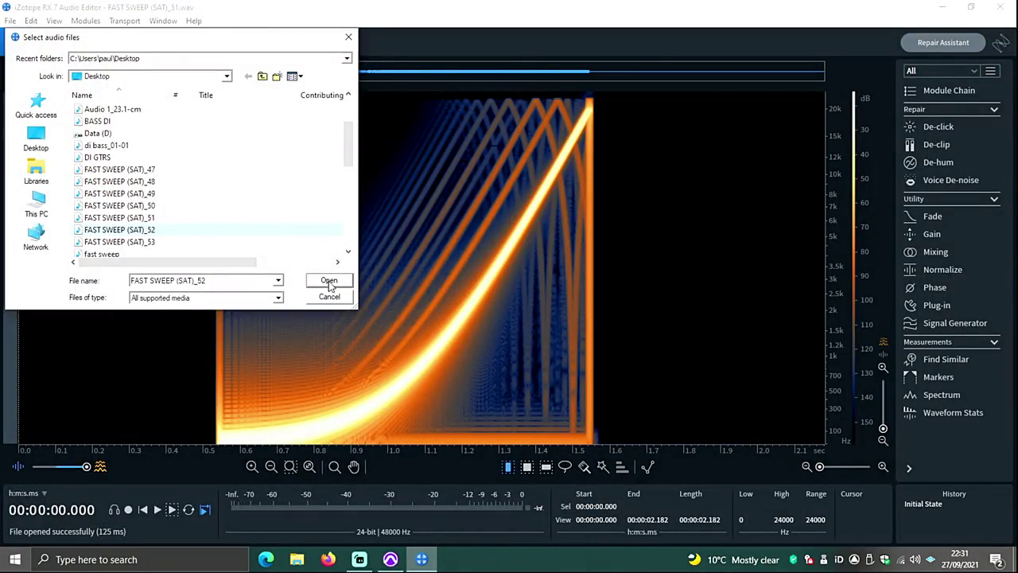
Open FAST SWEEP (SAT)_52.wav and compare its spectrogram against _51 before opening another file
left_click(329, 283)
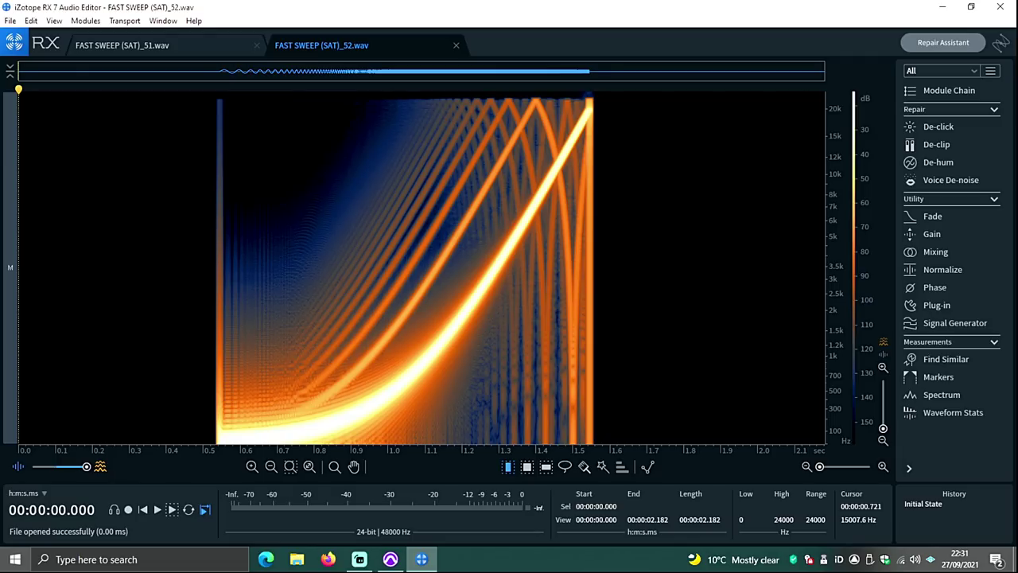
left_click(178, 48)
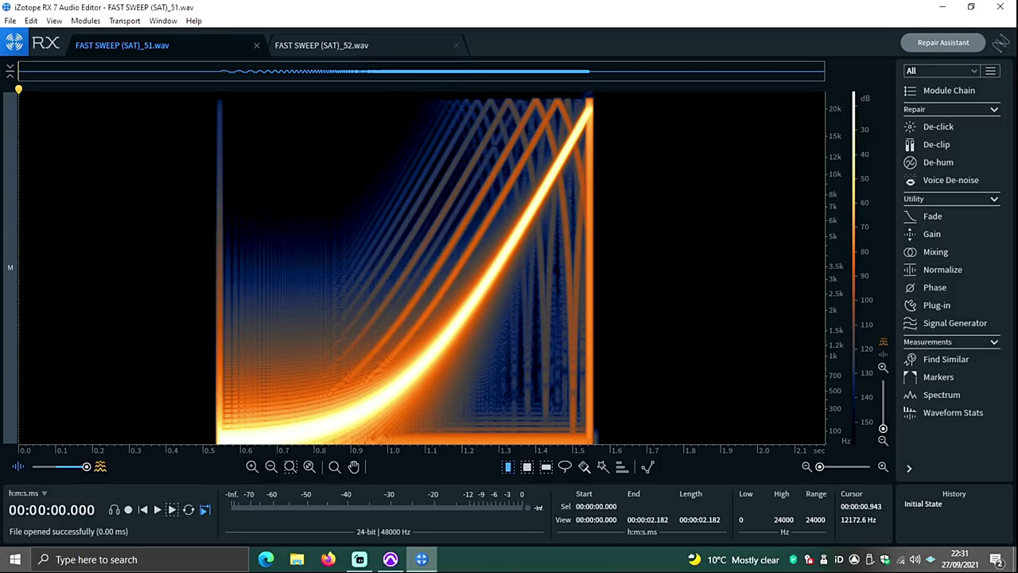
left_click(338, 45)
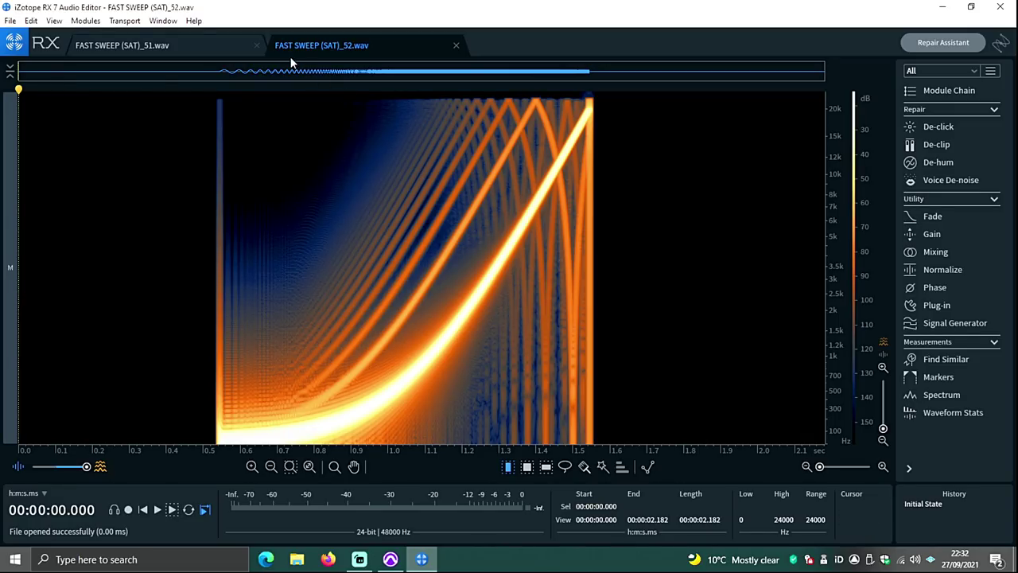
left_click(187, 46)
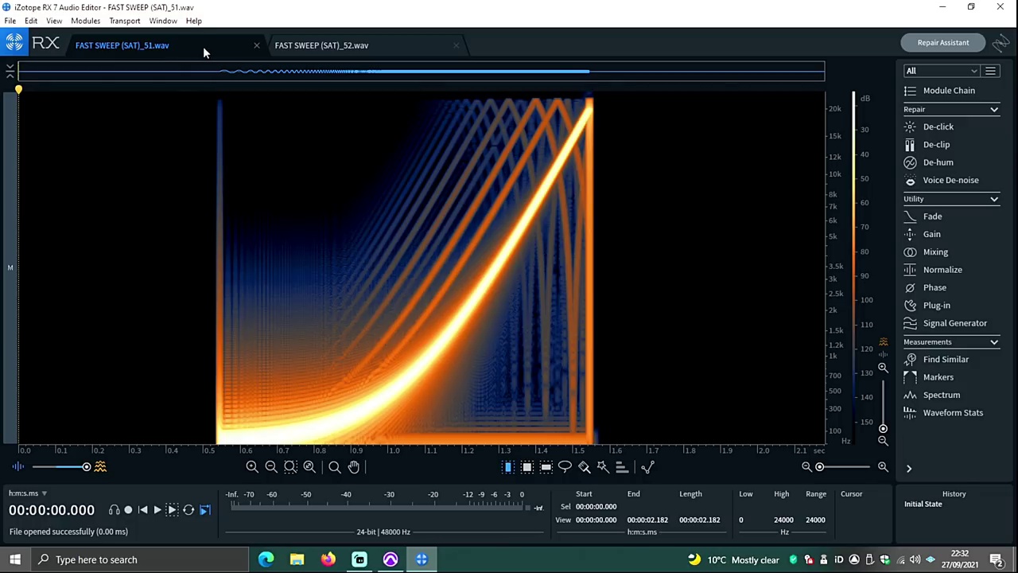
left_click(334, 45)
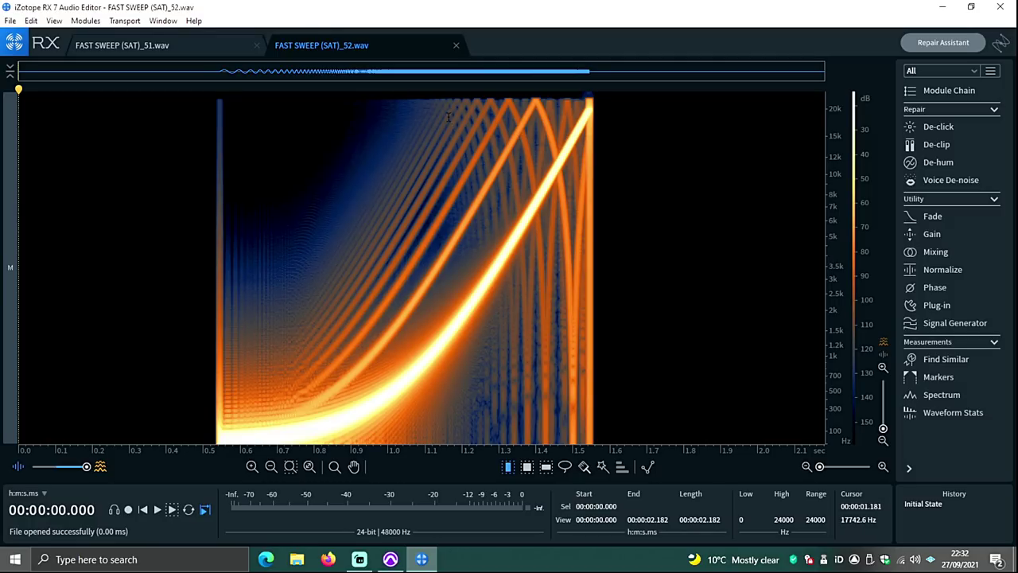
left_click(11, 20)
Open FAST SWEEP (SAT)_53.wav in iZotope RX 7
left_click(73, 65)
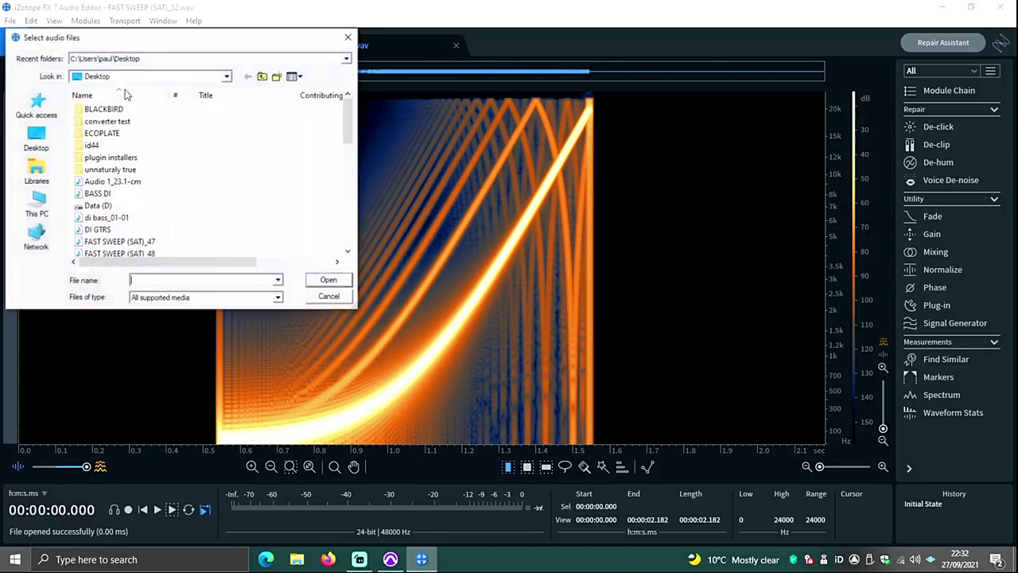
scroll(162, 207, "down", 3)
left_click(162, 207)
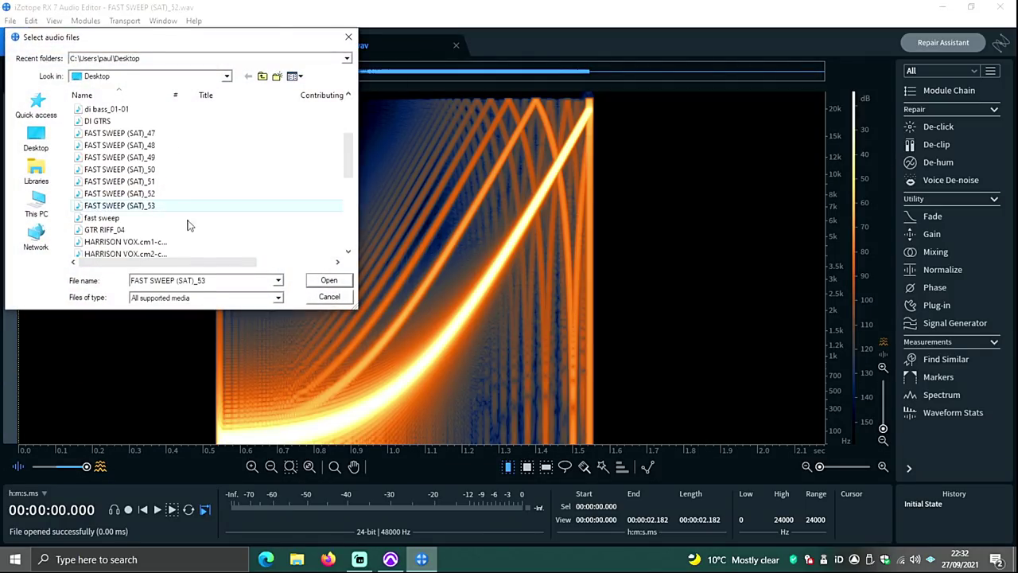
left_click(329, 280)
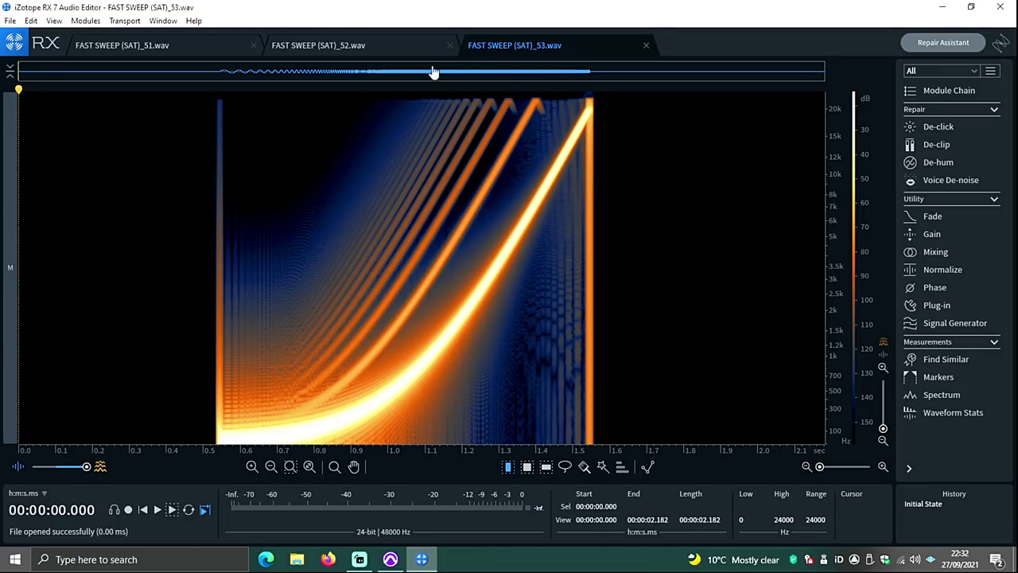
Alternate between the _52 and _53 spectrograms to compare their distortion
left_click(396, 44)
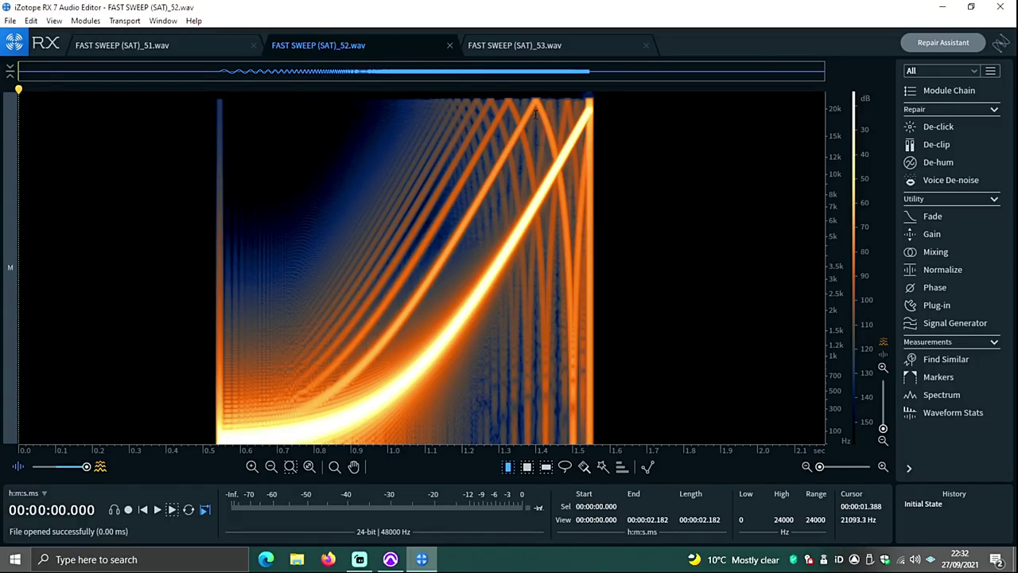
left_click(490, 46)
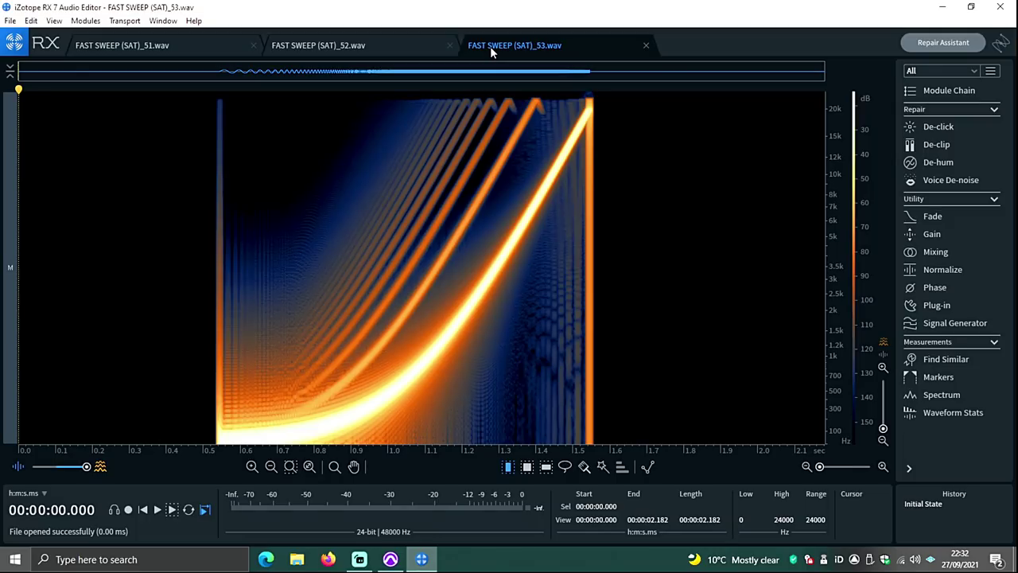
left_click(385, 48)
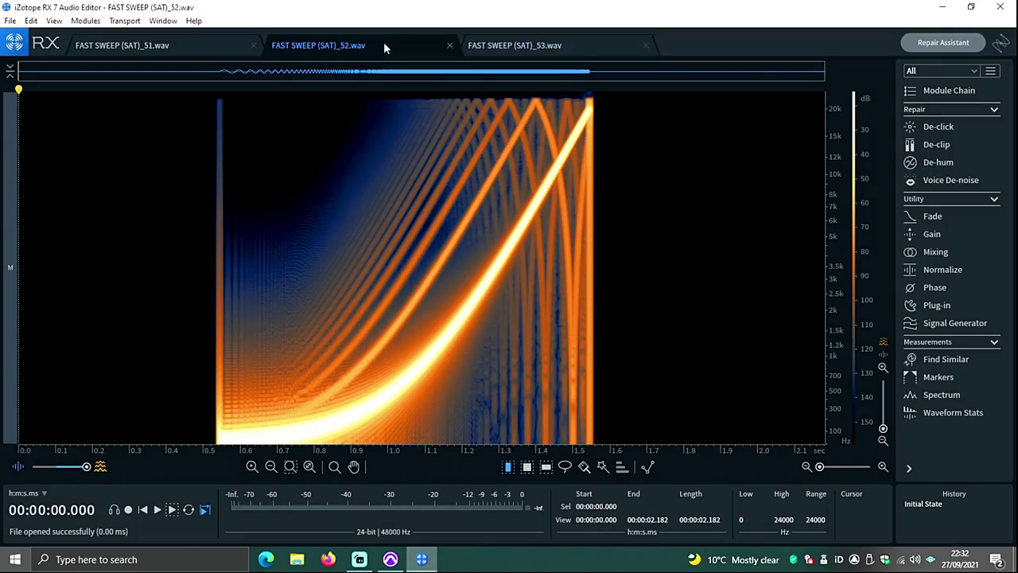
left_click(503, 46)
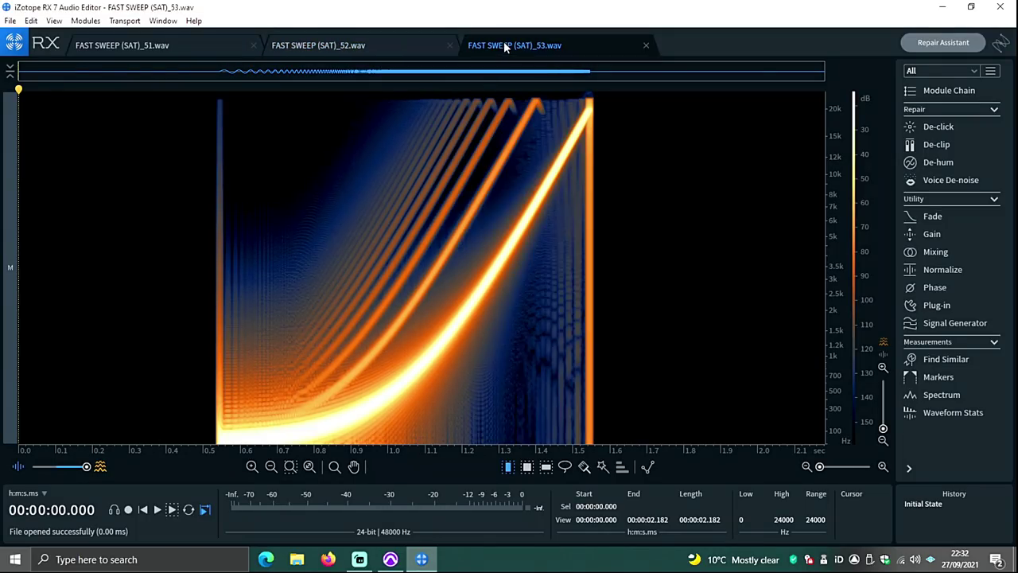
left_click(367, 46)
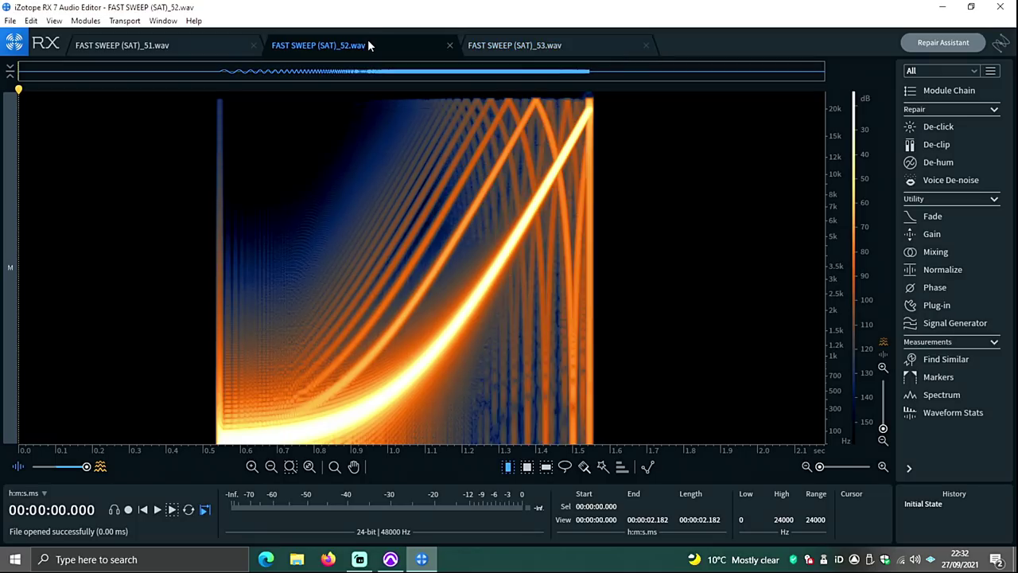
left_click(512, 45)
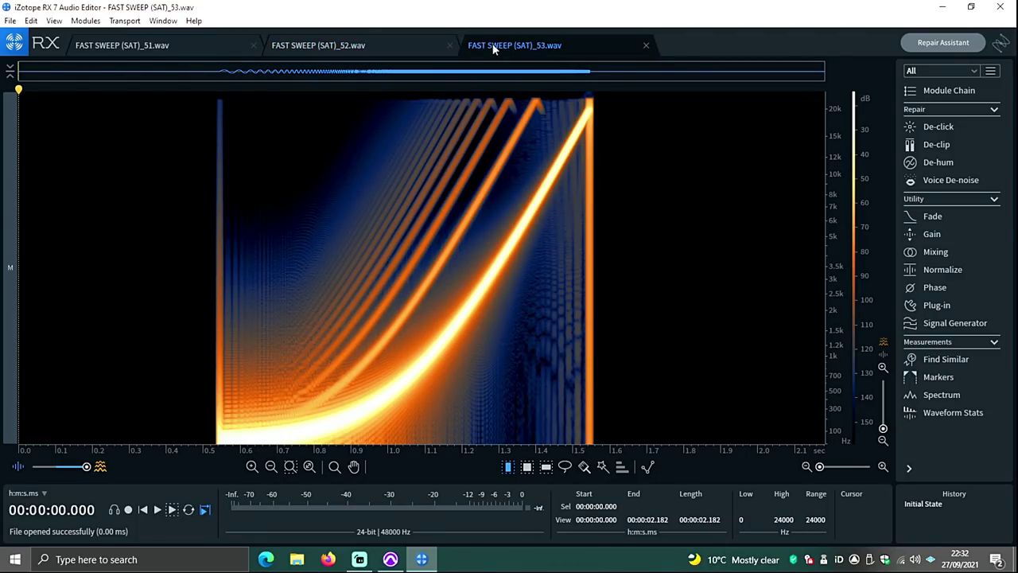
left_click(377, 47)
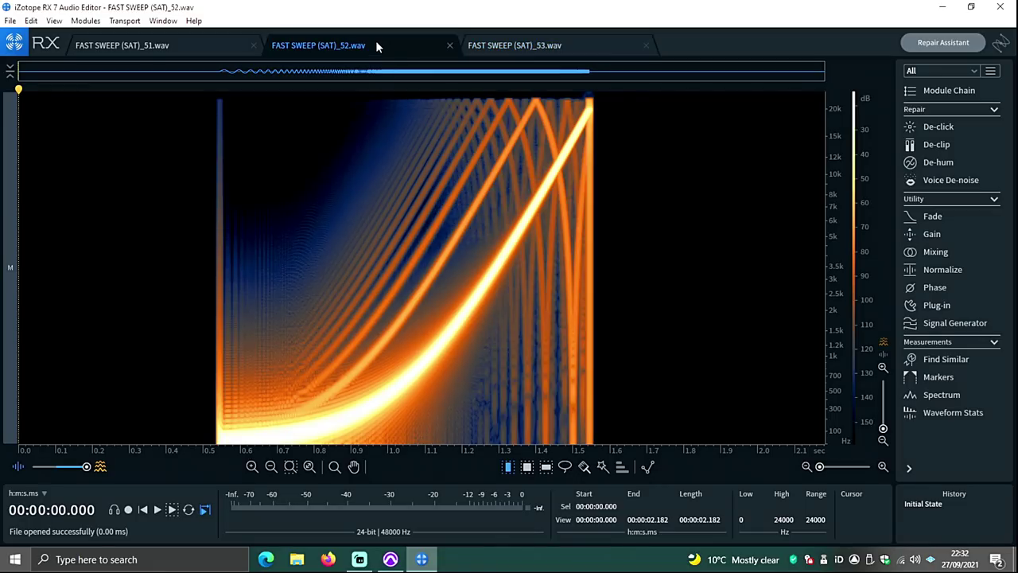
left_click(509, 46)
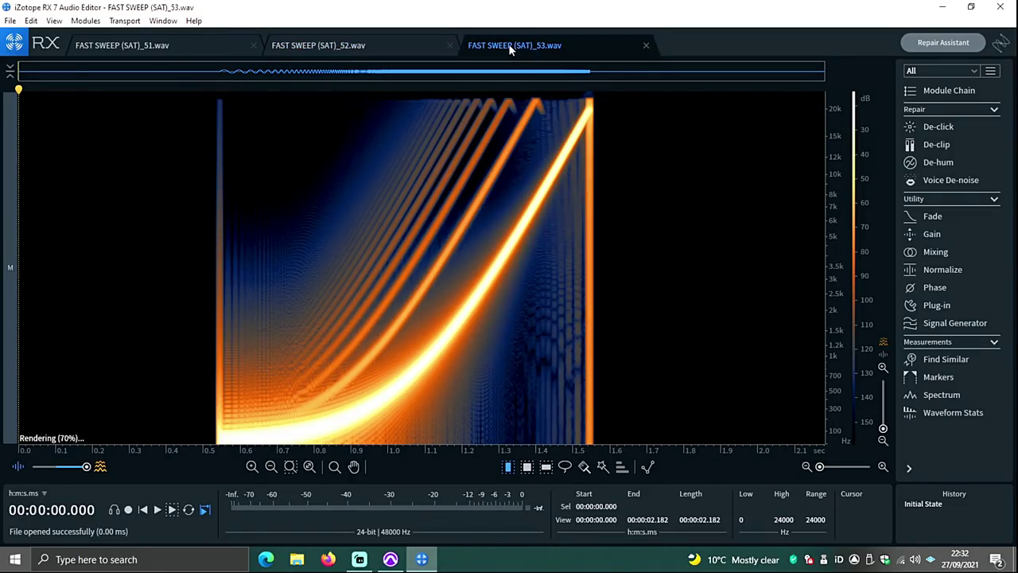
left_click(393, 46)
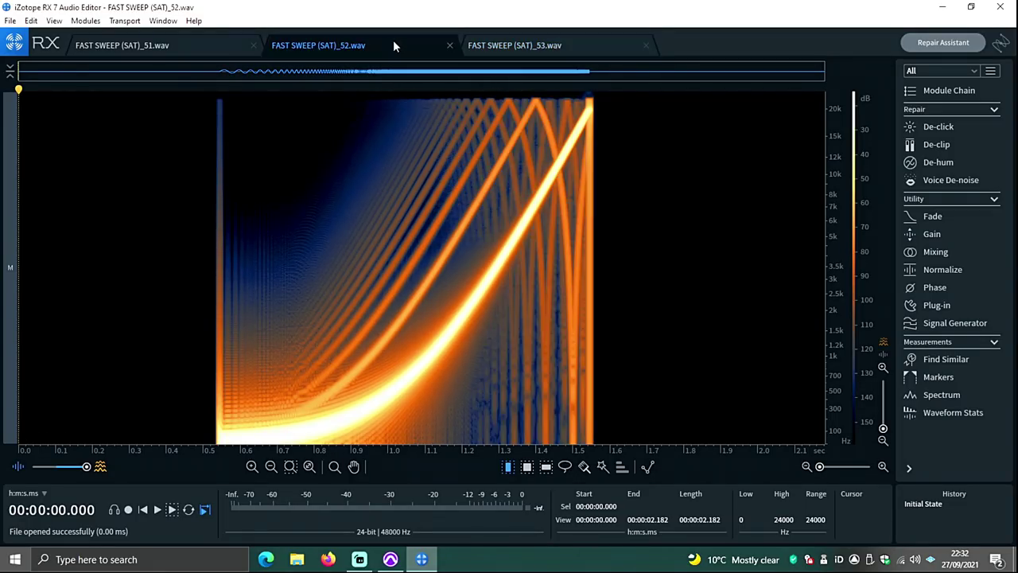
left_click(495, 48)
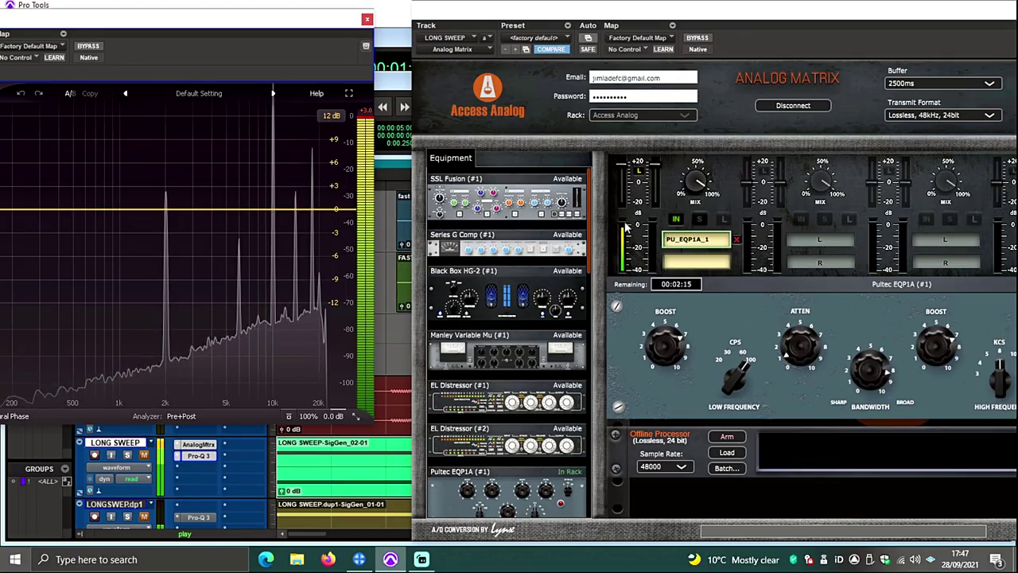
Reposition the Analog Matrix plugin window so it is fully visible
left_click_drag(767, 13, 546, 25)
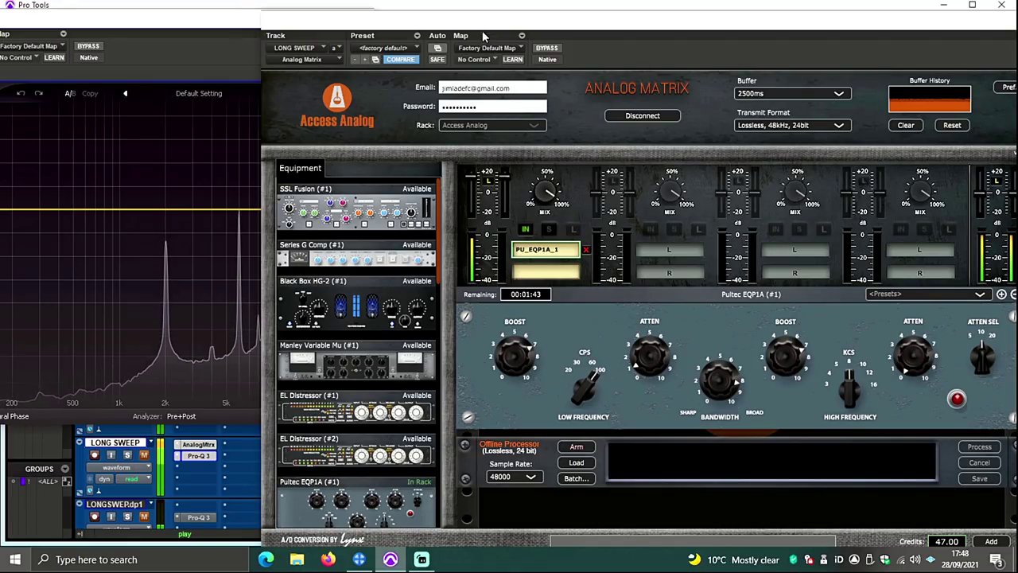
left_click_drag(469, 30, 579, 20)
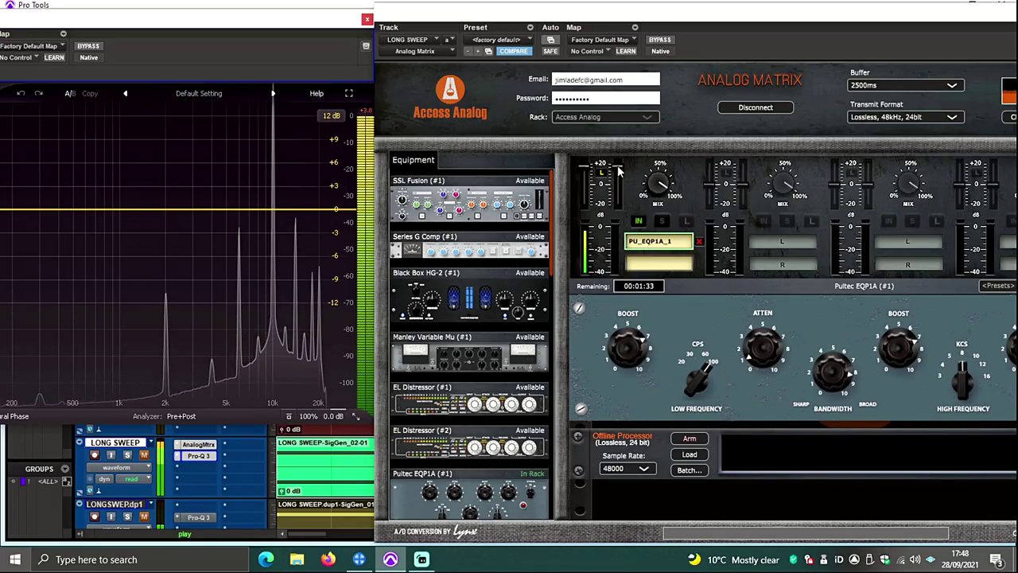
left_click_drag(710, 27, 751, 22)
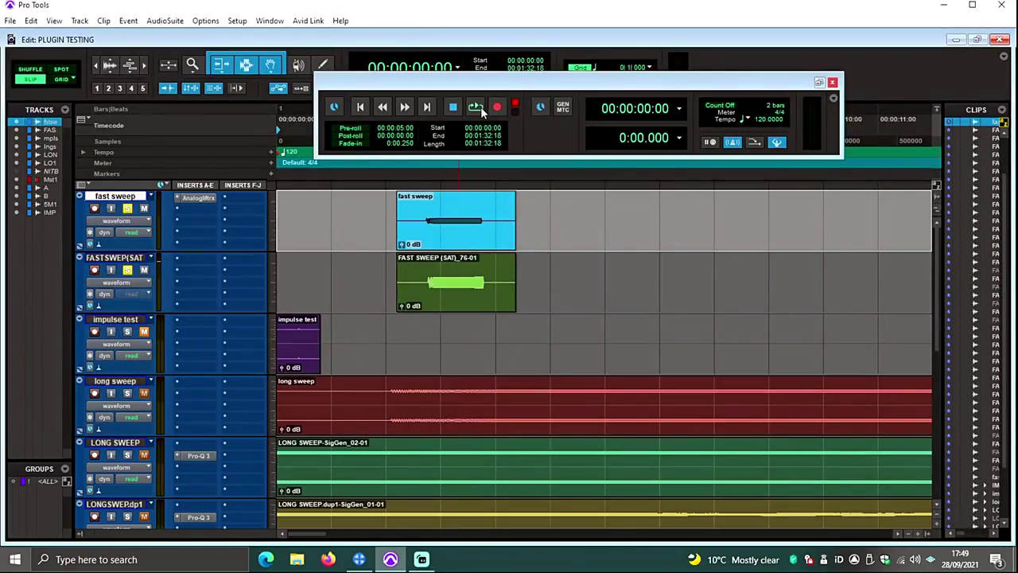
Turn loop playback off and select the FAST SWEEP (SAT) range from clip start past its end
right_click(475, 106)
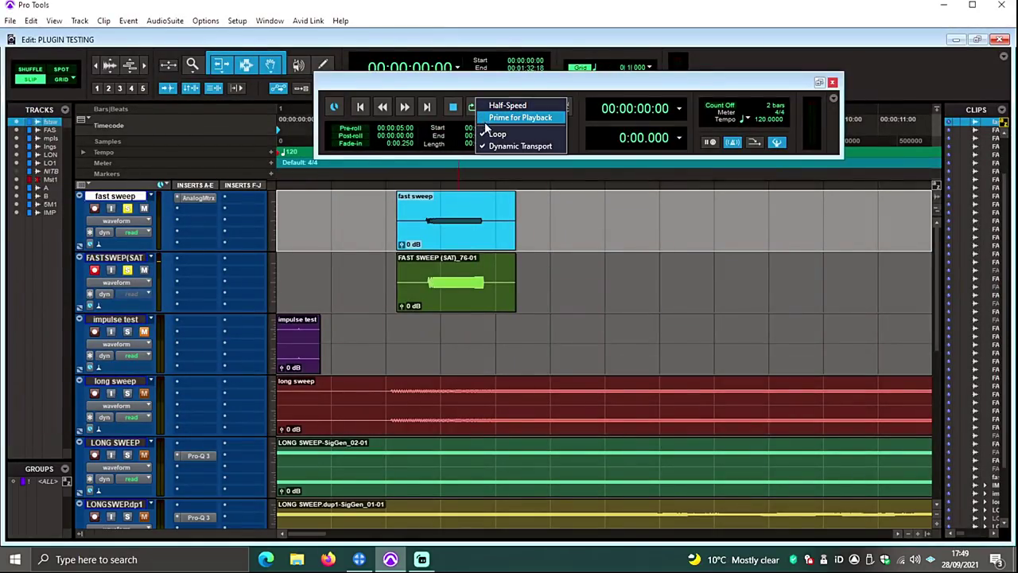
left_click(495, 134)
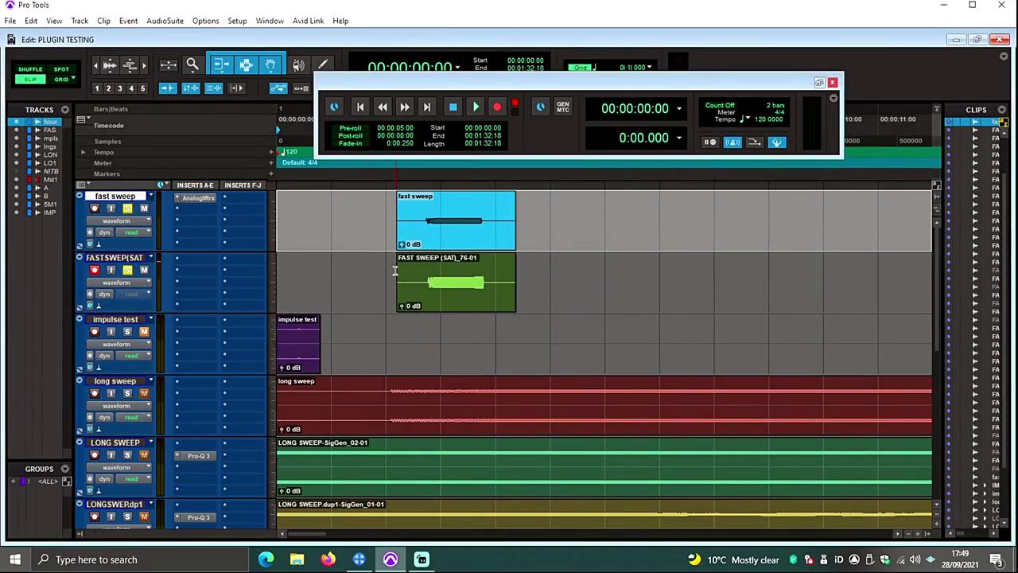
left_click_drag(395, 277, 680, 286)
Record the full fast sweep pass as a new FAST SWEEP (SAT)_77 clip
left_click(497, 107)
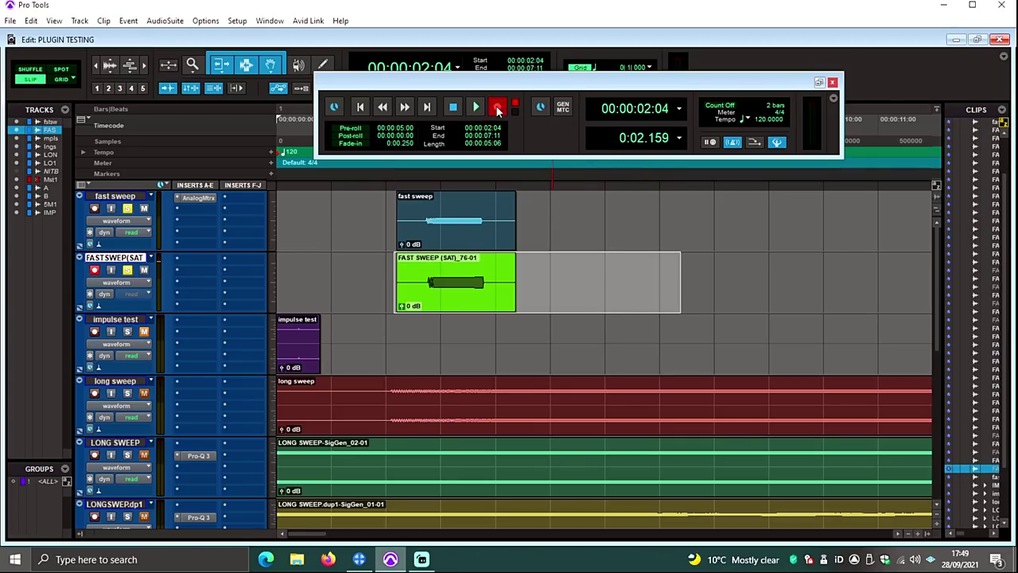
left_click(476, 108)
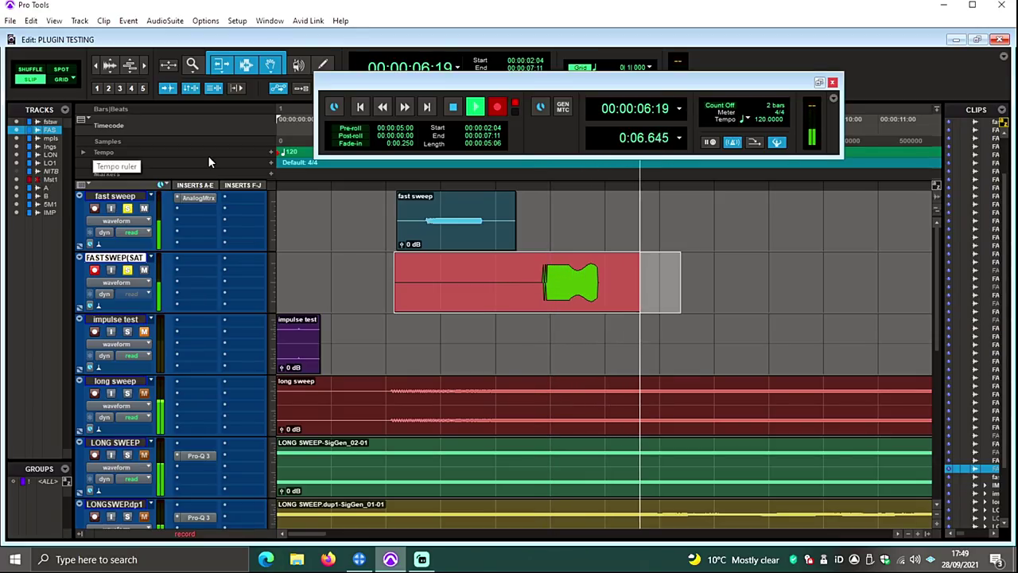
key("space")
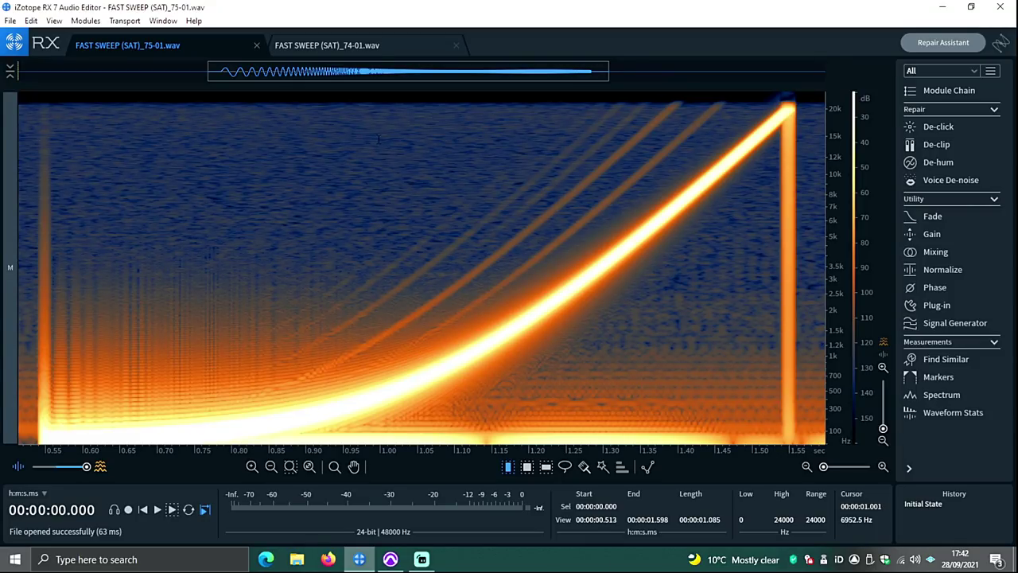
Display the FAST SWEEP (SAT)_74-01.wav spectrogram and move the PluginDoctor window aside
left_click(366, 48)
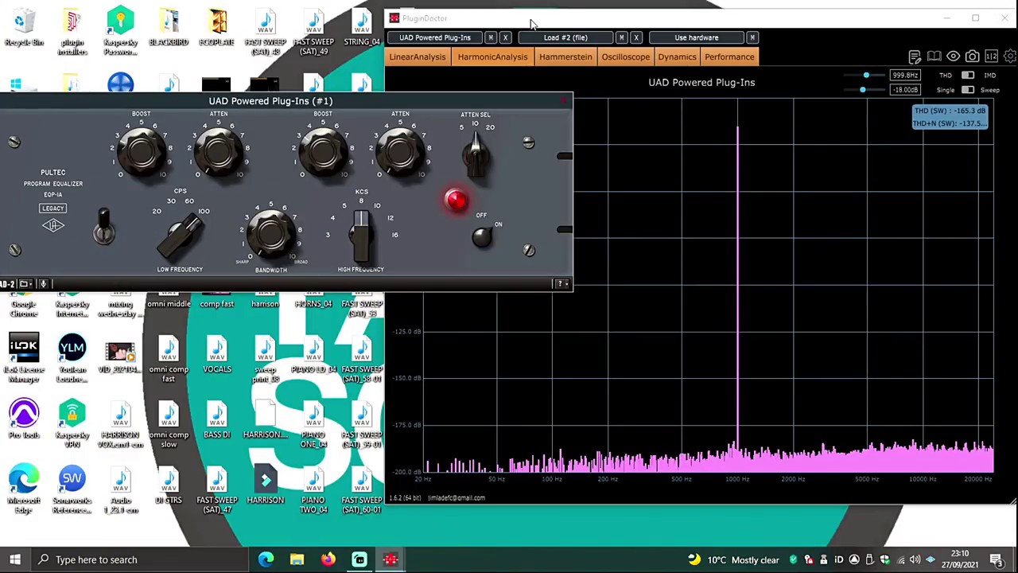
left_click_drag(542, 21, 475, 19)
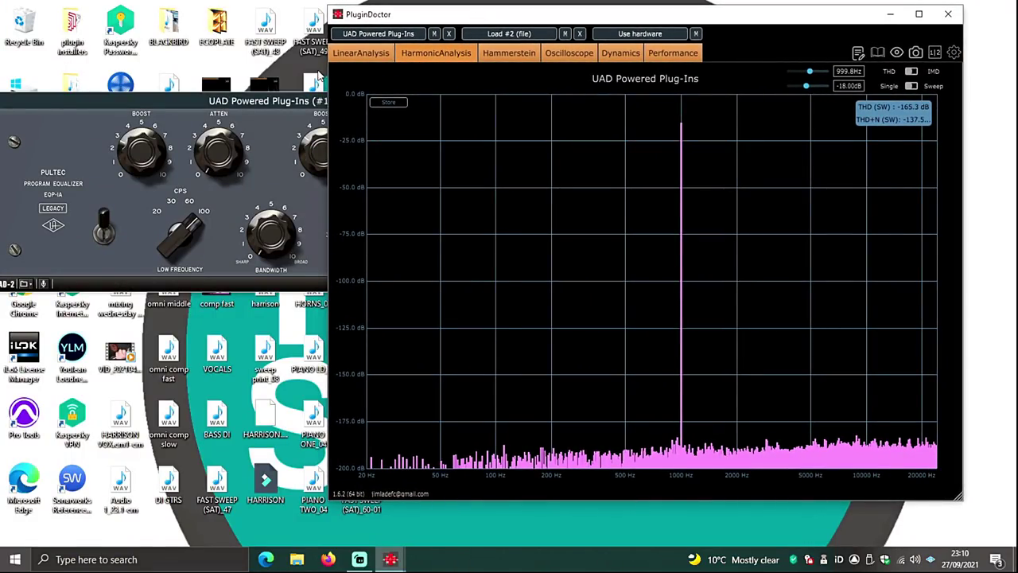
Toggle the Pultec EQP-1A's IN switch while watching the 1 kHz harmonic analysis
left_click(193, 101)
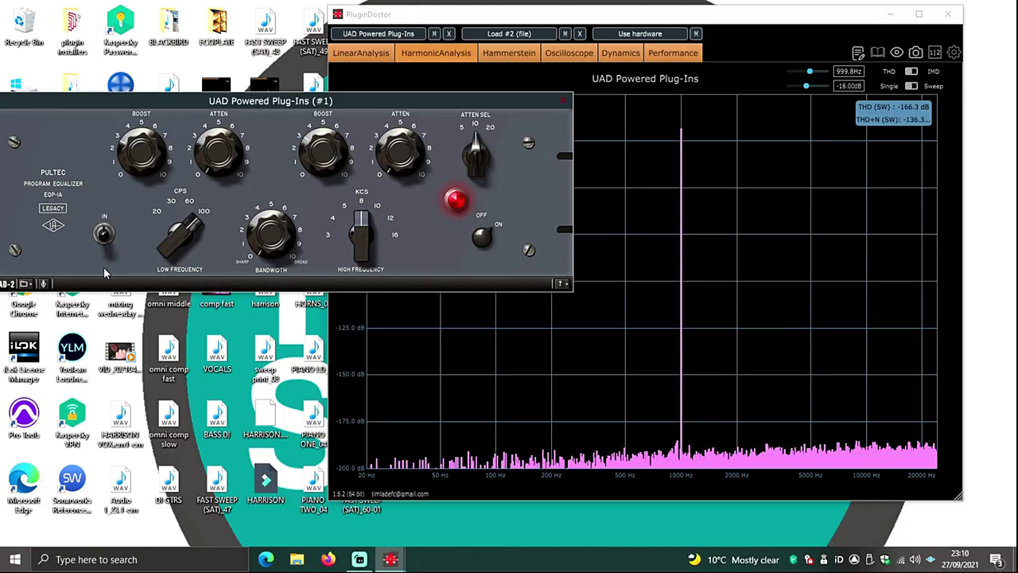
left_click(104, 232)
left_click(105, 232)
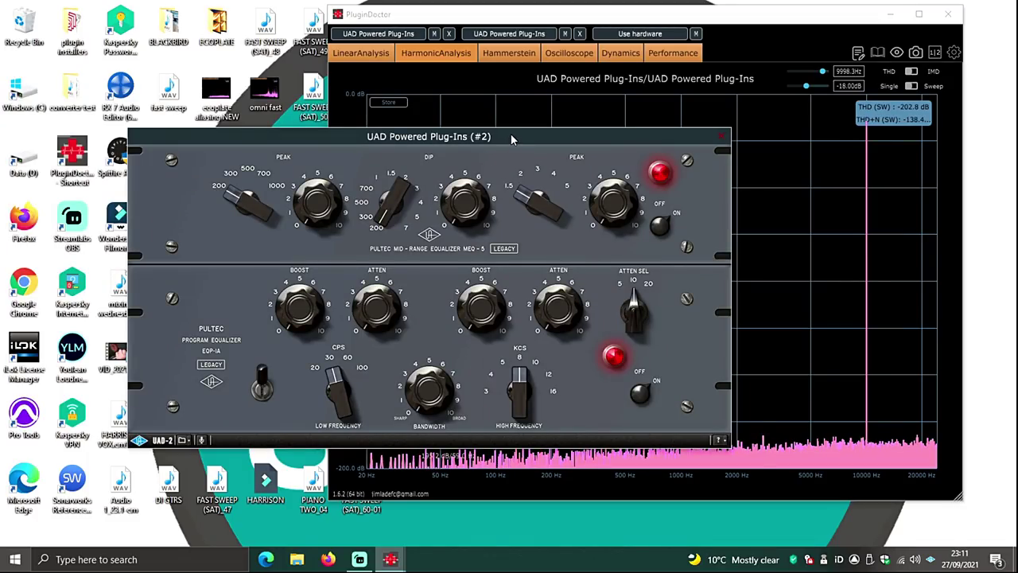
Move the Pultec window aside and unload the plug-in from PluginDoctor's first slot
left_click_drag(506, 143, 385, 109)
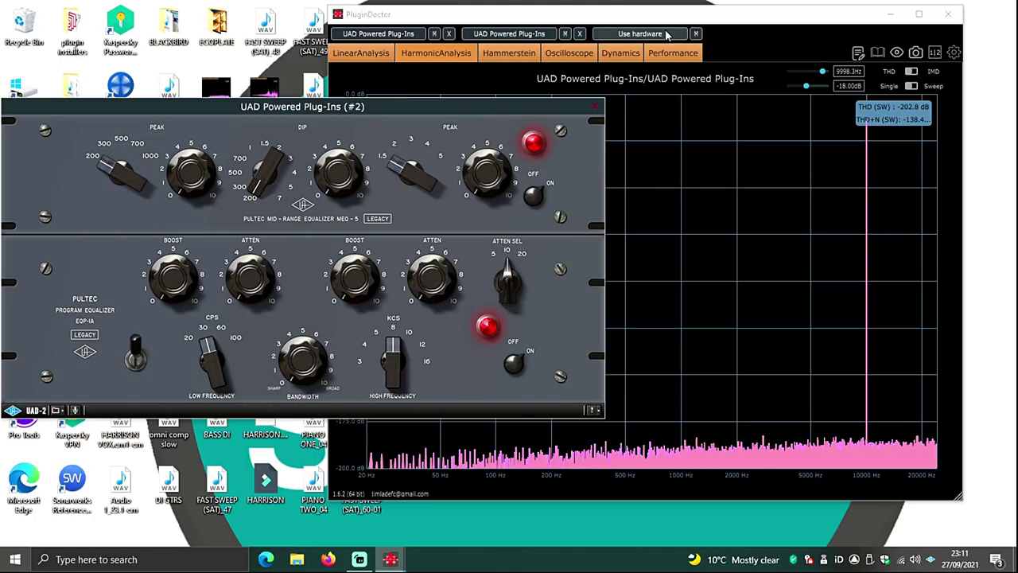
left_click(450, 37)
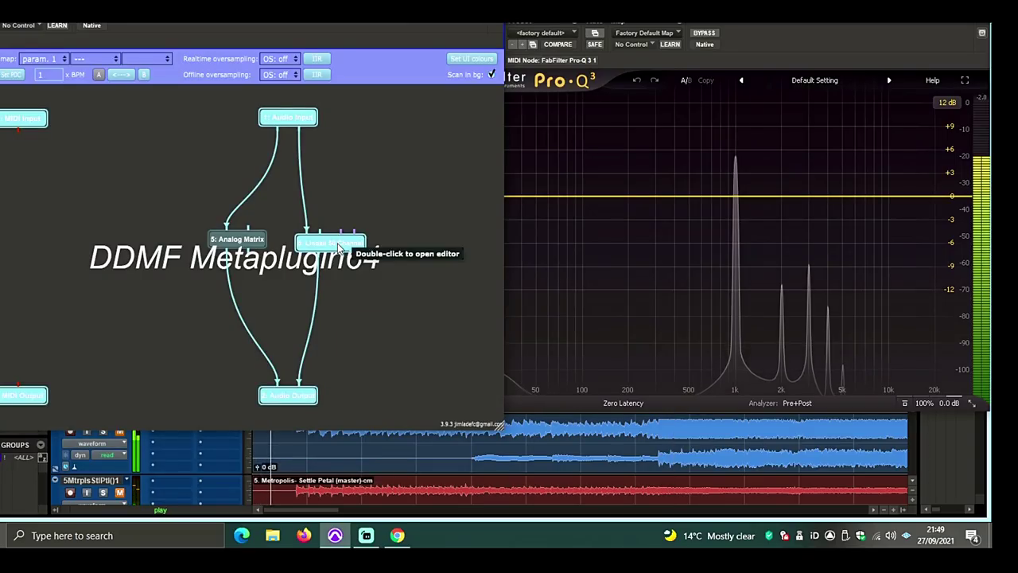
Turn the Lindell 50 Channel's THD down to -30.0 dB
double_click(338, 248)
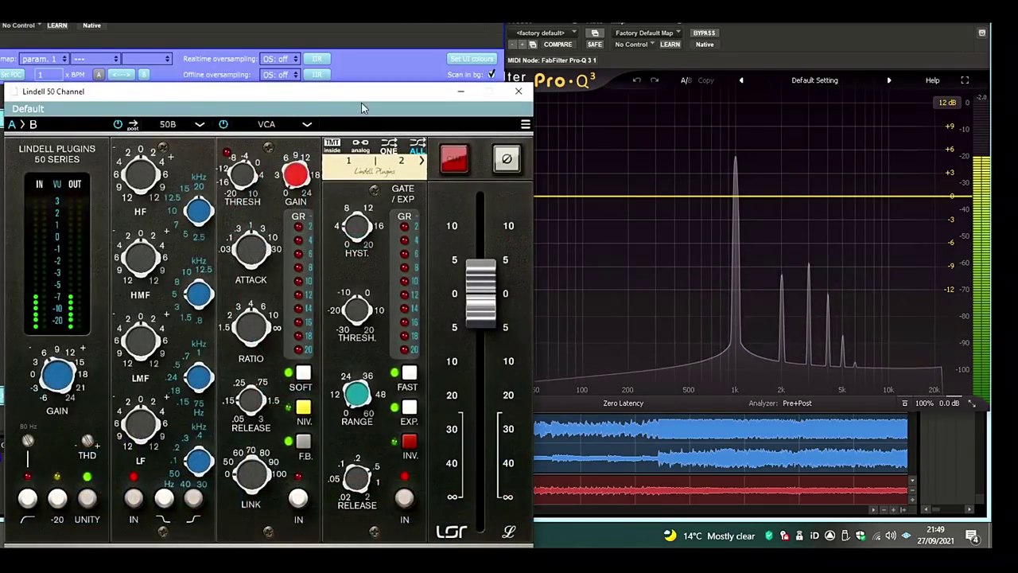
left_click_drag(362, 107, 347, 5)
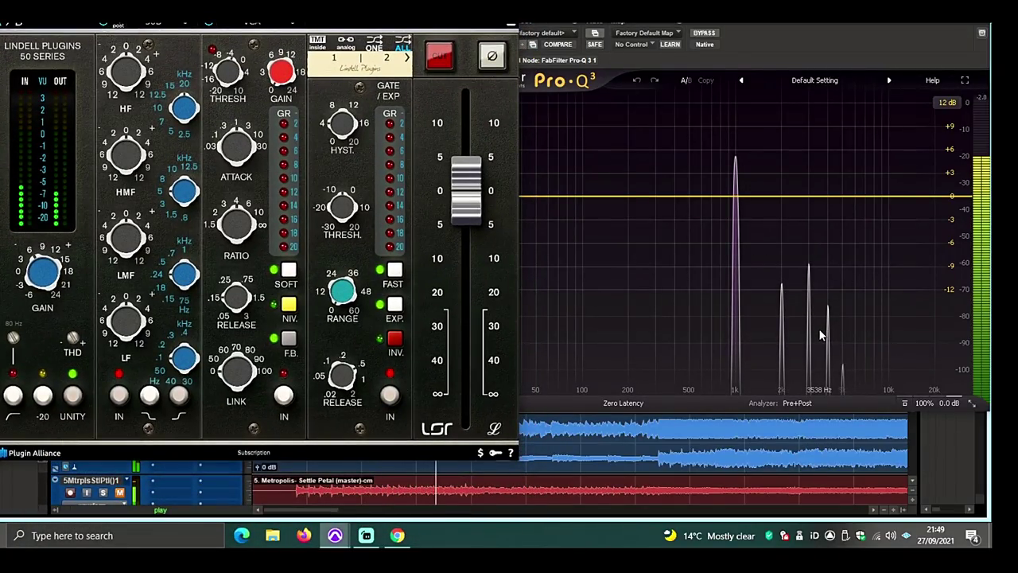
left_click_drag(68, 338, 73, 522)
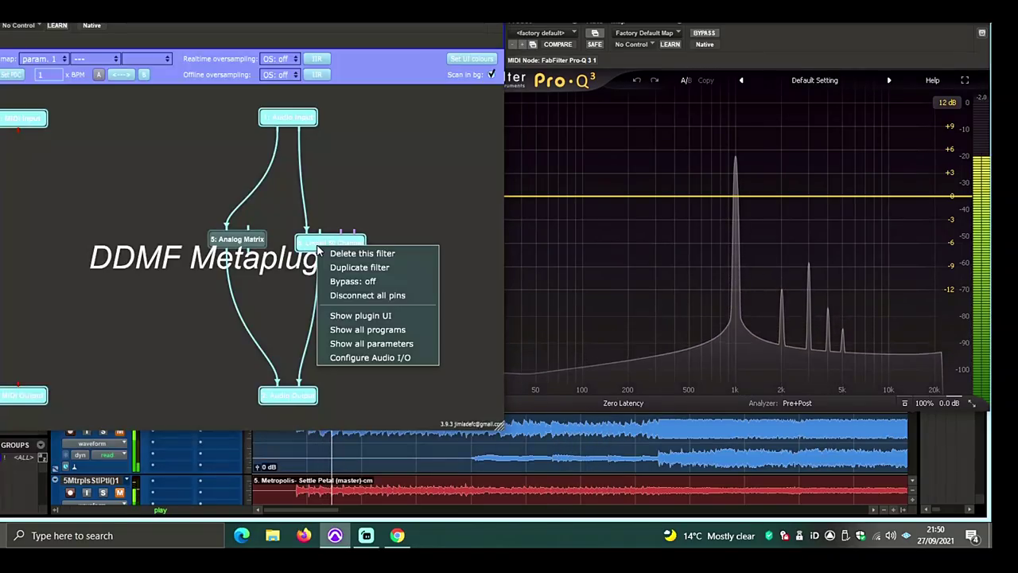
Bypass the Lindell 50 Channel node and re-enable the Analog Matrix node
right_click(318, 246)
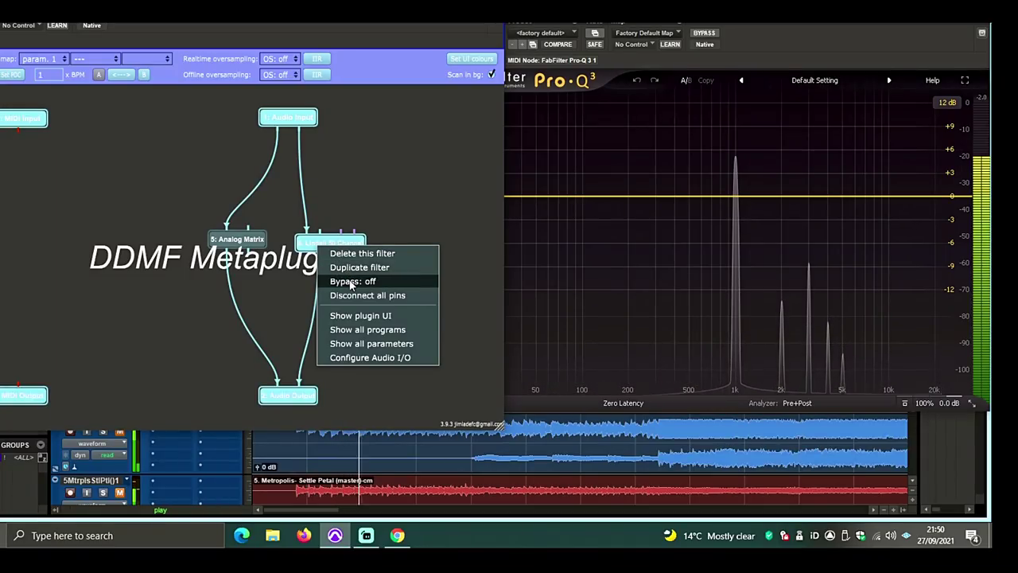
left_click(350, 281)
right_click(238, 241)
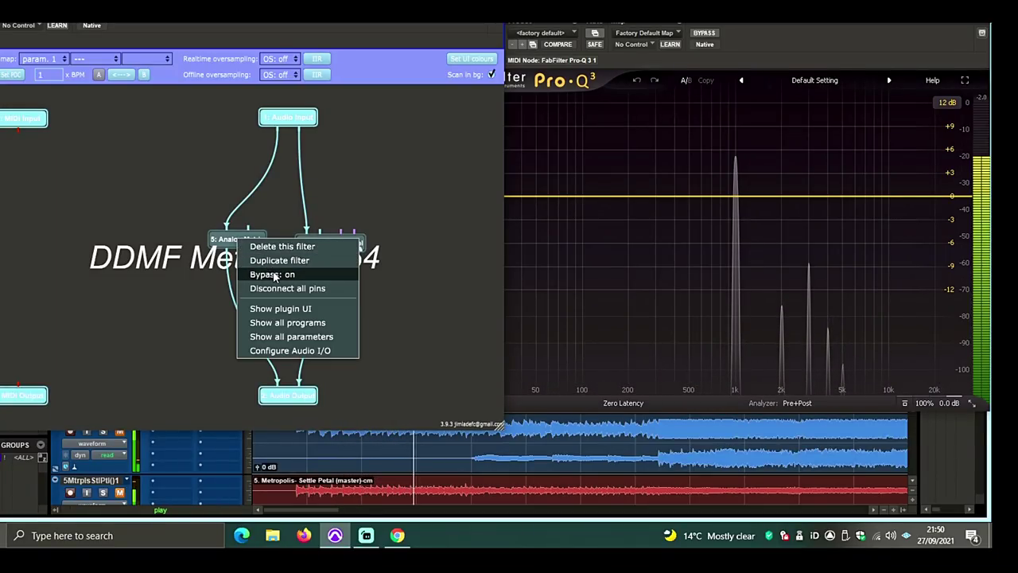
left_click(271, 274)
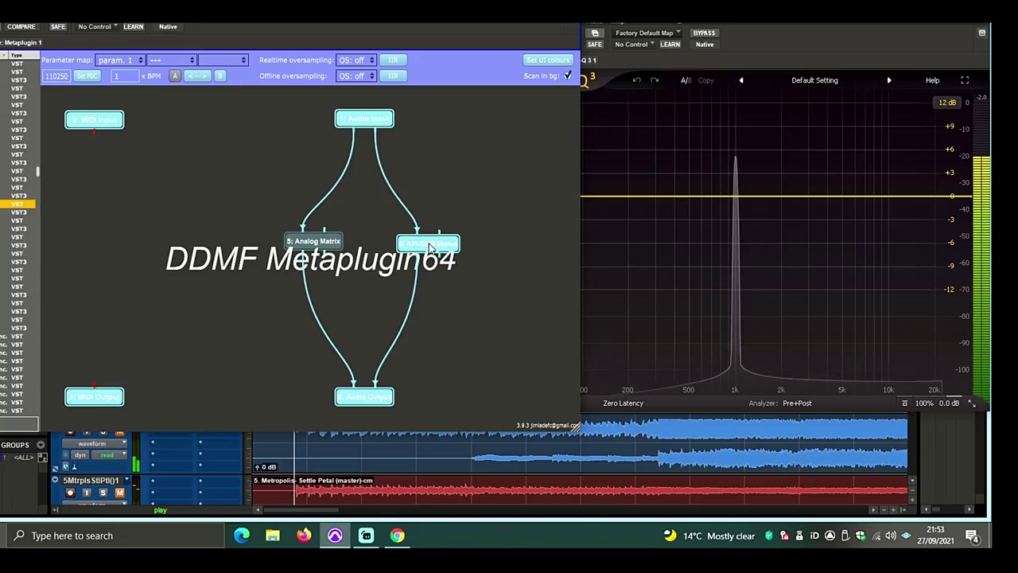
Turn the API-550B Stereo node's Output knob down to 2.0 and close its editor
double_click(430, 244)
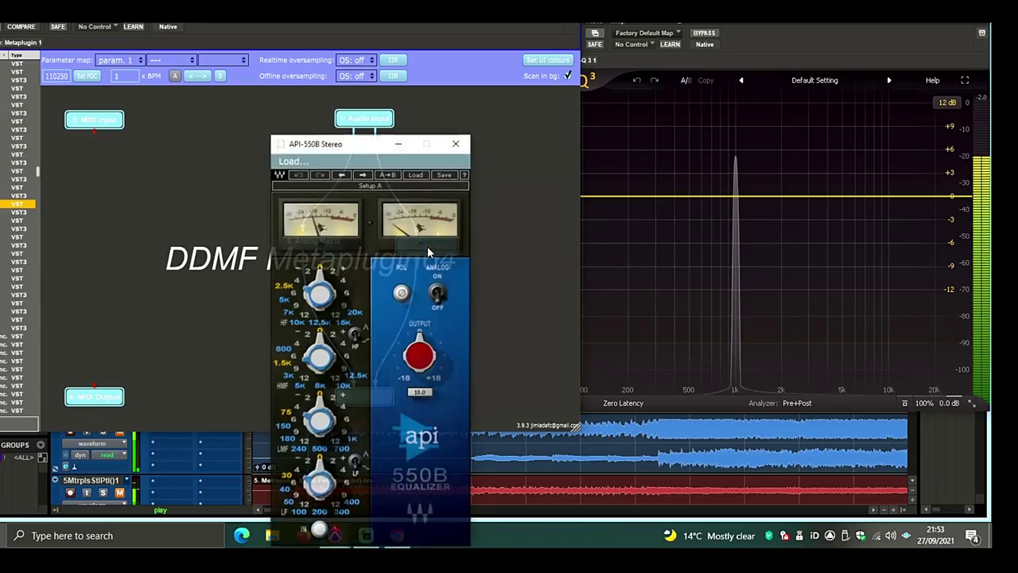
left_click_drag(367, 144, 358, 51)
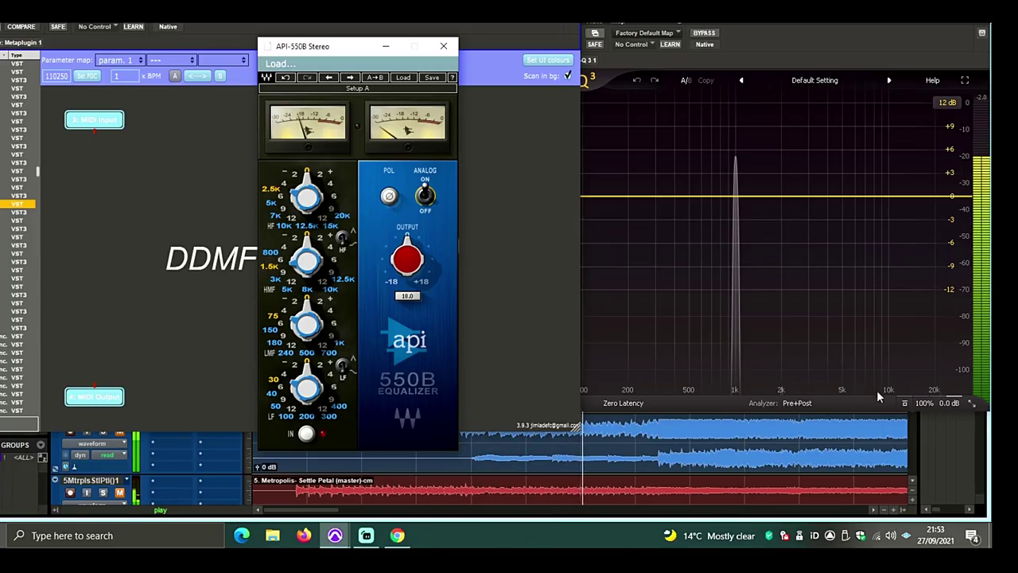
left_click_drag(407, 256, 409, 237)
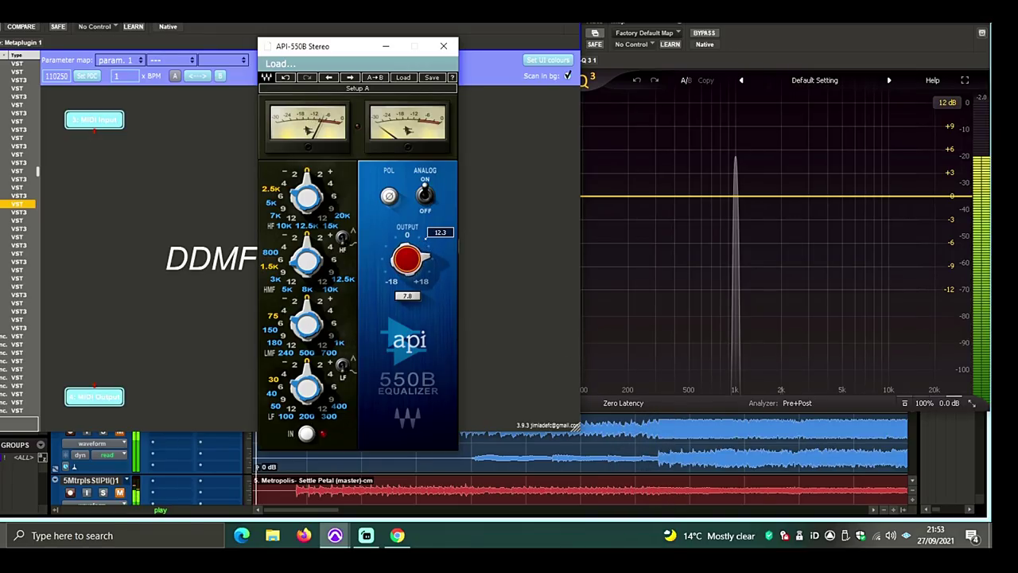
left_click(406, 256)
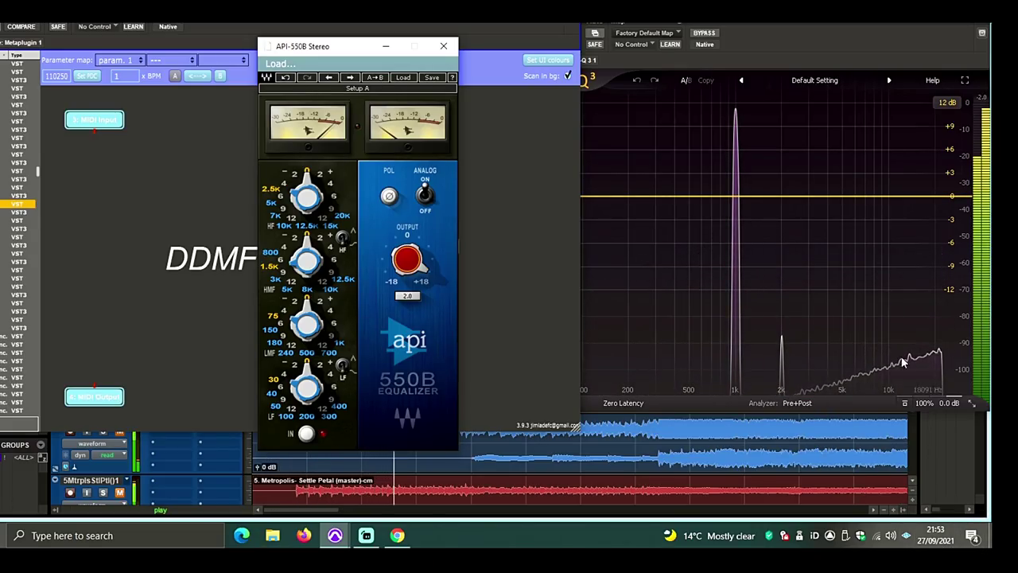
left_click(443, 46)
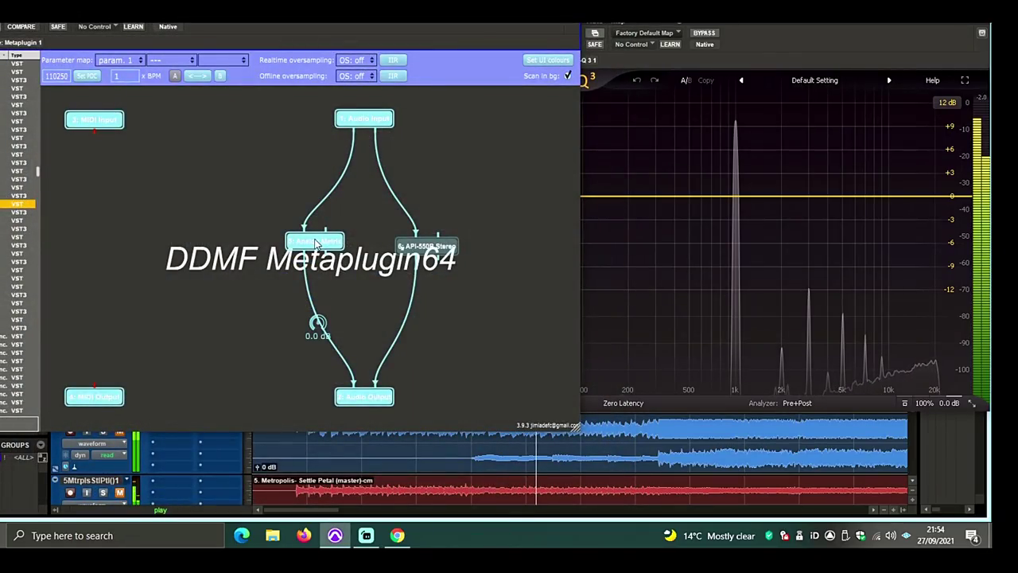
Bypass the Analog Matrix insert and re-enable the API-550B insert
right_click(316, 243)
left_click(342, 276)
right_click(420, 243)
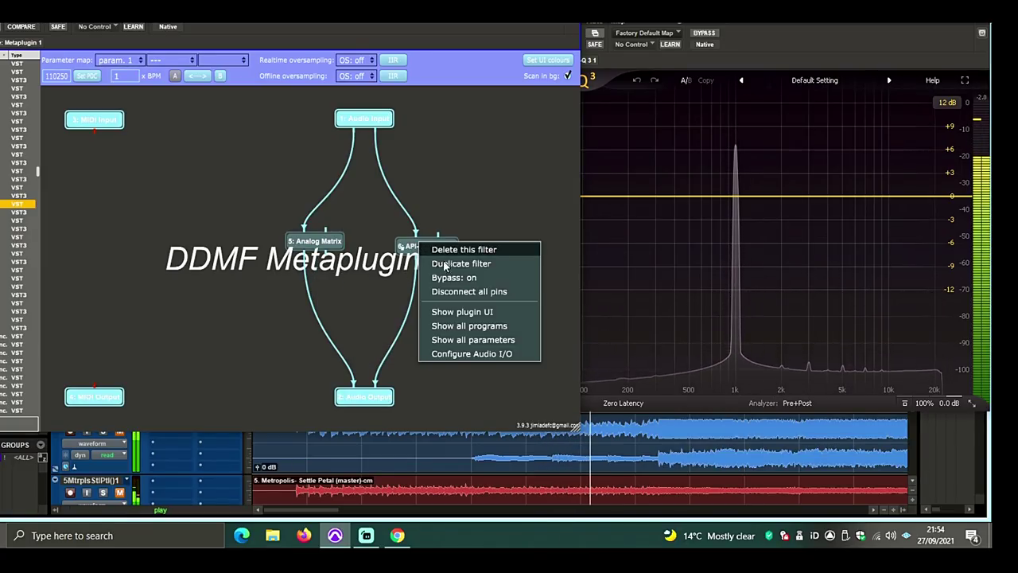
left_click(441, 277)
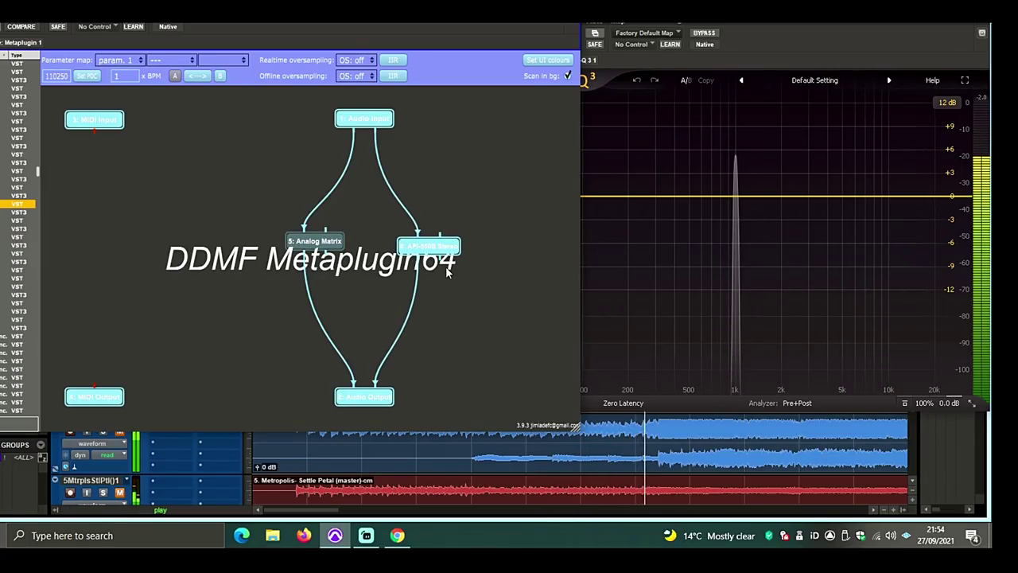
Set the API-550B Stereo output back to 18.0 in its editor
double_click(440, 252)
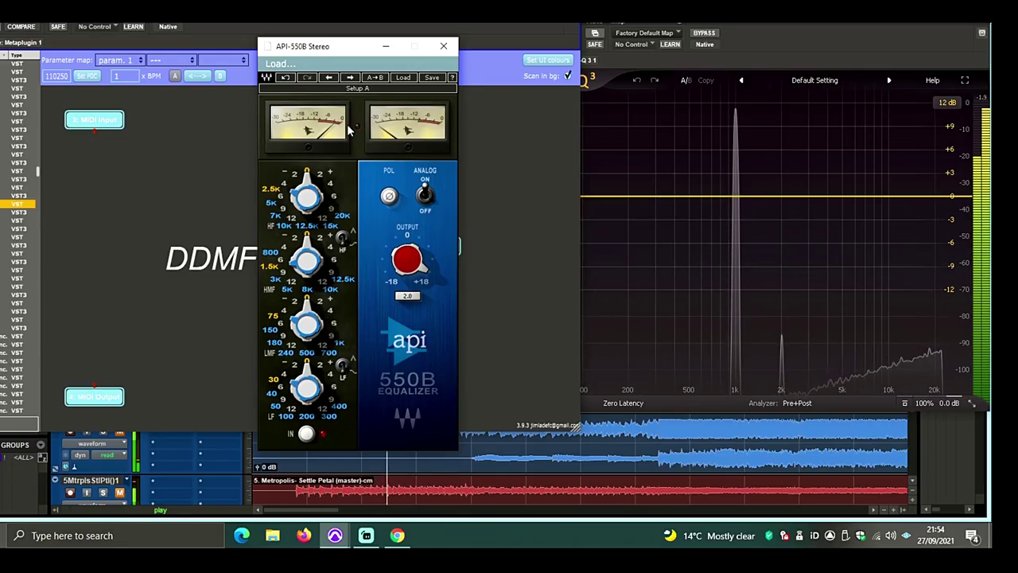
mouse_move(406, 258)
left_mouse_down()
mouse_move(407, 275)
mouse_move(406, 259)
left_mouse_up()
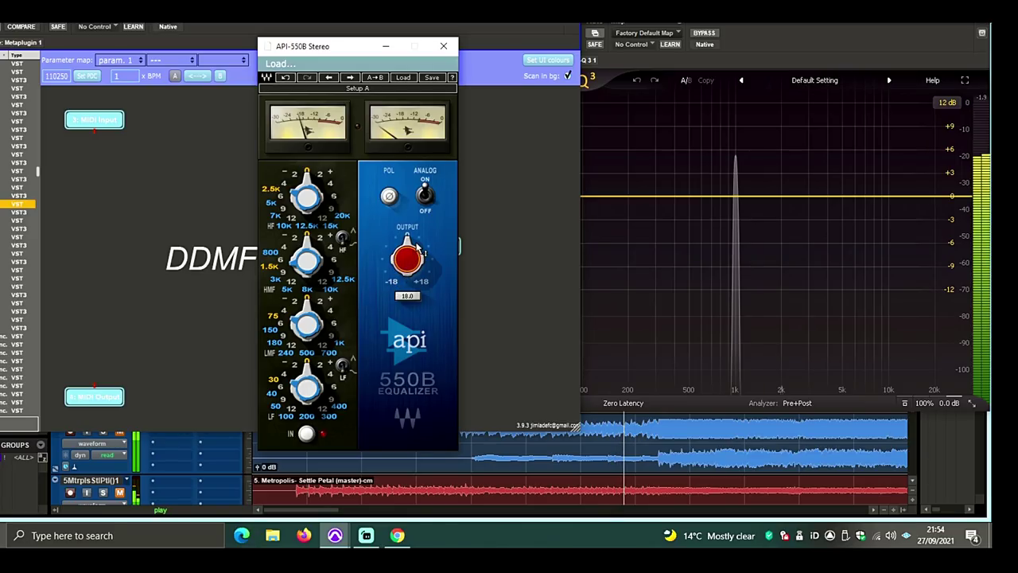
left_click_drag(412, 261, 411, 259)
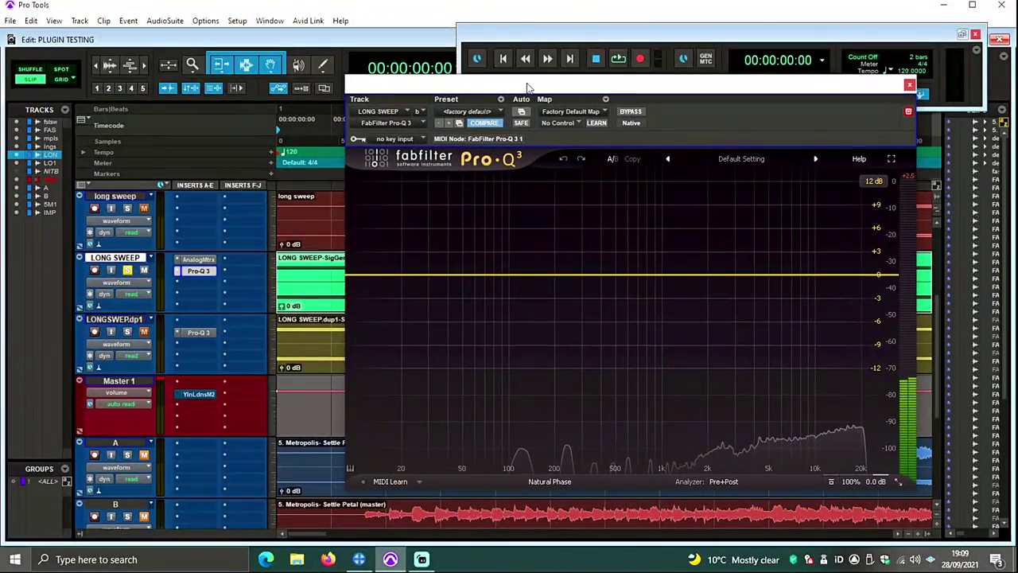
Start playback and open the Analog Matrix window on LONG SWEEP, moving it aside
left_click(617, 59)
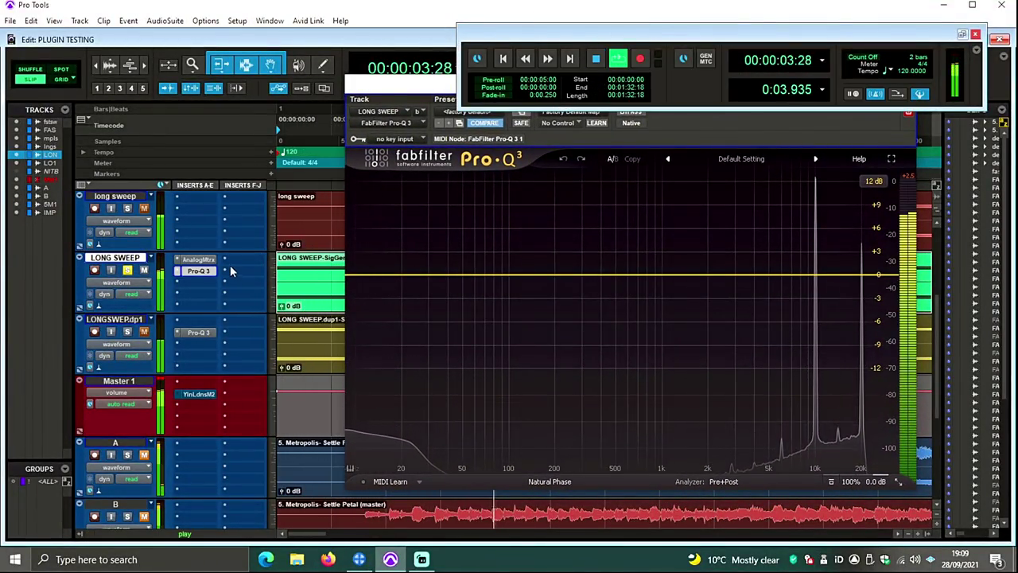
left_click(199, 260)
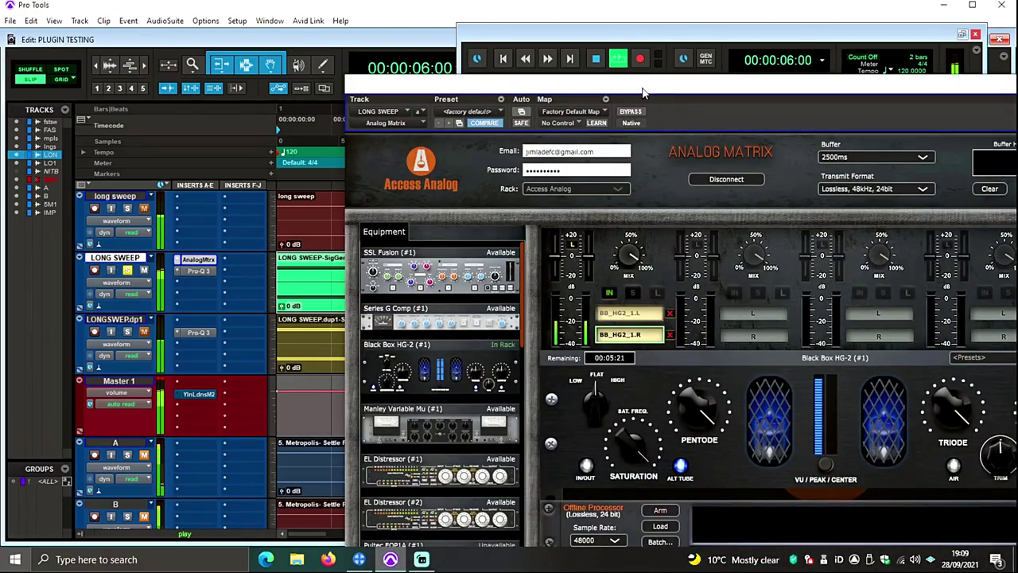
left_click_drag(644, 93, 446, 18)
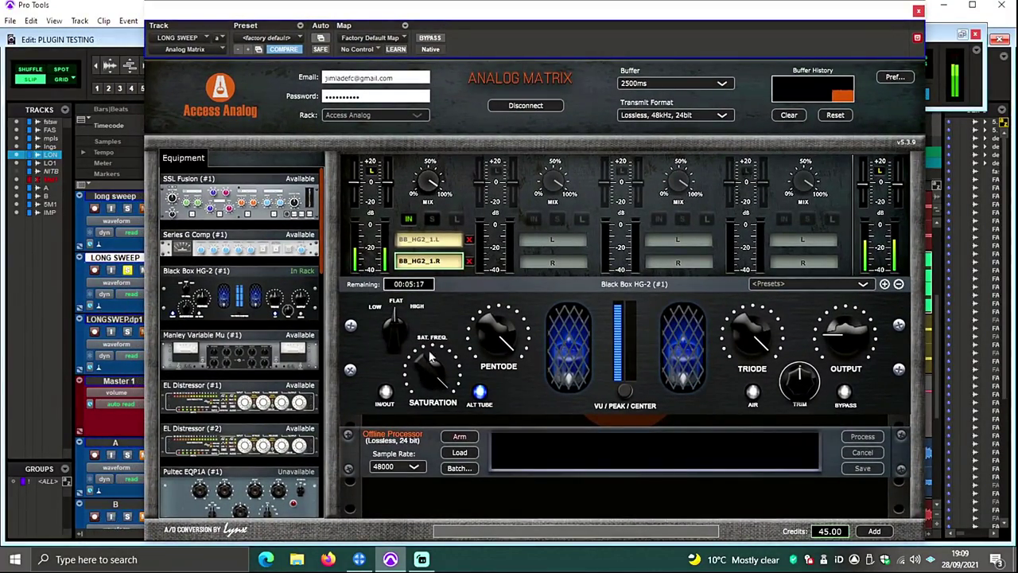
left_click_drag(455, 22, 583, 24)
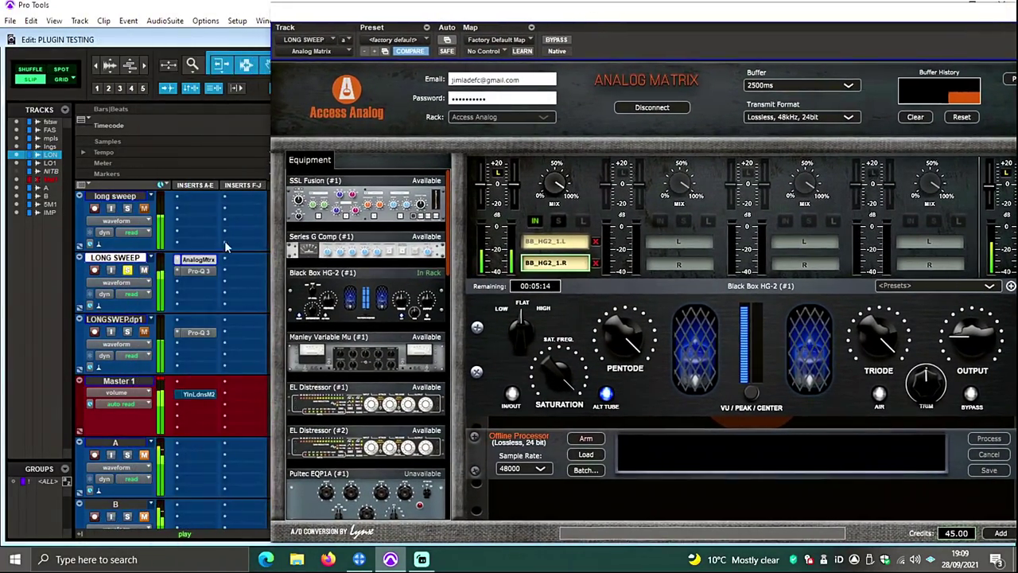
Open the Pro-Q 3 analyzer on LONG SWEEP, then bring the Analog Matrix rack back to front
left_click(197, 272)
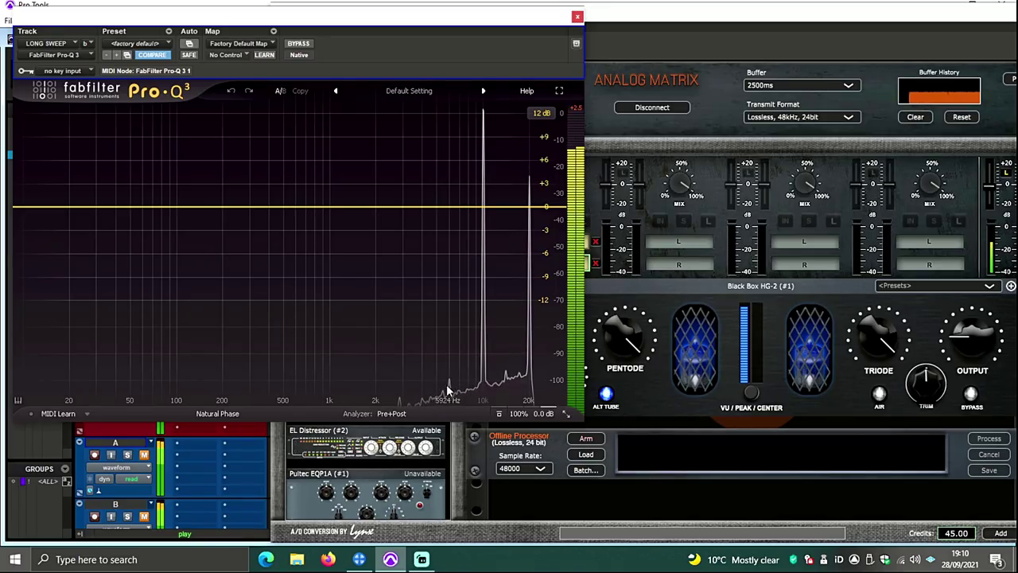
mouse_move(443, 393)
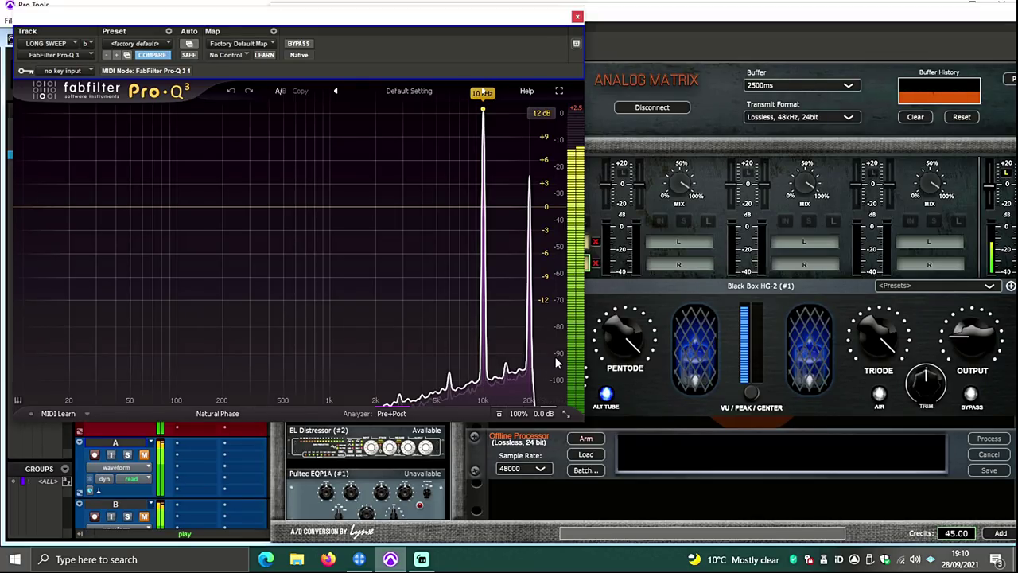
left_click(704, 73)
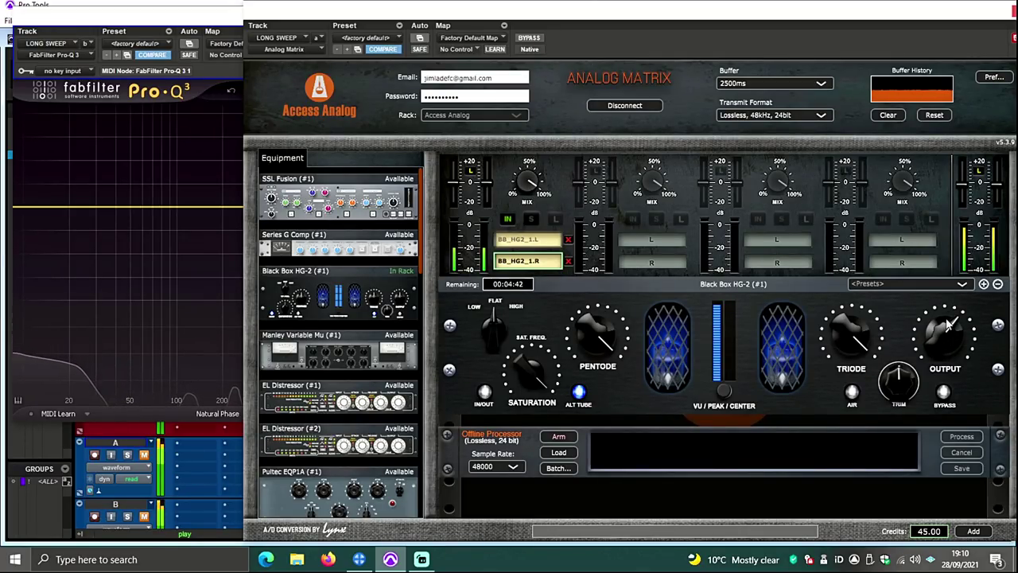
Drag the Pro-Q 3 window left and shift the Analog Matrix rack until both windows overlap partly
left_click_drag(143, 18, 84, 18)
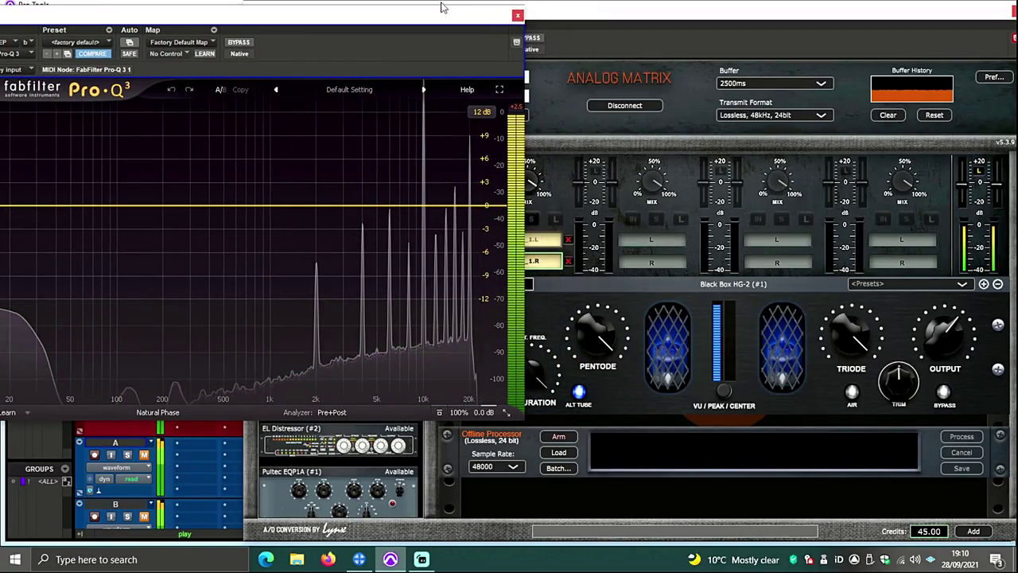
left_click_drag(443, 8, 397, 16)
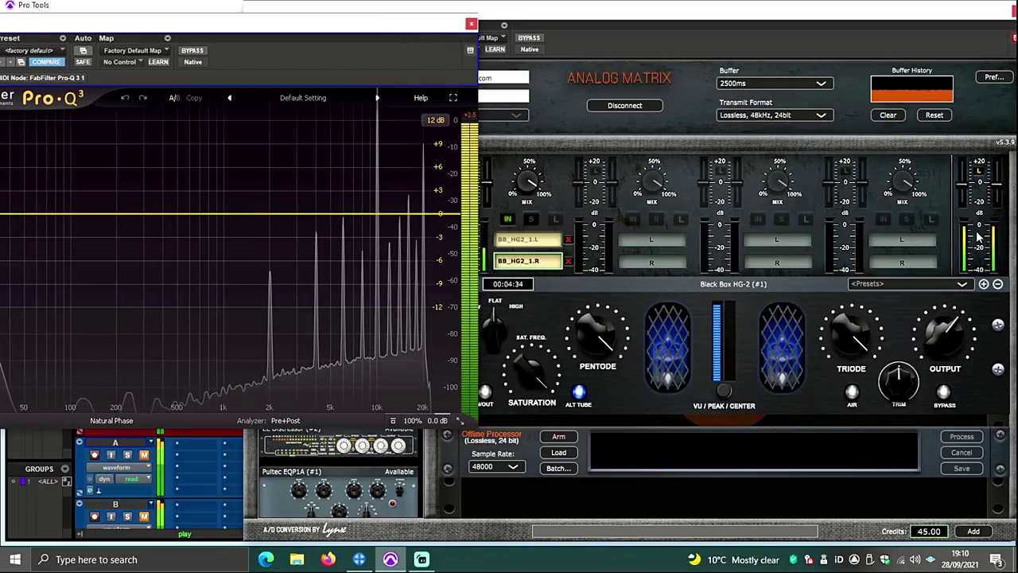
left_click(980, 237)
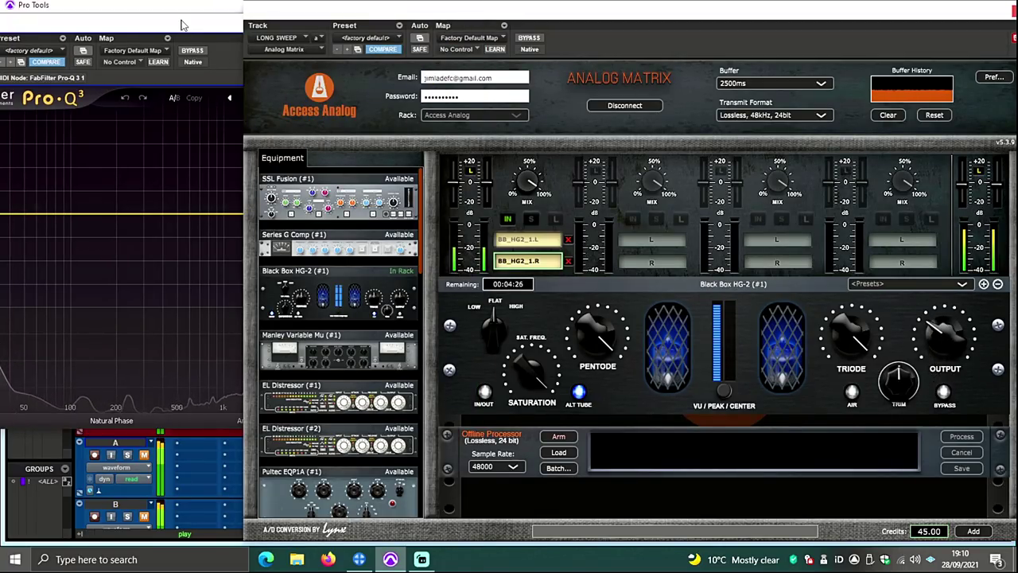
left_click_drag(181, 26, 154, 24)
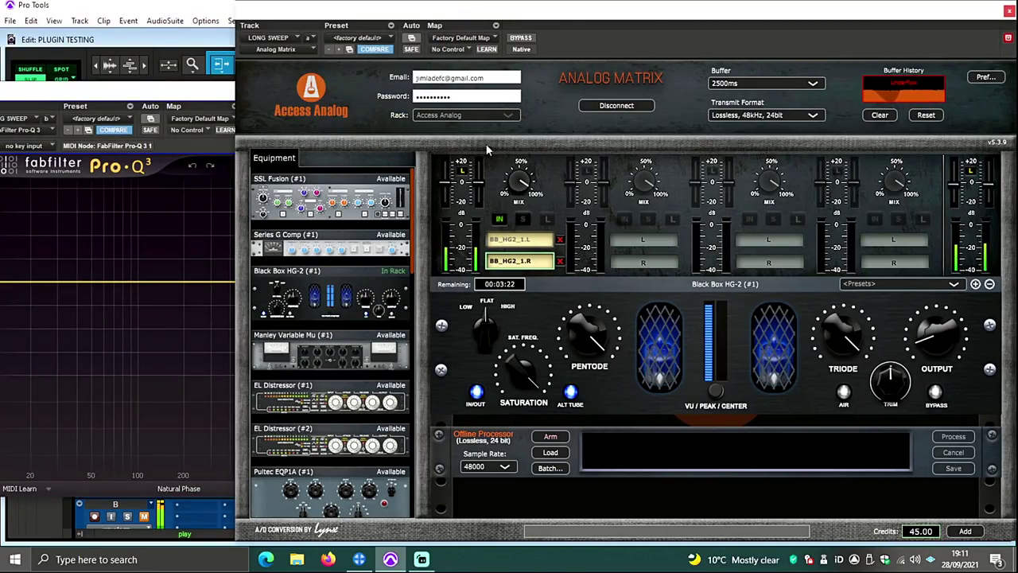
left_click_drag(499, 20, 736, 24)
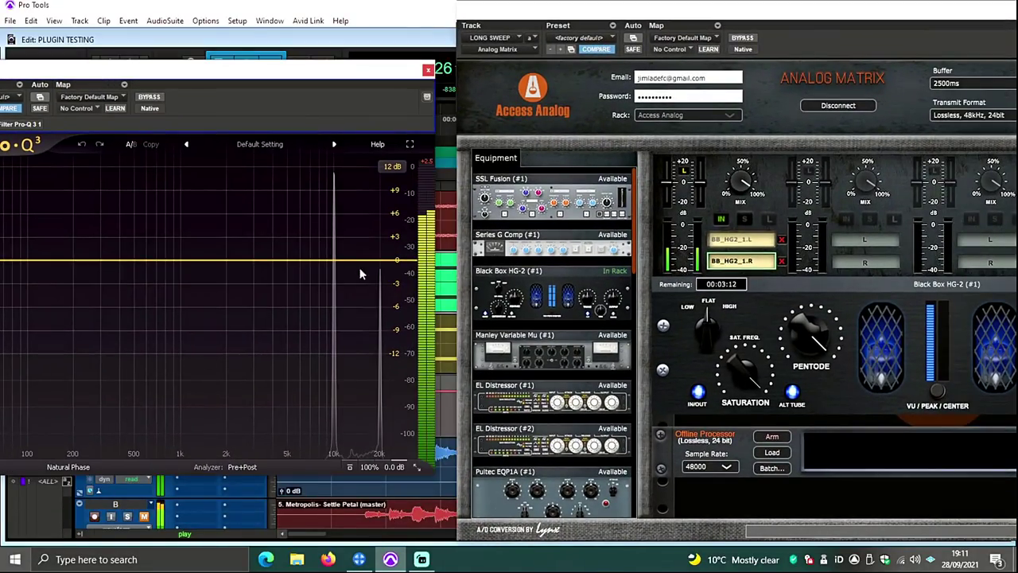
left_click_drag(792, 17, 539, 17)
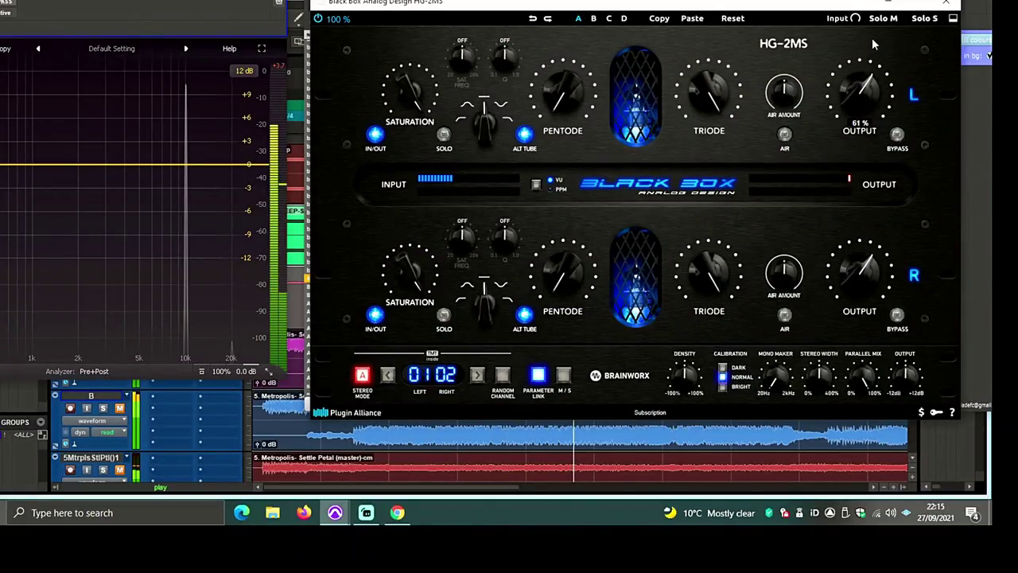
Turn the linked HG-2MS outputs down from 48 % to 29 % and push pentode drive past 59 %
left_click_drag(872, 45, 853, 65)
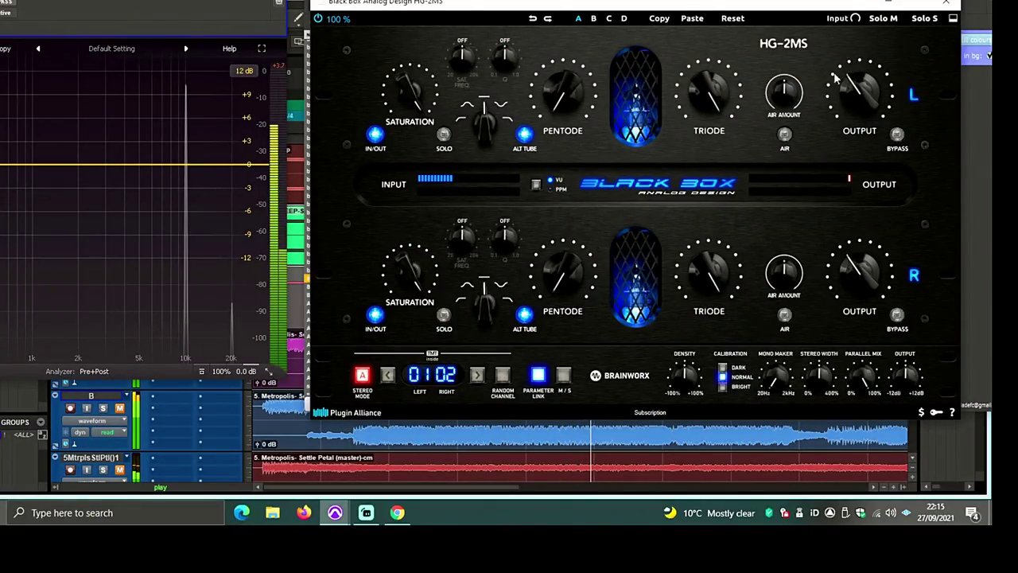
left_click_drag(586, 97, 574, 41)
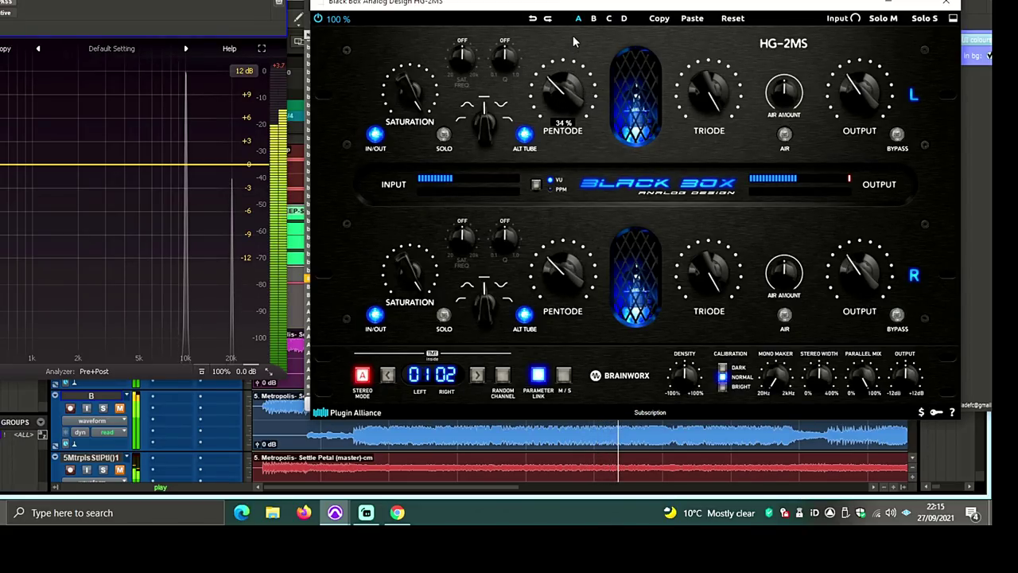
left_click_drag(574, 41, 587, 2)
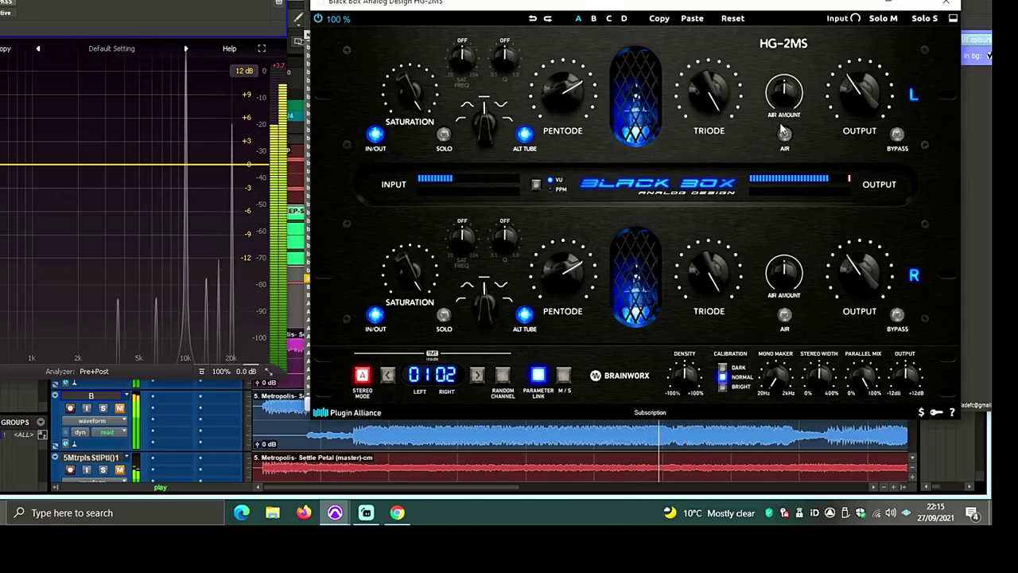
left_click_drag(851, 94, 847, 111)
left_click_drag(557, 115, 556, 102)
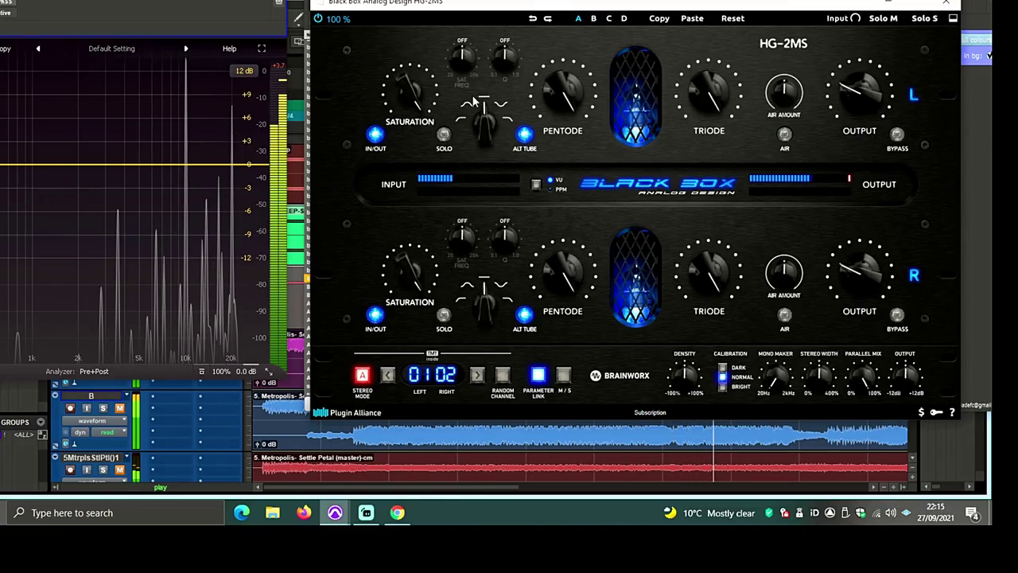
mouse_move(408, 87)
scroll(407, 88, "up", 3)
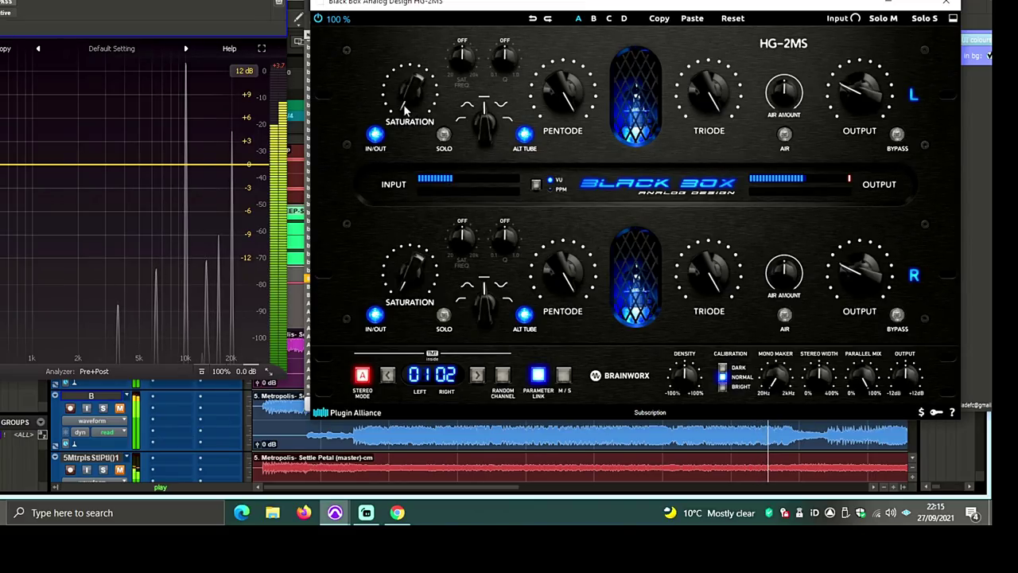
scroll(405, 94, "down", 3)
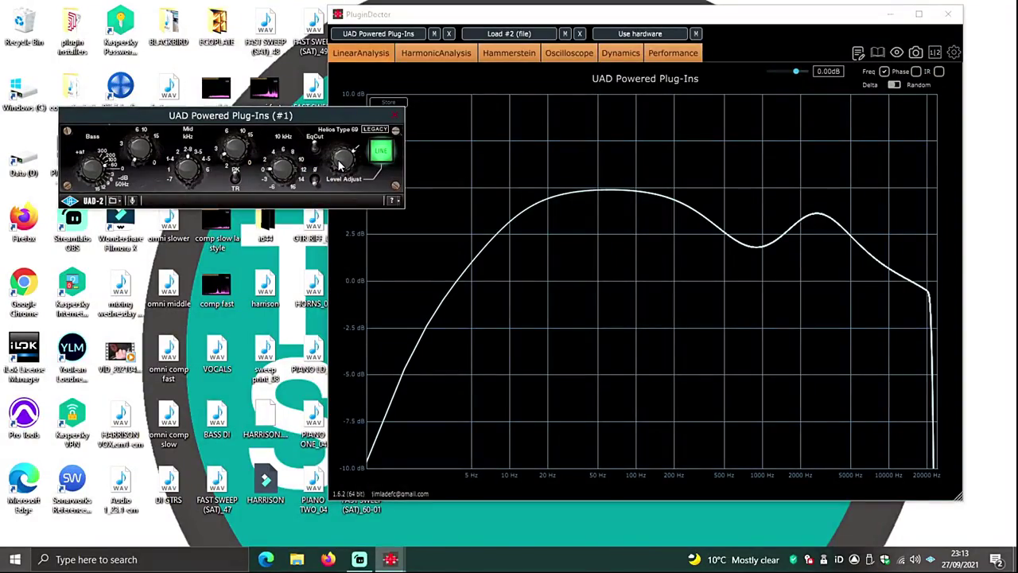
Raise the Helios Level Adjust and view the 999.8 Hz tone's harmonic analysis
mouse_move(342, 159)
left_mouse_down()
mouse_move(350, 142)
mouse_move(334, 163)
mouse_move(333, 199)
mouse_move(342, 168)
left_mouse_up()
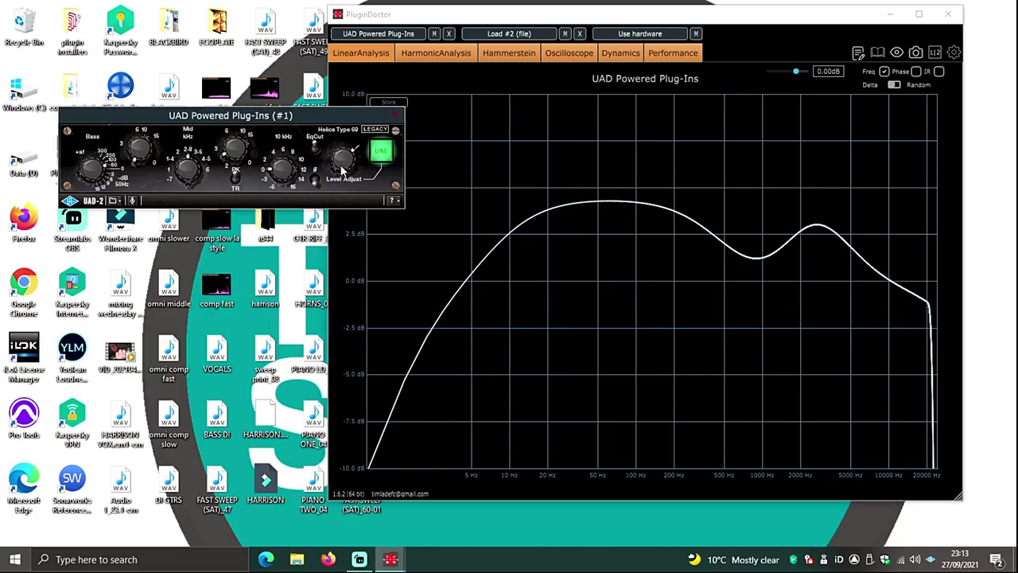
left_click(437, 62)
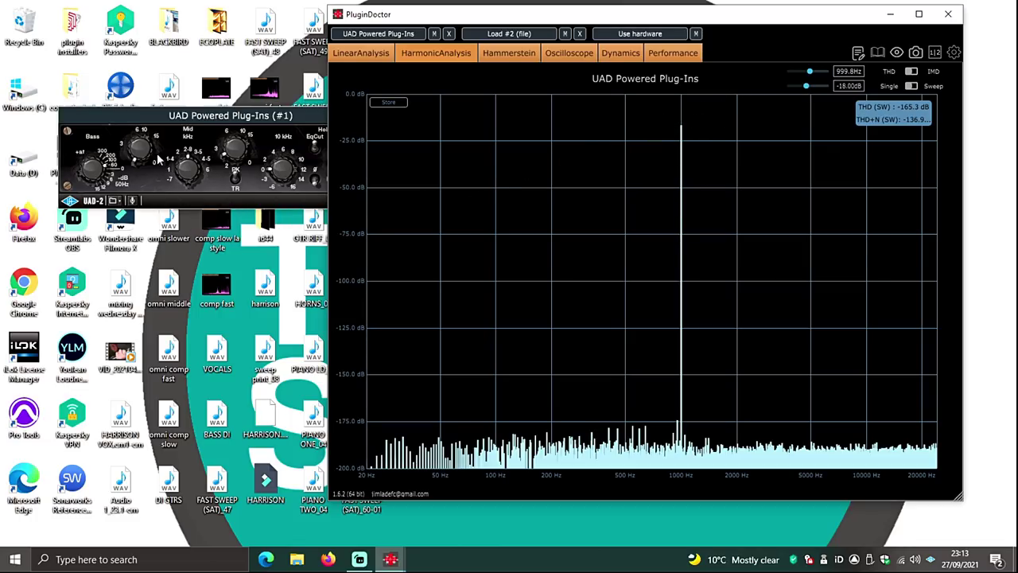
Close the first Helios editor and open the slot 2 Helios Type 69 editor
left_click_drag(203, 119, 173, 117)
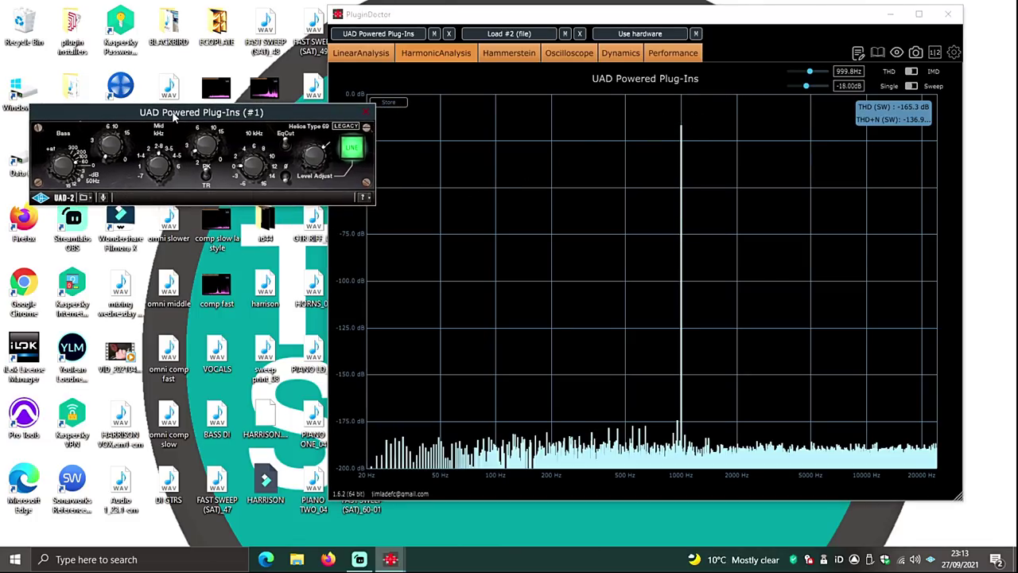
left_click(365, 114)
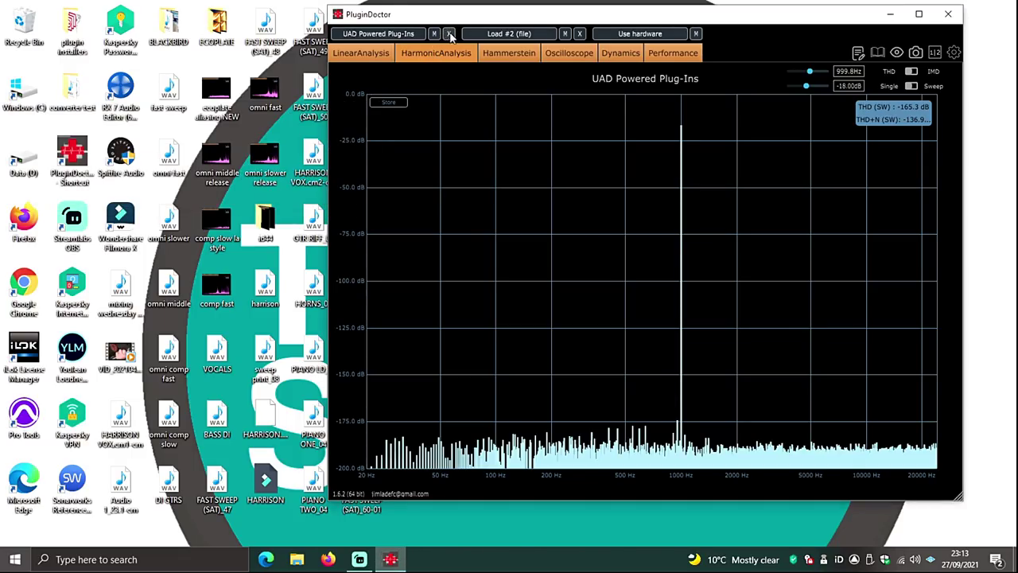
left_click(878, 52)
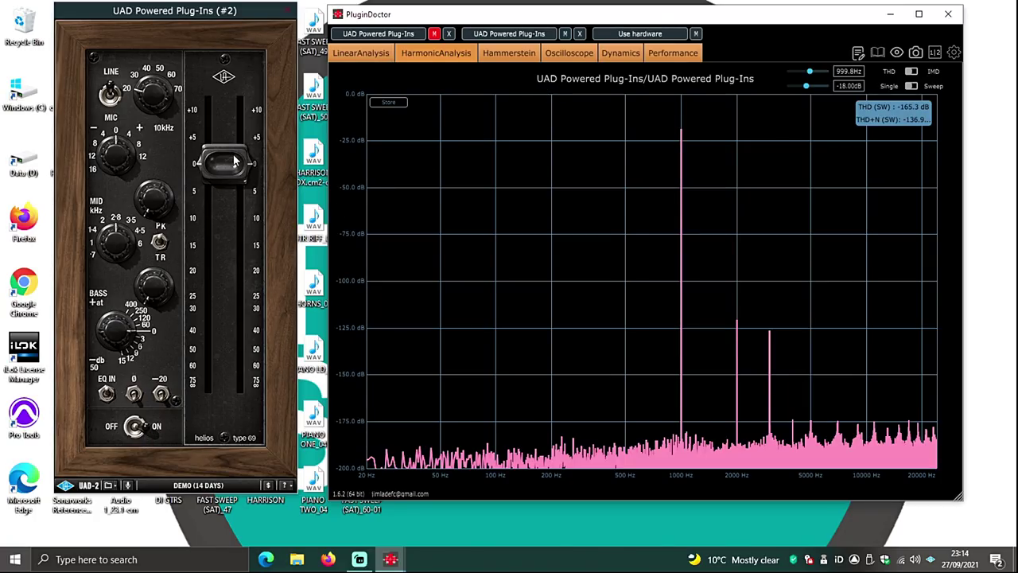
Flip the Helios LINE/MIC switch and set the test tone frequency to 9999 Hz
left_click(108, 95)
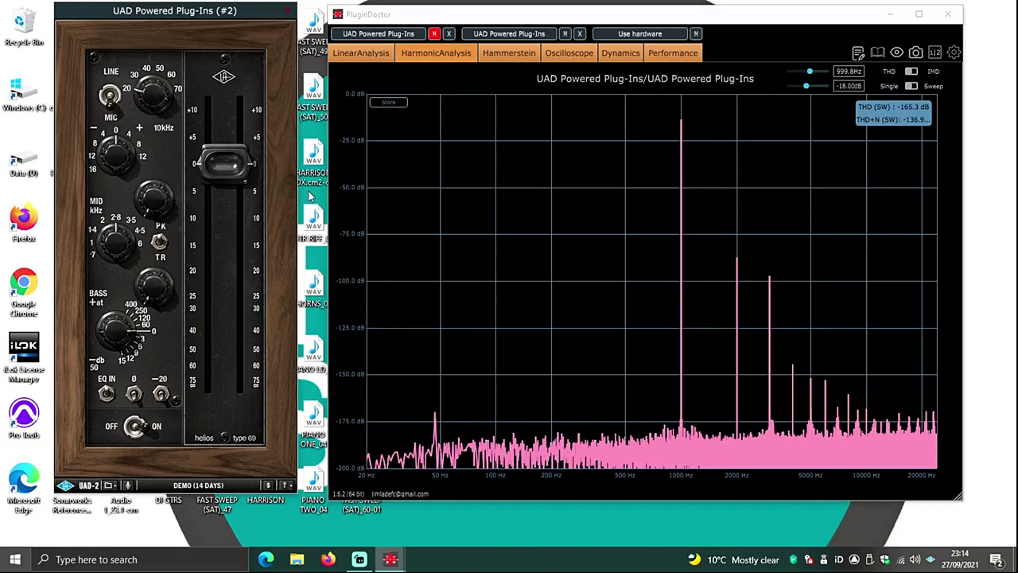
left_click(846, 73)
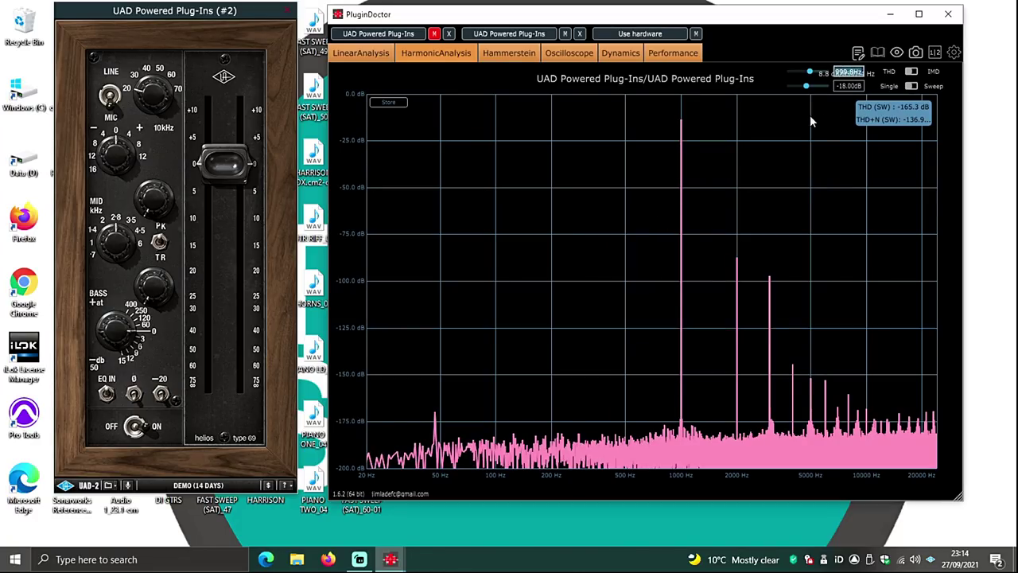
type("9999")
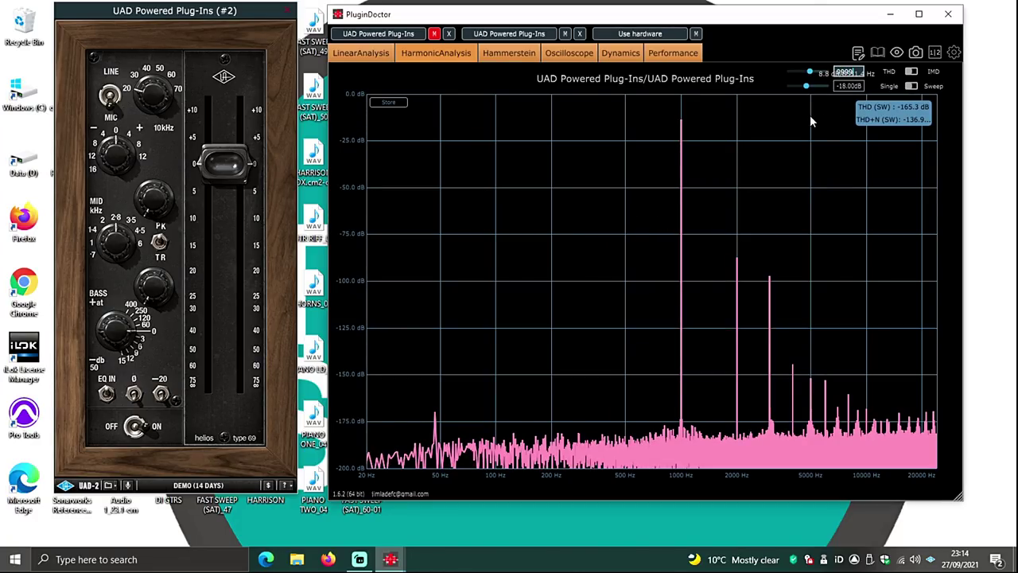
key("Return")
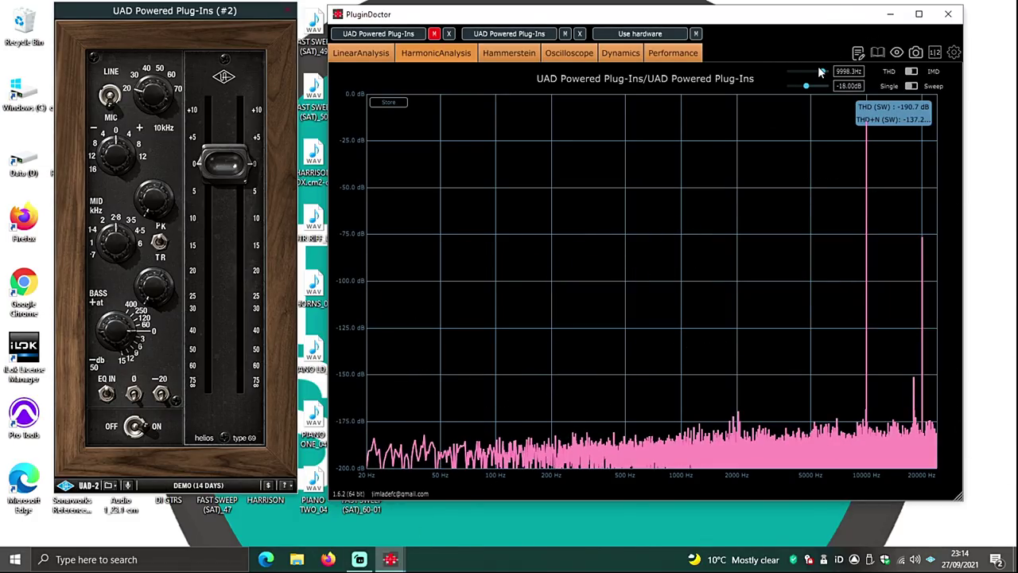
left_click(150, 93)
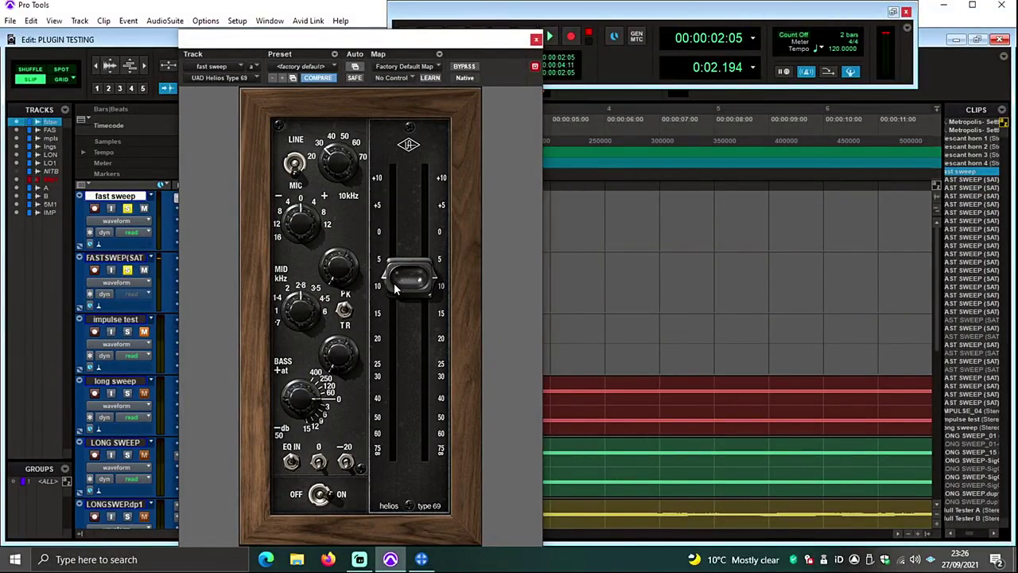
Raise the Helios output from the 5 mark toward 0 dB and close its window
left_click_drag(395, 288, 400, 272)
left_click_drag(400, 271, 400, 242)
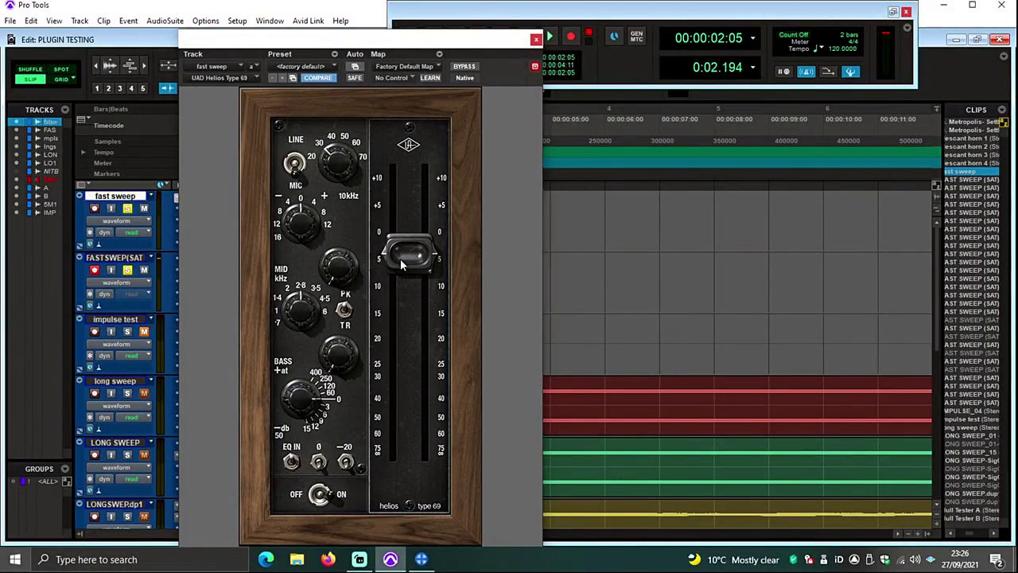
left_click(536, 39)
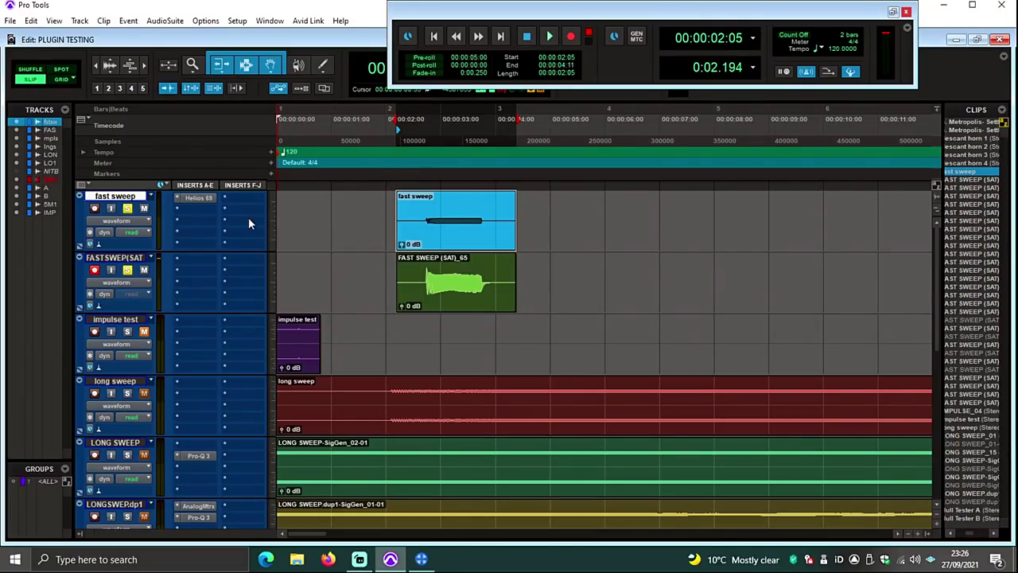
Record a fast sweep through the Helios onto the FAST SWEEP (SAT) track, then stop
left_click(570, 37)
left_click(549, 36)
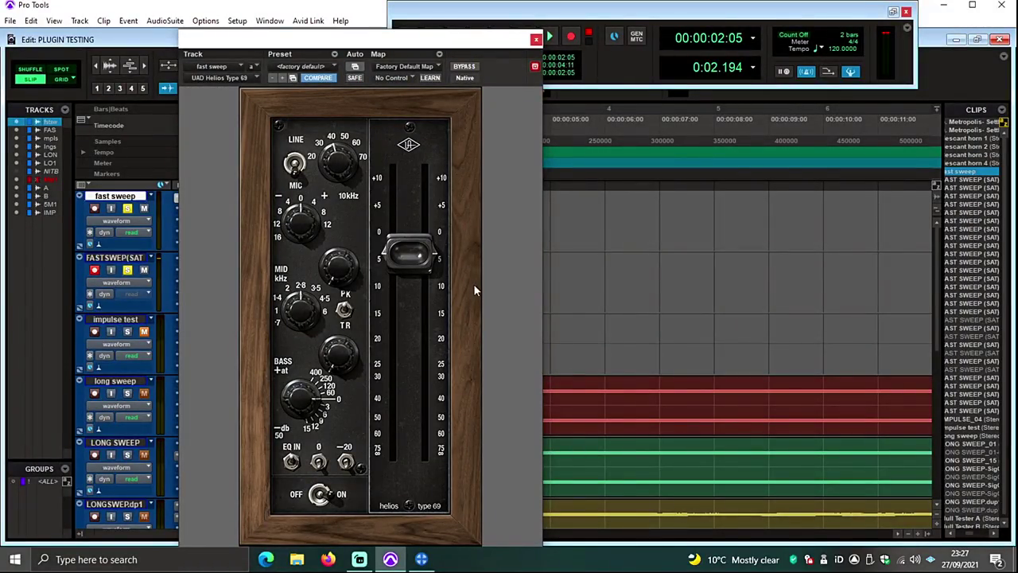
left_click(536, 40)
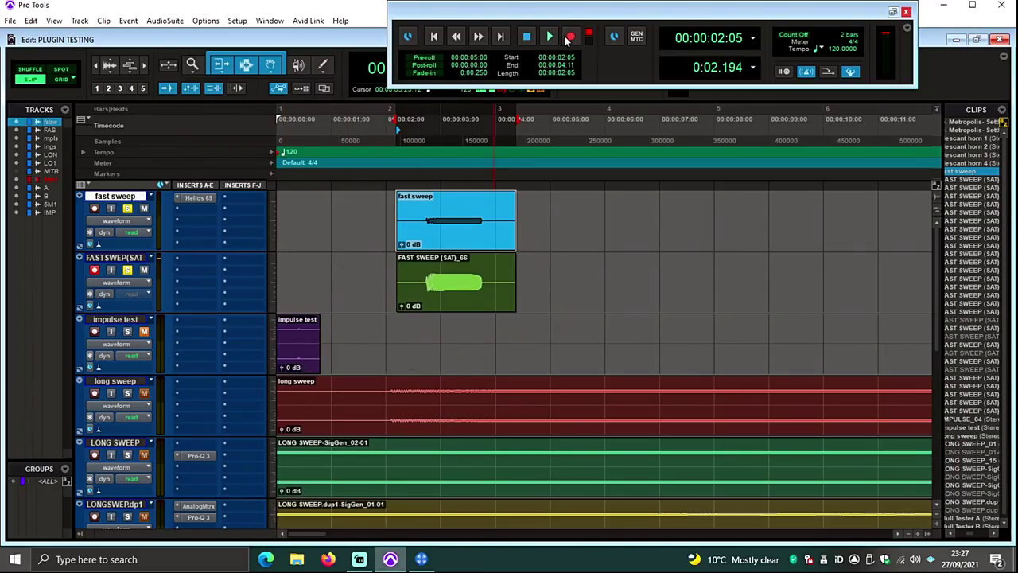
left_click(548, 38)
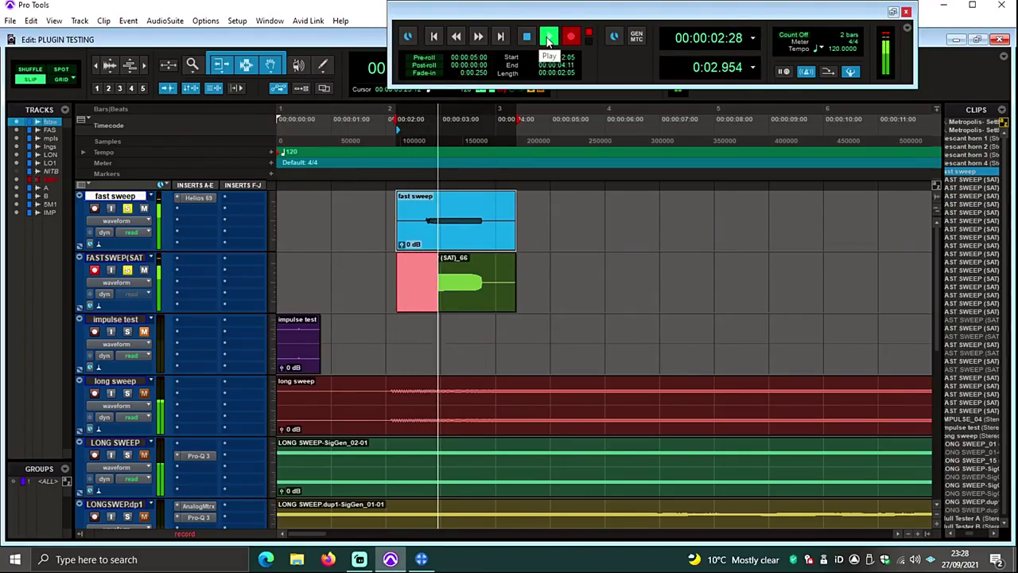
key("space")
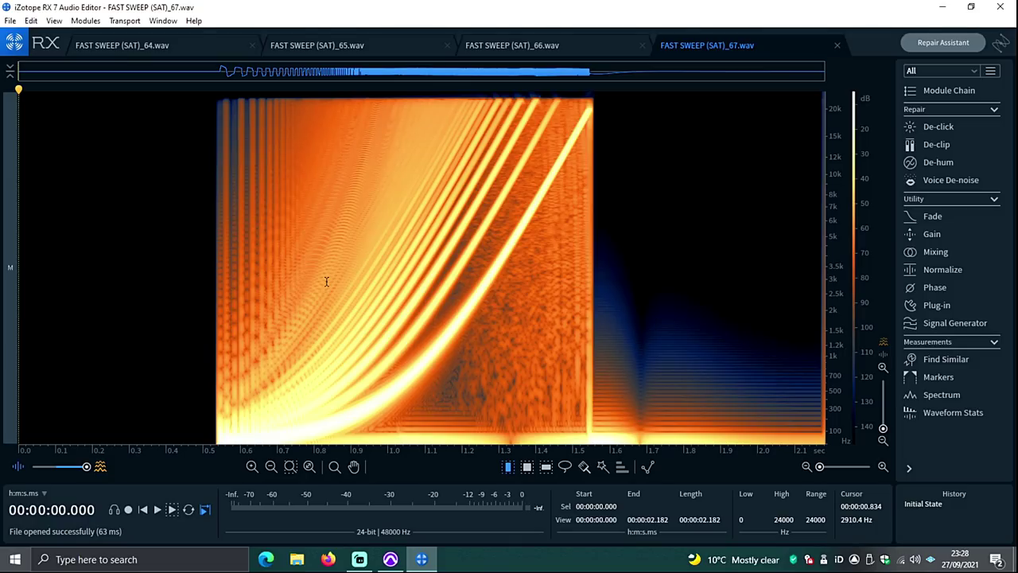
Switch between the FAST SWEEP (SAT)_66.wav and _67.wav spectrograms, ending on _67
left_click(551, 46)
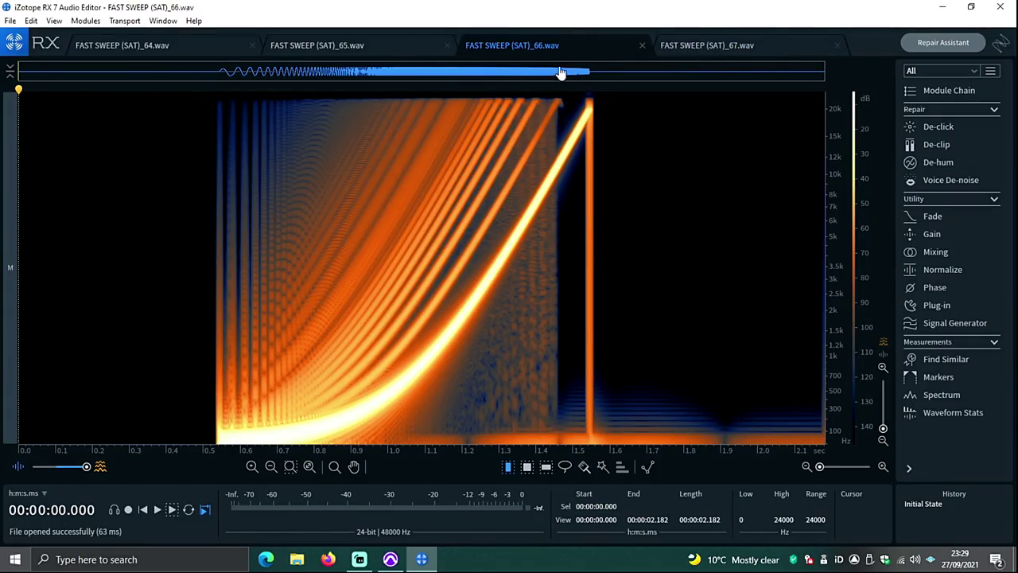
left_click(703, 47)
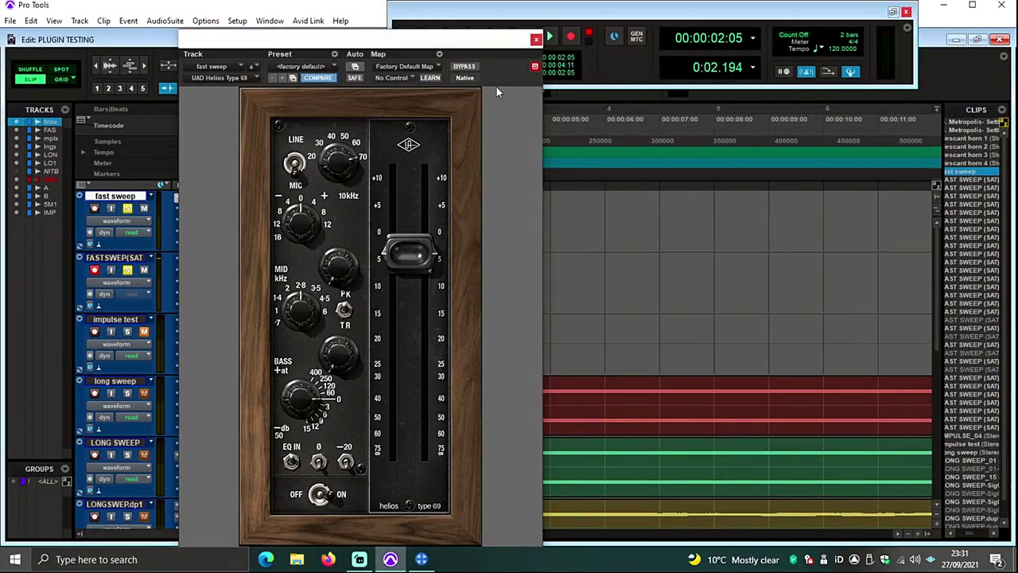
Close the Helios 69 window and record the FAST SWEEP (SAT)_69 pass
left_click(535, 39)
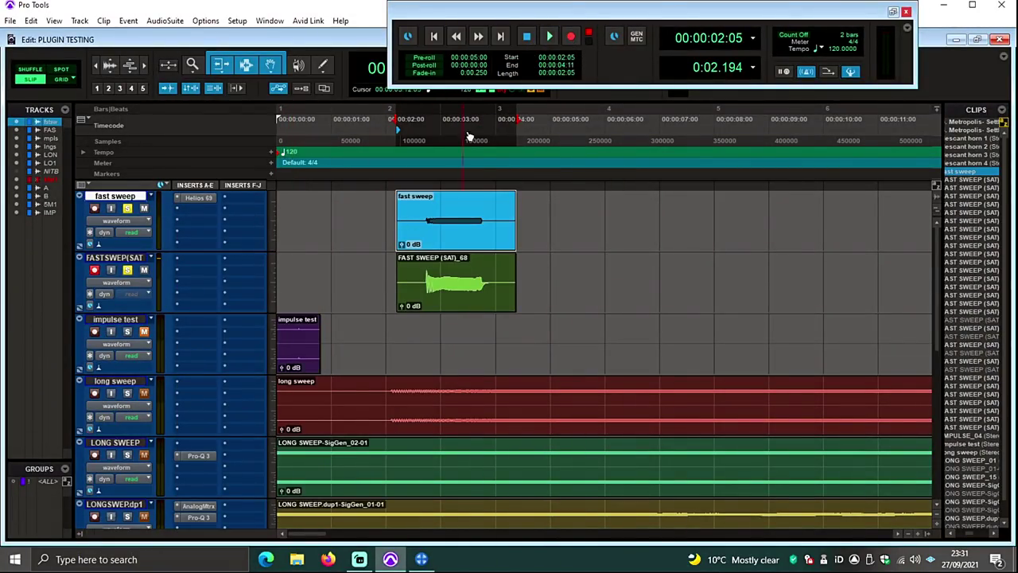
left_click(548, 36)
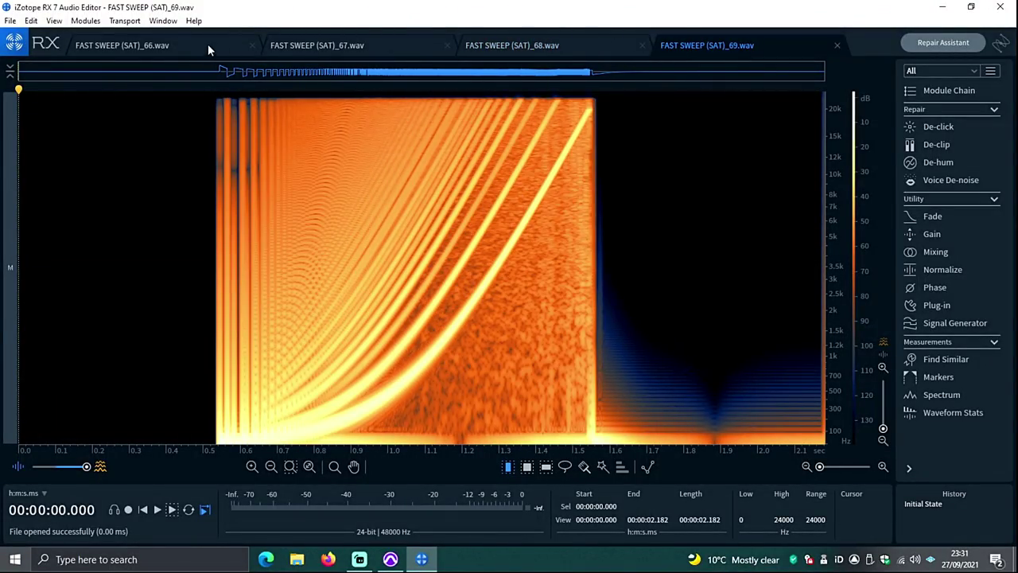
Cycle twice through the _66, _67, _68 and _69 sweep spectrograms, then return to Pro Tools
left_click(198, 44)
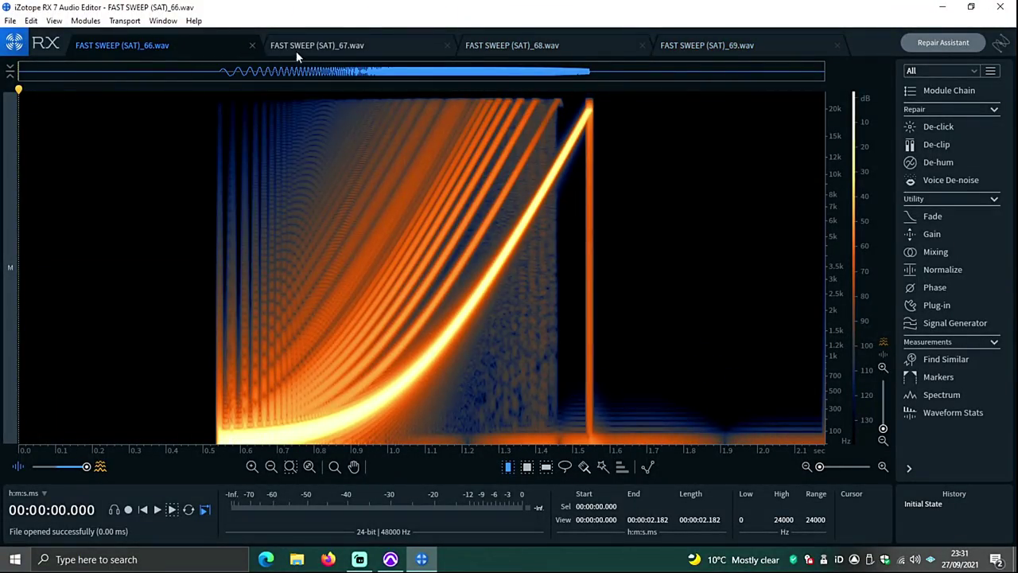
left_click(362, 46)
left_click(504, 45)
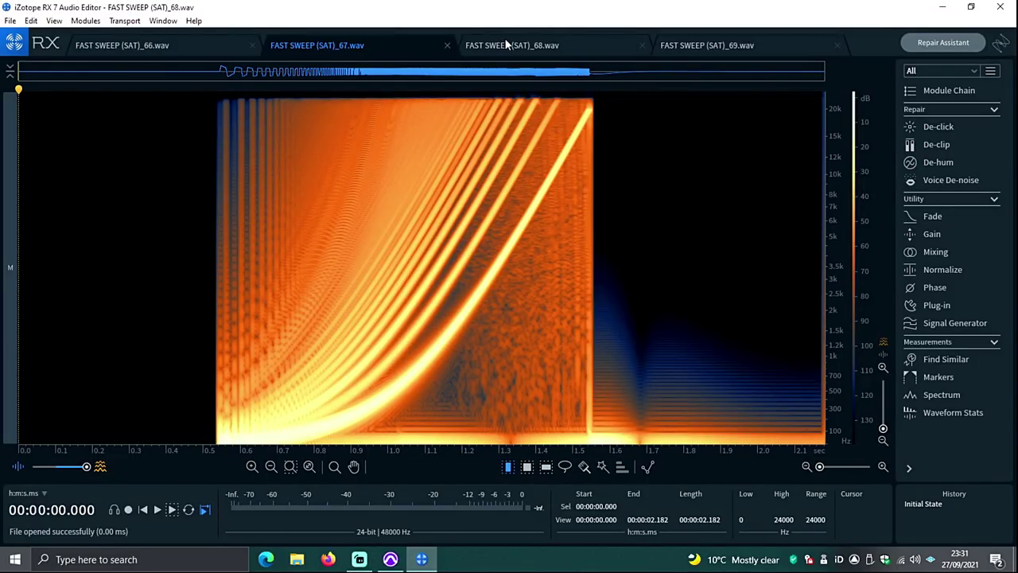
left_click(703, 45)
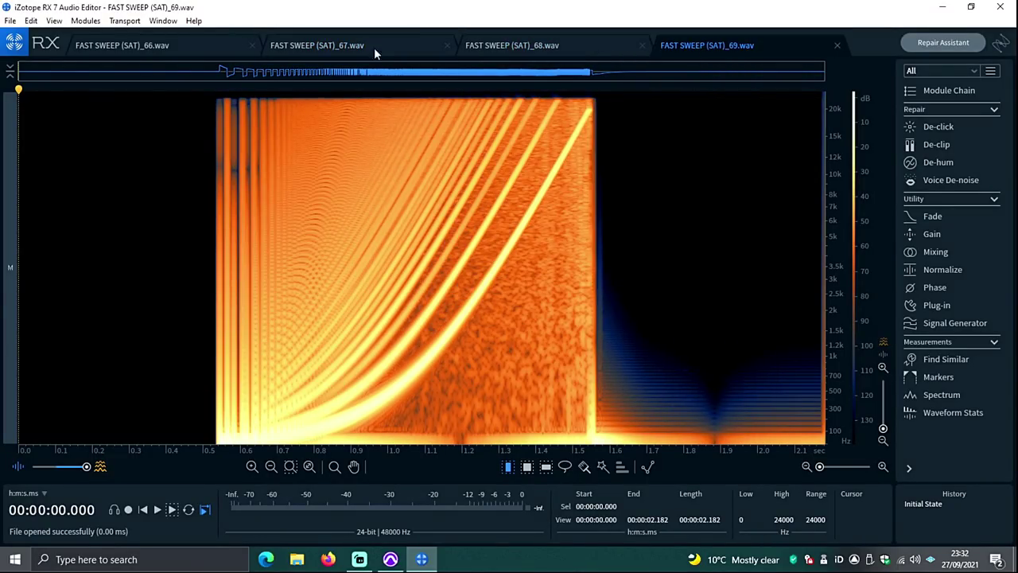
left_click(119, 40)
left_click(316, 47)
left_click(487, 46)
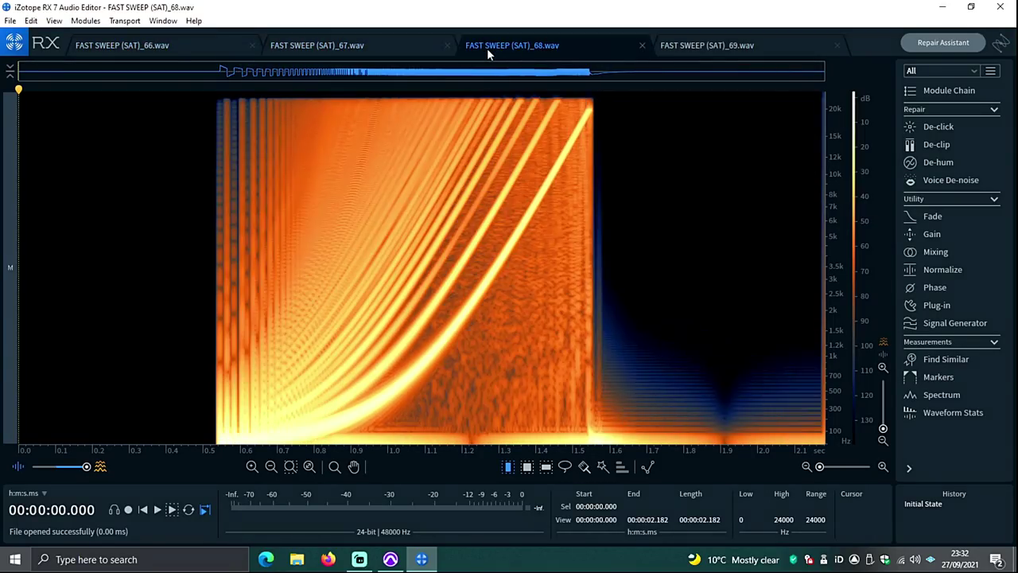
left_click(689, 49)
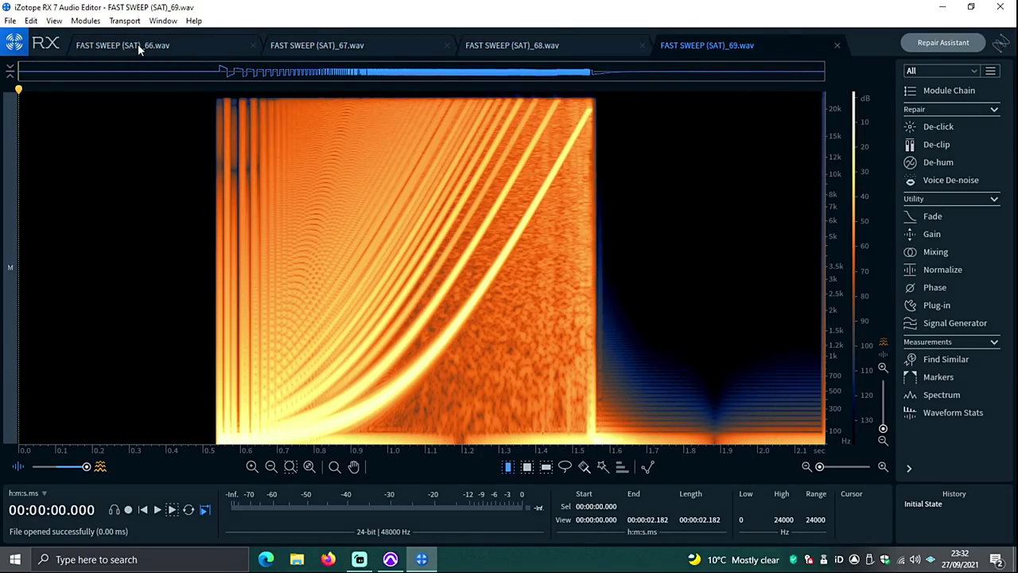
key("alt+Tab")
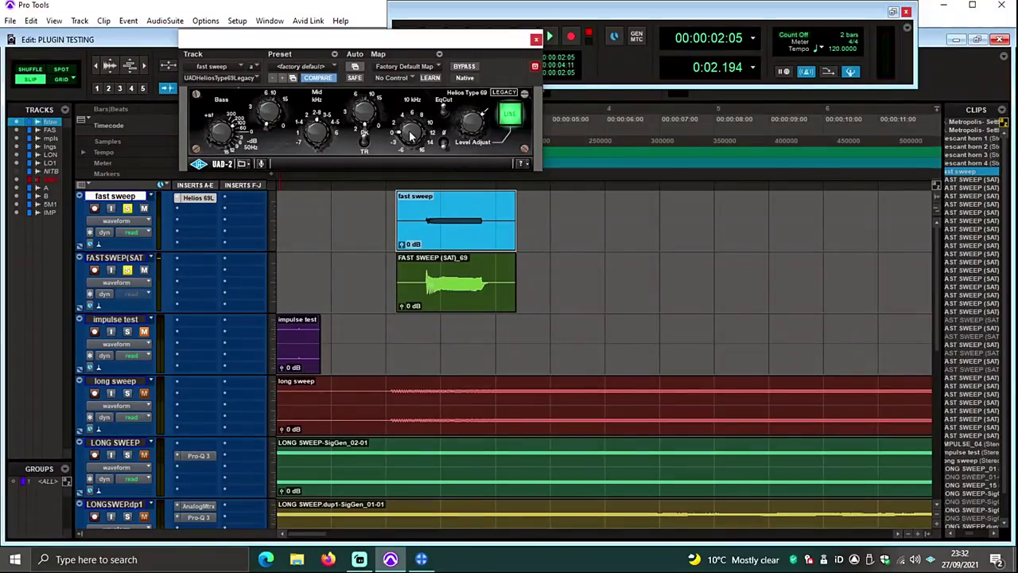
Close the Helios 69 Legacy window and record another fast sweep pass as take _70
left_click(535, 40)
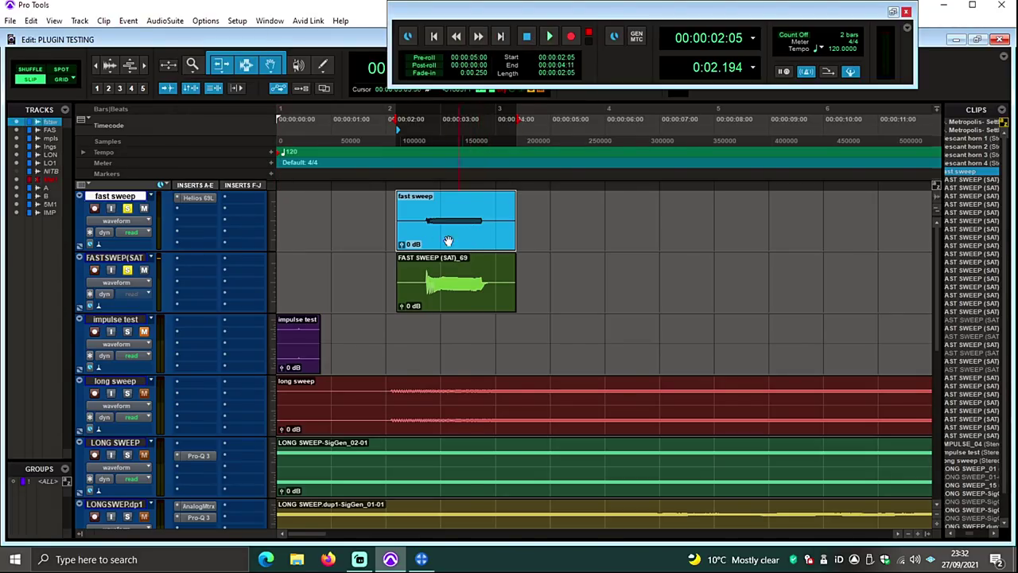
left_click(554, 38)
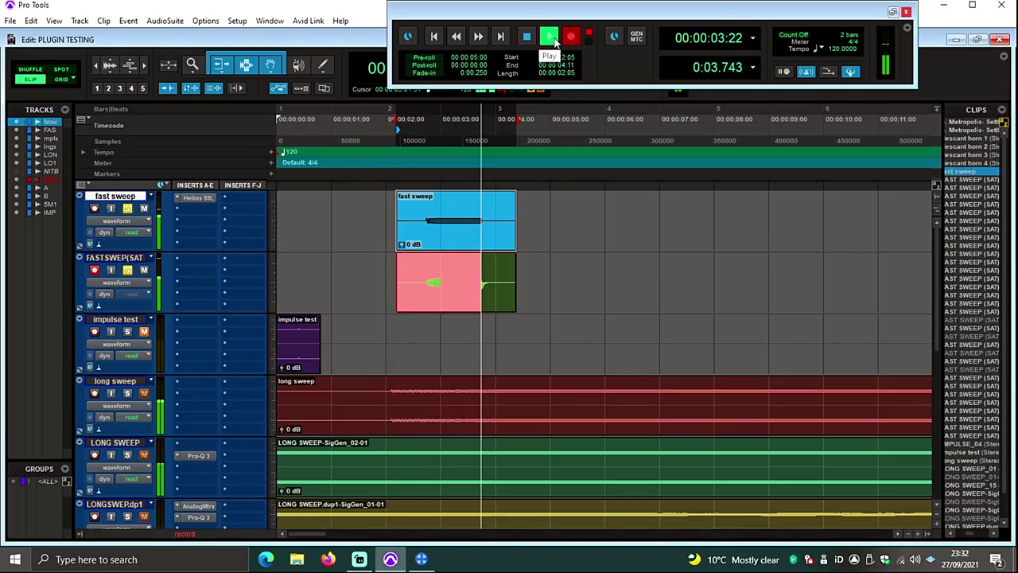
left_click(554, 38)
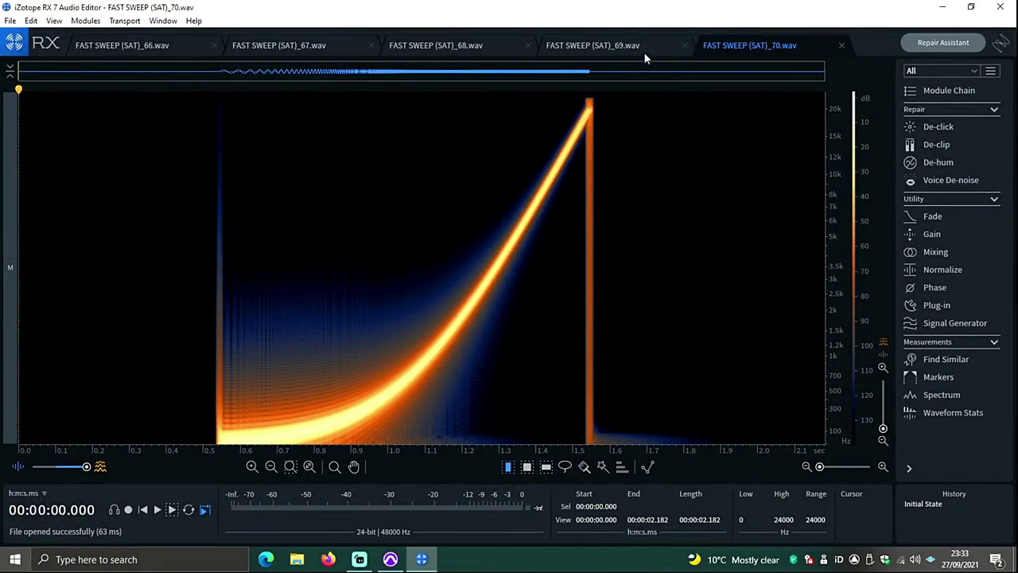
View the harmonic-rich _66 spectrogram, then switch back to the cleaner _70 sweep
left_click(132, 45)
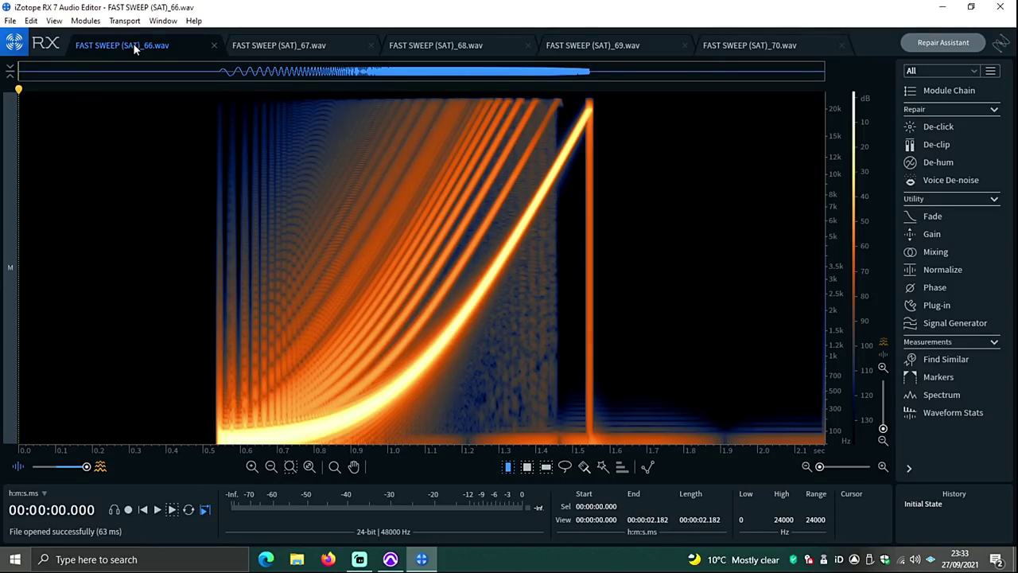
left_click(739, 46)
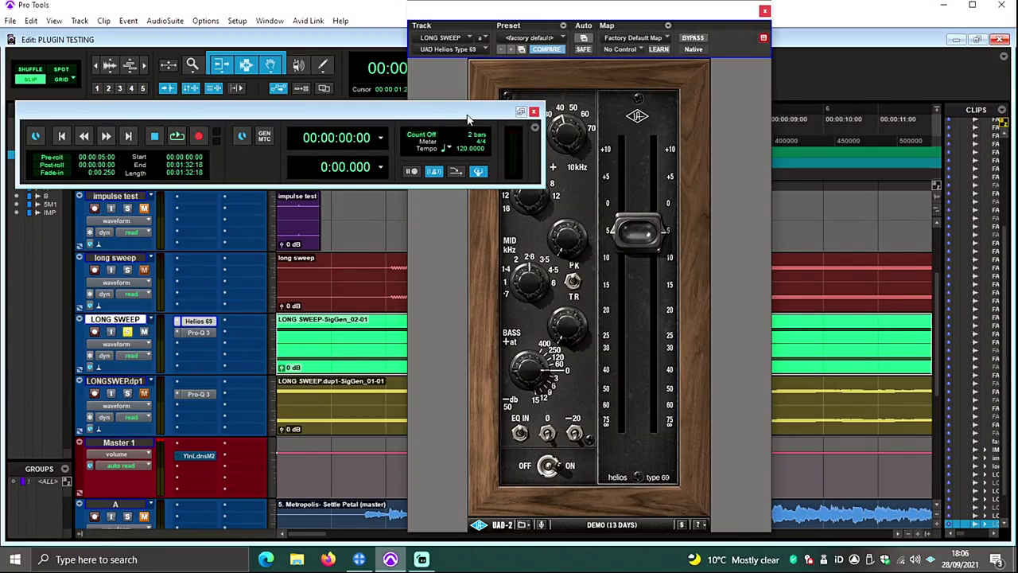
Move the Transport window to the top-left and bring the Helios 69 panel forward
left_click_drag(467, 119, 400, 77)
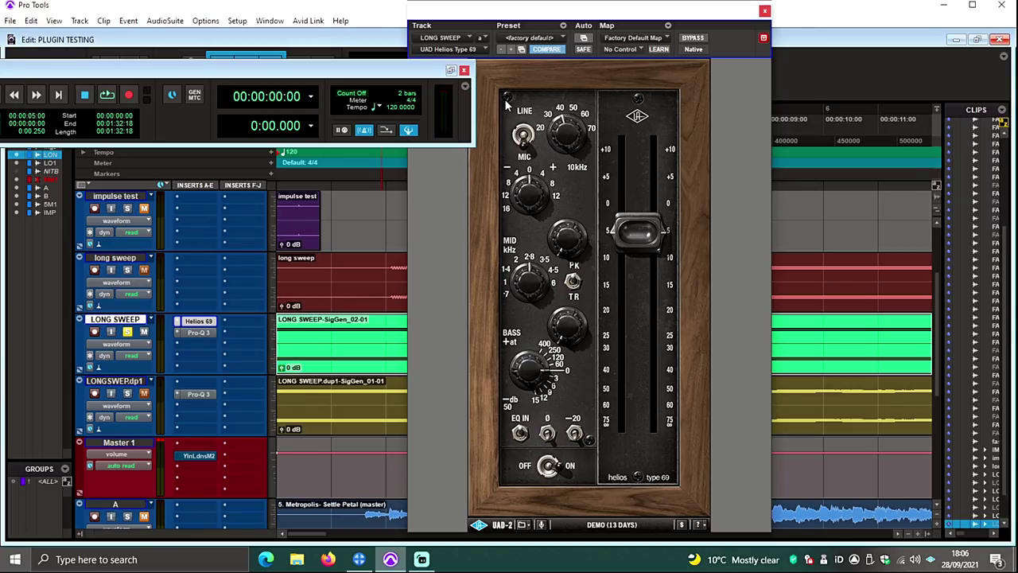
left_click(568, 141)
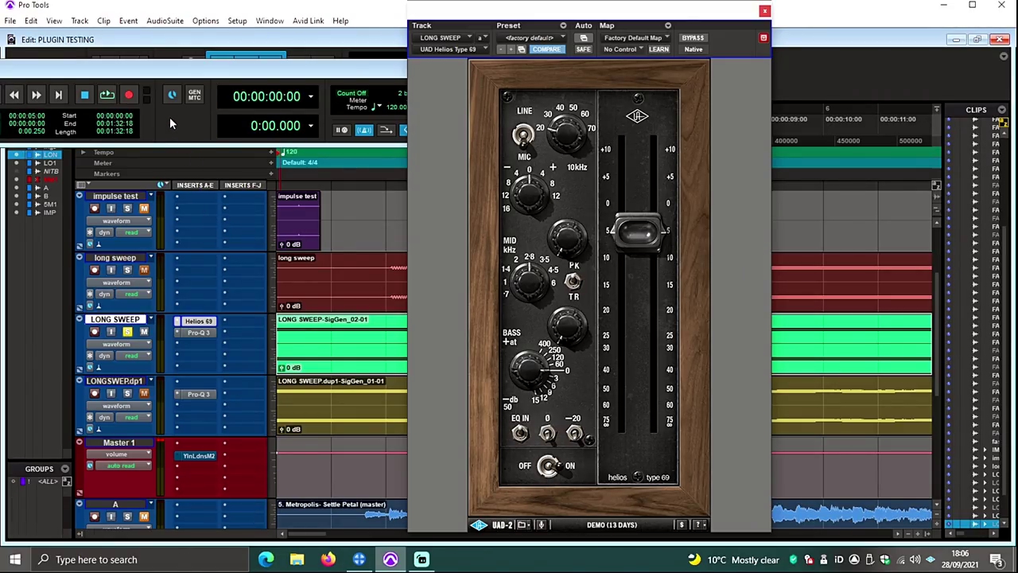
Loop-play LONG SWEEP while adjusting the Helios 69 output fader, settling near 15–20
left_click(109, 98)
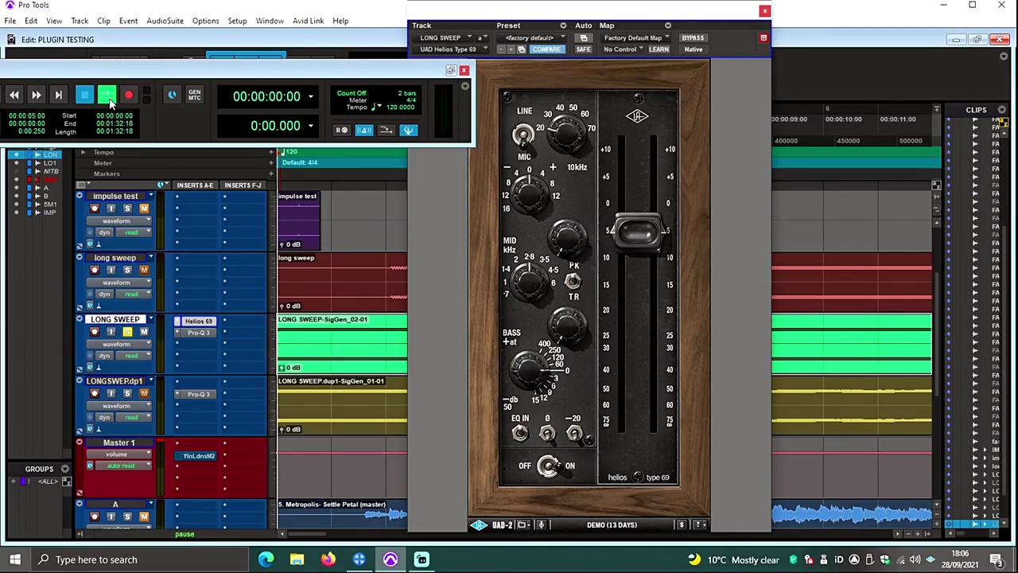
left_click(109, 98)
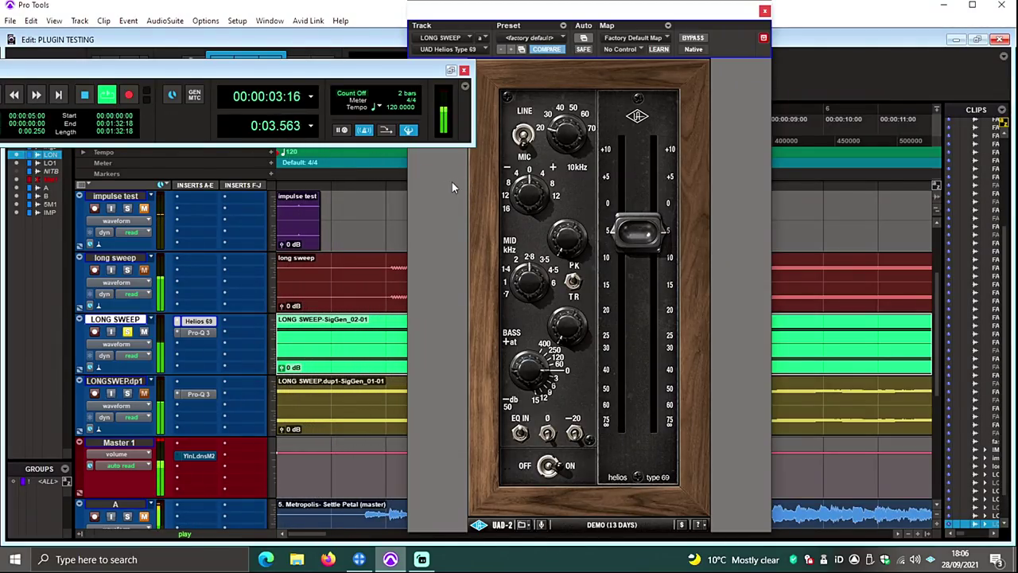
left_click_drag(628, 230, 629, 202)
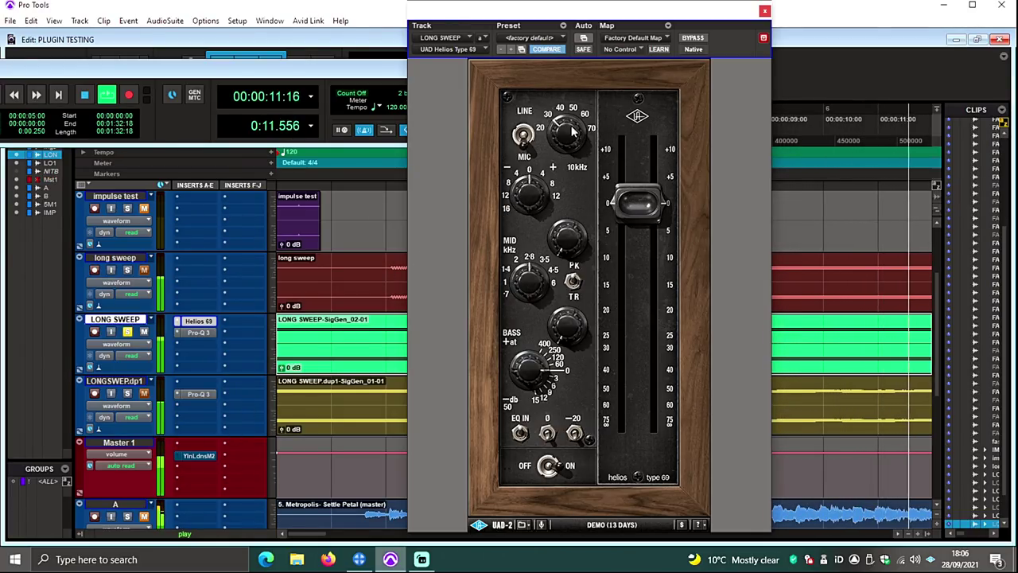
left_click_drag(636, 204, 636, 222)
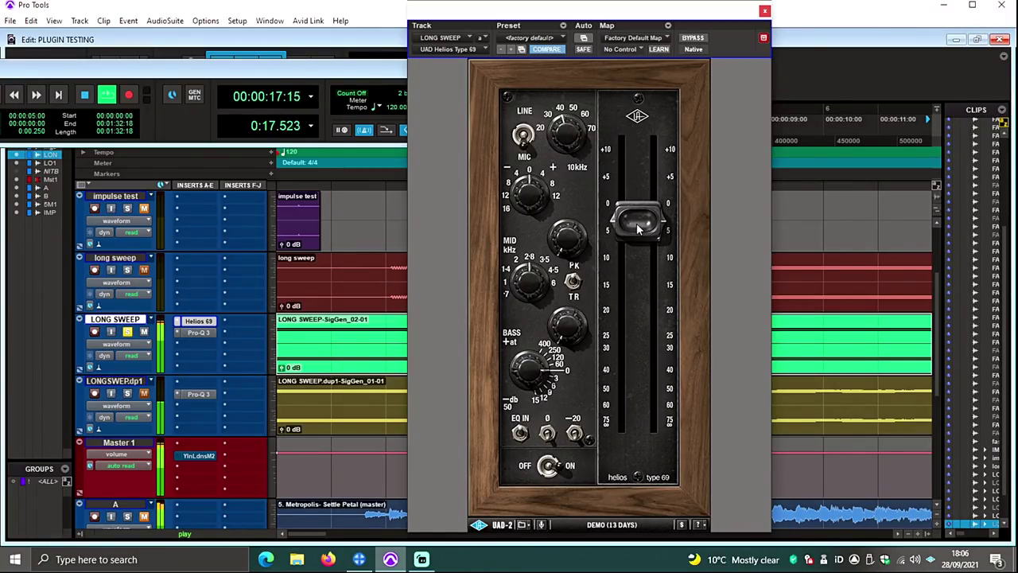
left_click_drag(637, 227, 637, 256)
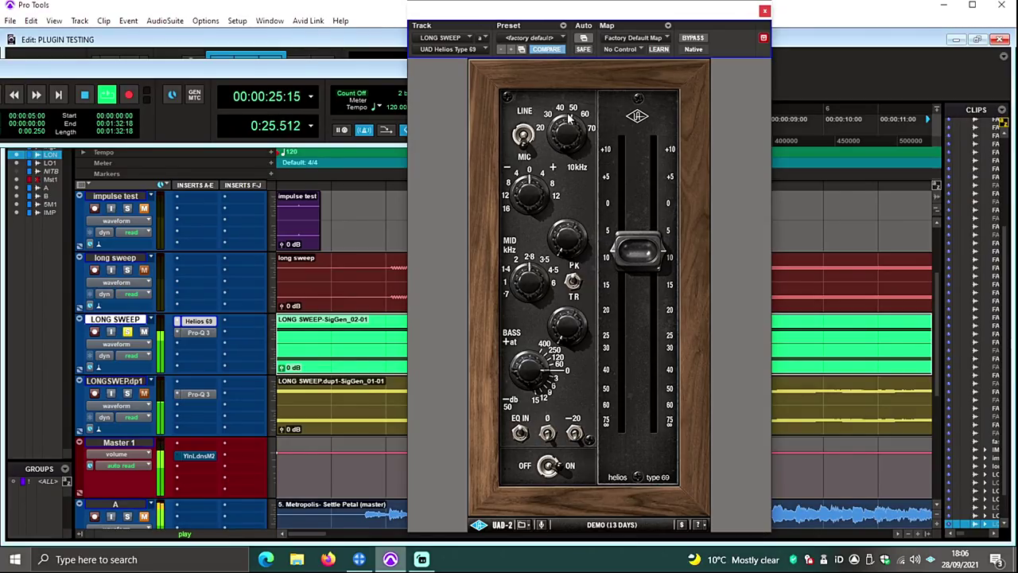
left_click_drag(630, 252, 633, 281)
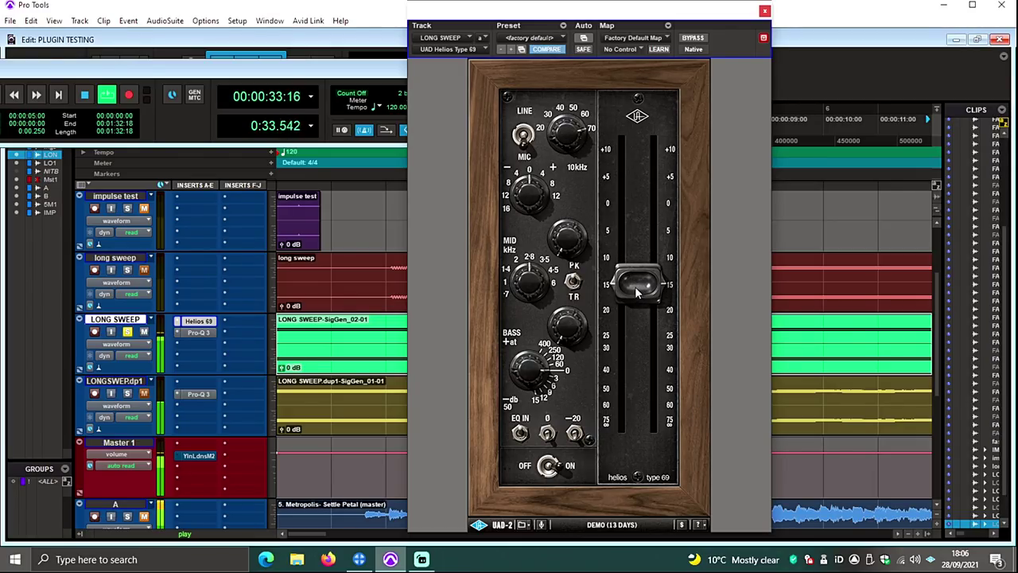
left_click_drag(636, 291, 633, 289)
left_click_drag(635, 285, 627, 232)
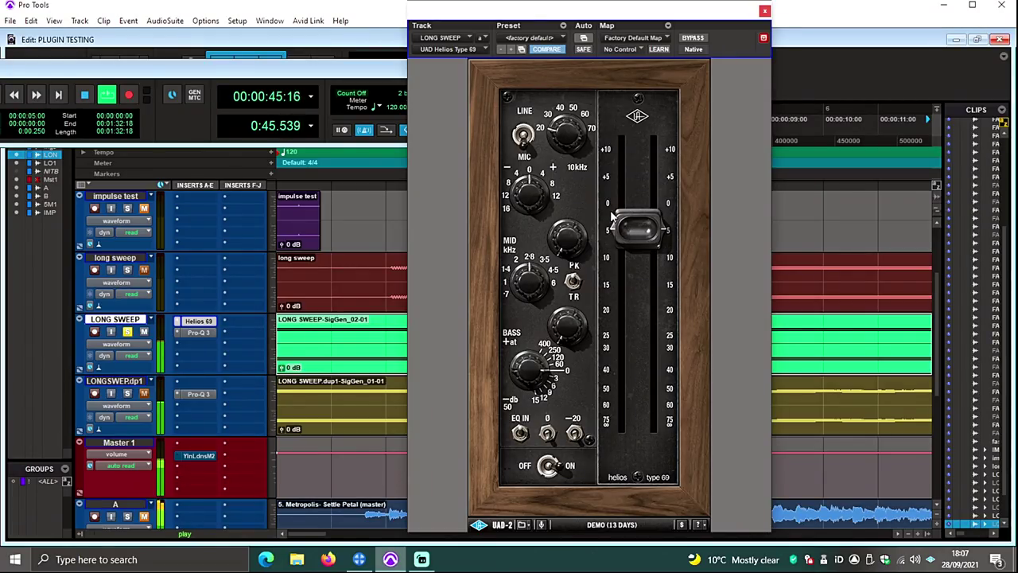
left_click_drag(631, 242, 631, 309)
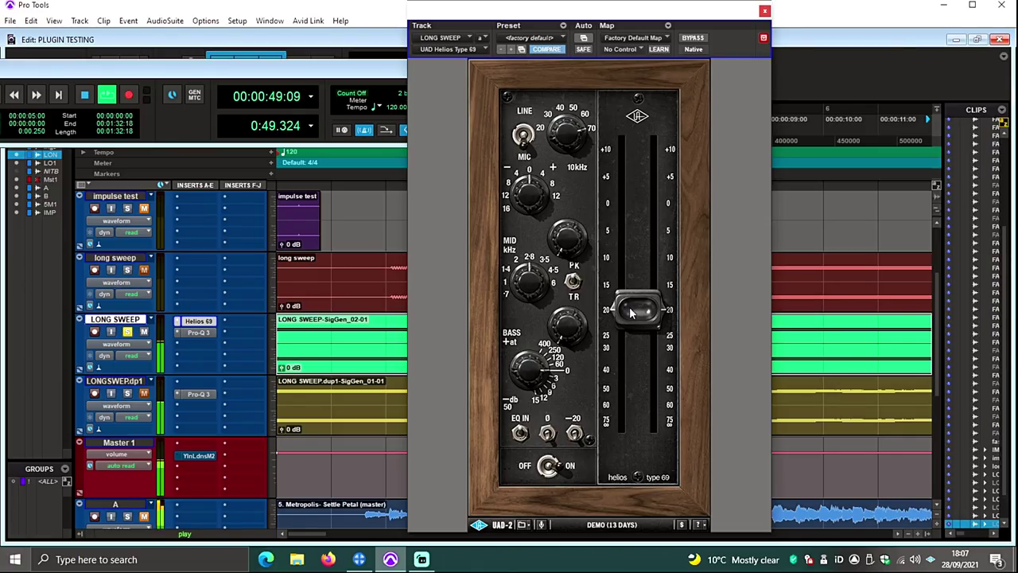
left_click_drag(630, 313, 630, 309)
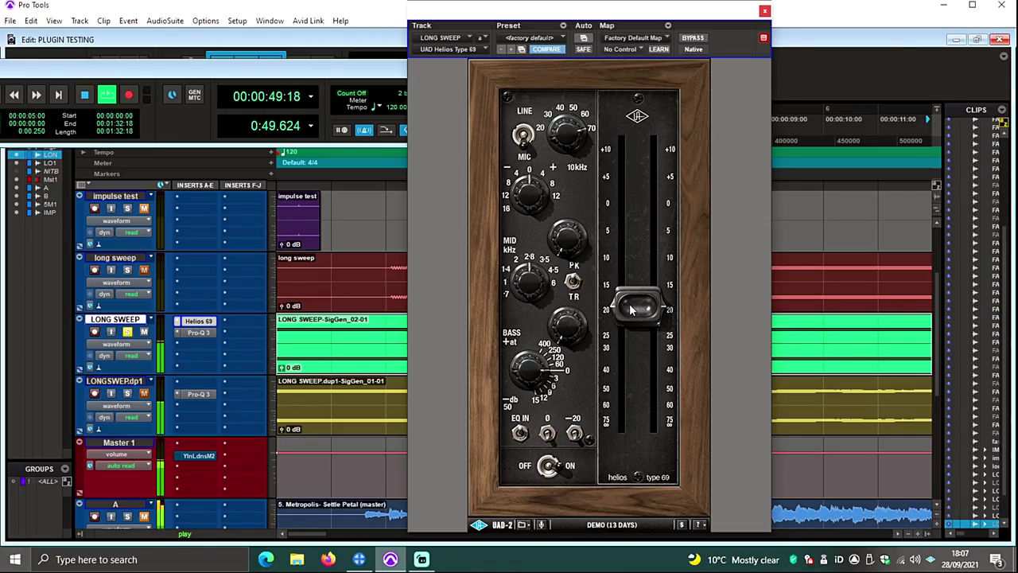